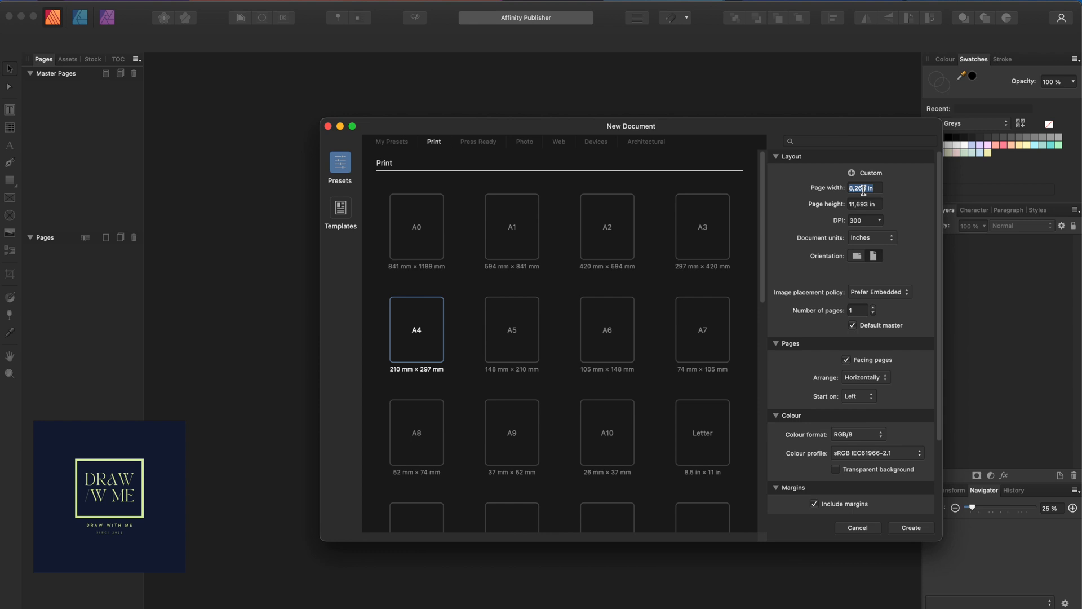
Set the page to 5 in wide by 7 in tall and create the document
type("5")
double_click(865, 203)
type("7")
left_click(911, 529)
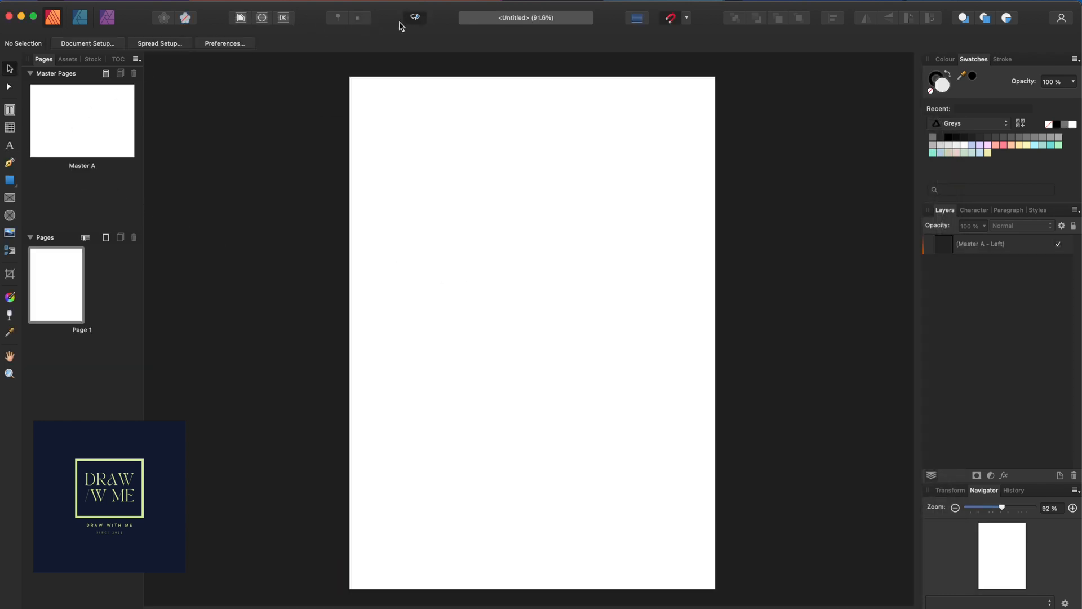
Show margin guides and draw a roughly 1.6 × 2.6 in picture frame against the top margin
left_click(416, 20)
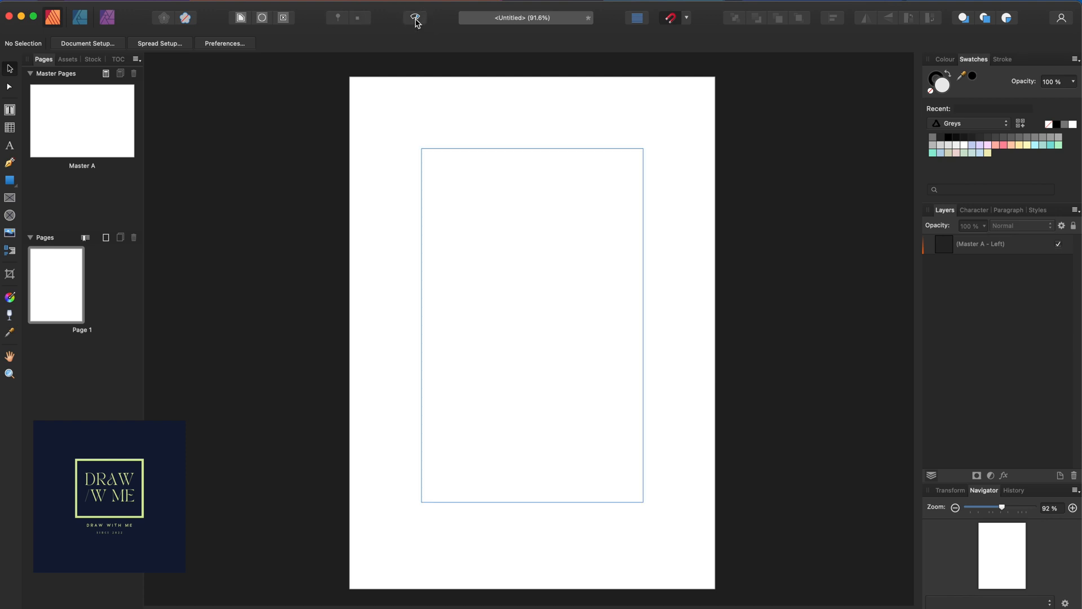
left_click(16, 188)
left_click(9, 197)
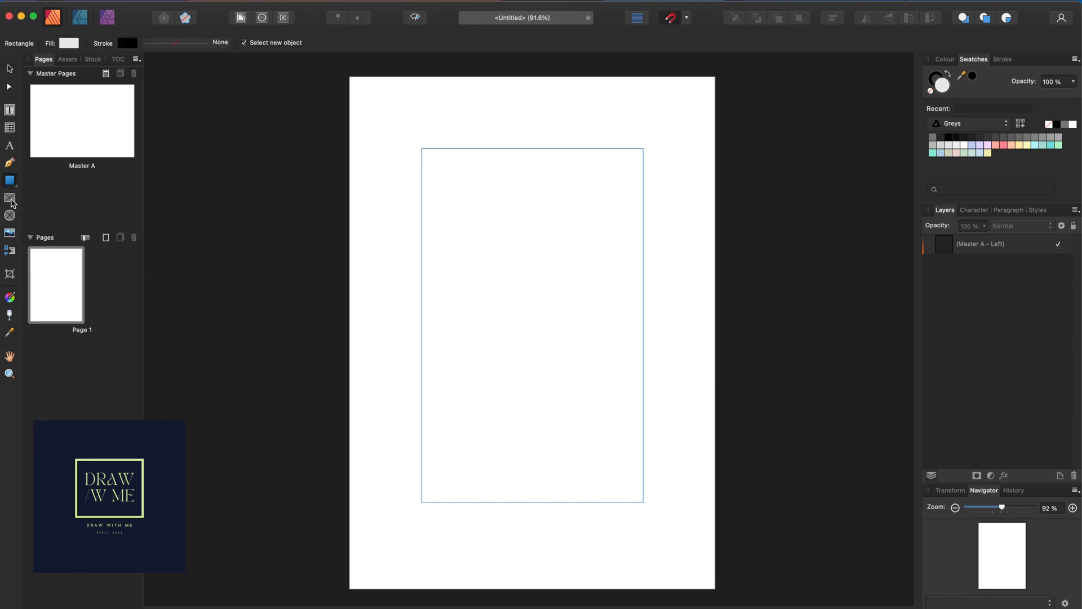
left_click_drag(474, 148, 590, 341)
left_click(10, 70)
left_click_drag(553, 259, 553, 256)
left_click(614, 376)
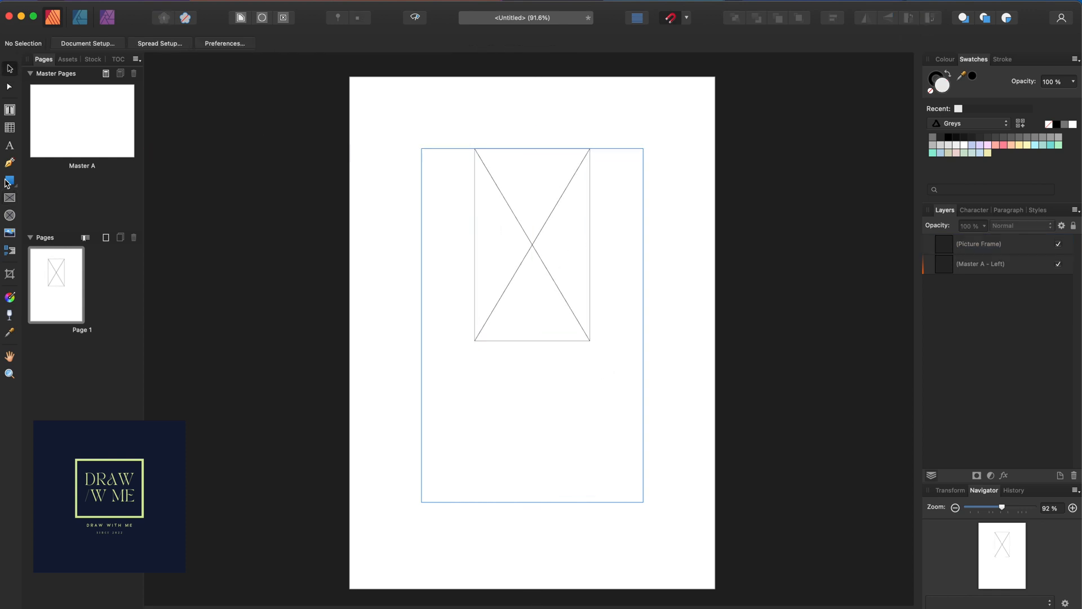
Type 'Together with their families' as artistic text just below the picture frame
left_click(10, 148)
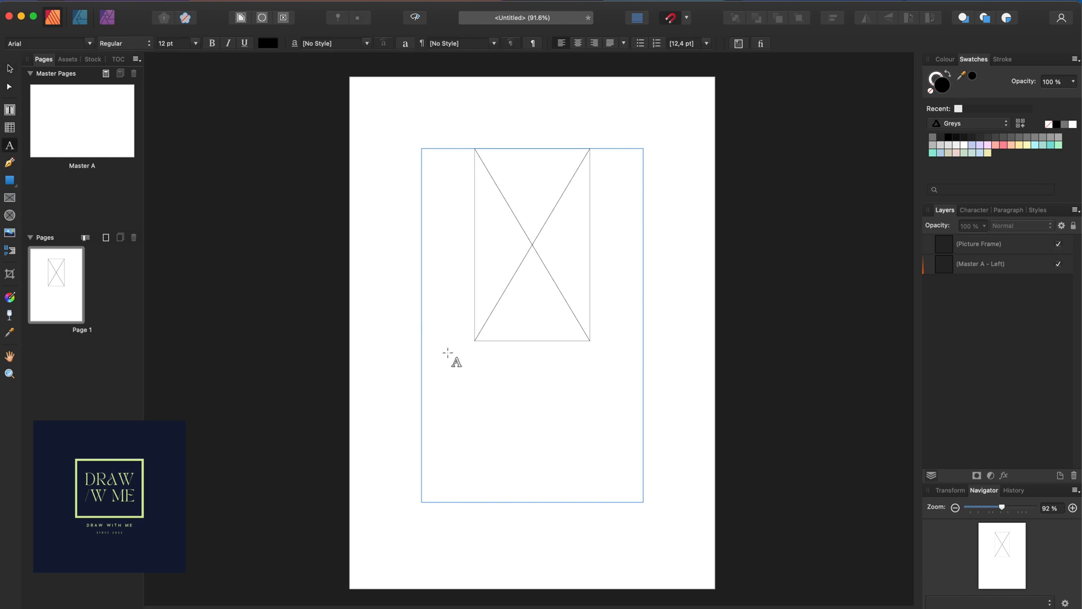
mouse_move(453, 361)
left_mouse_down()
mouse_move(473, 383)
mouse_move(461, 376)
left_mouse_up()
type("Toget")
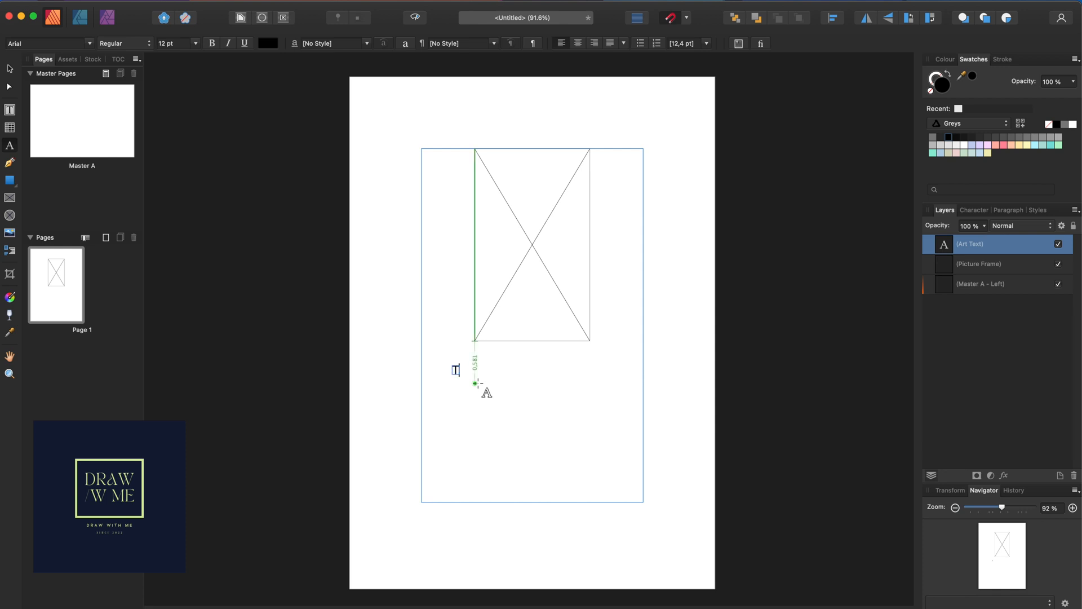
type("her with th")
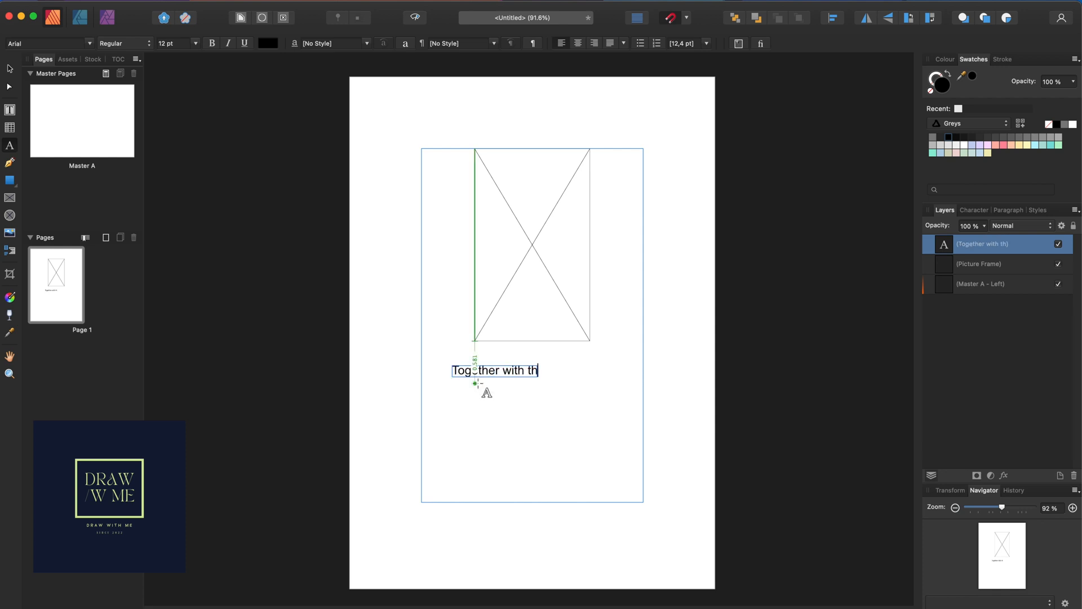
type("eir fam")
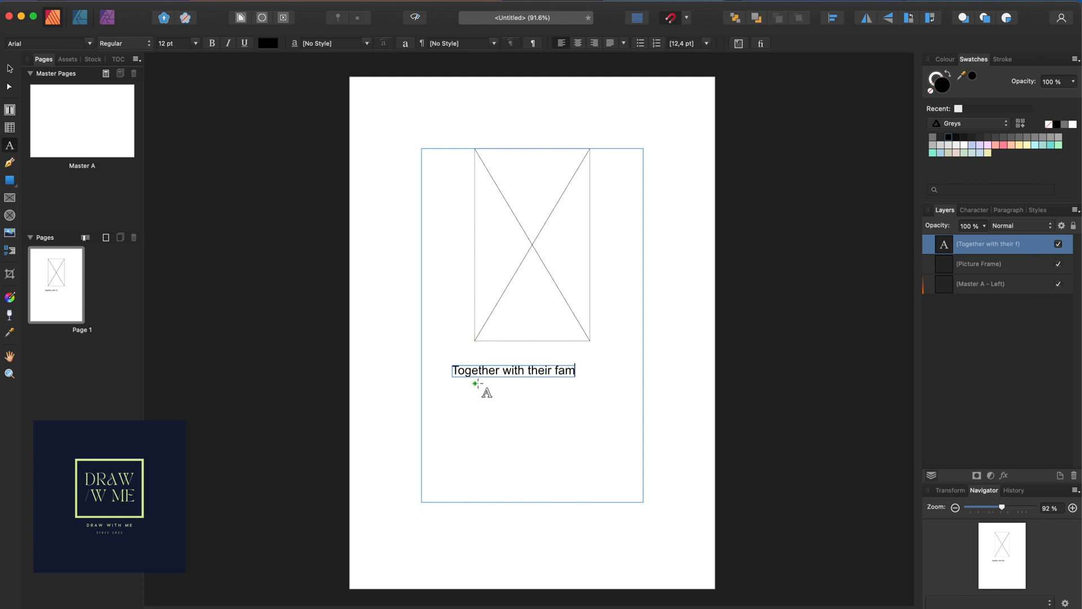
type("ilies")
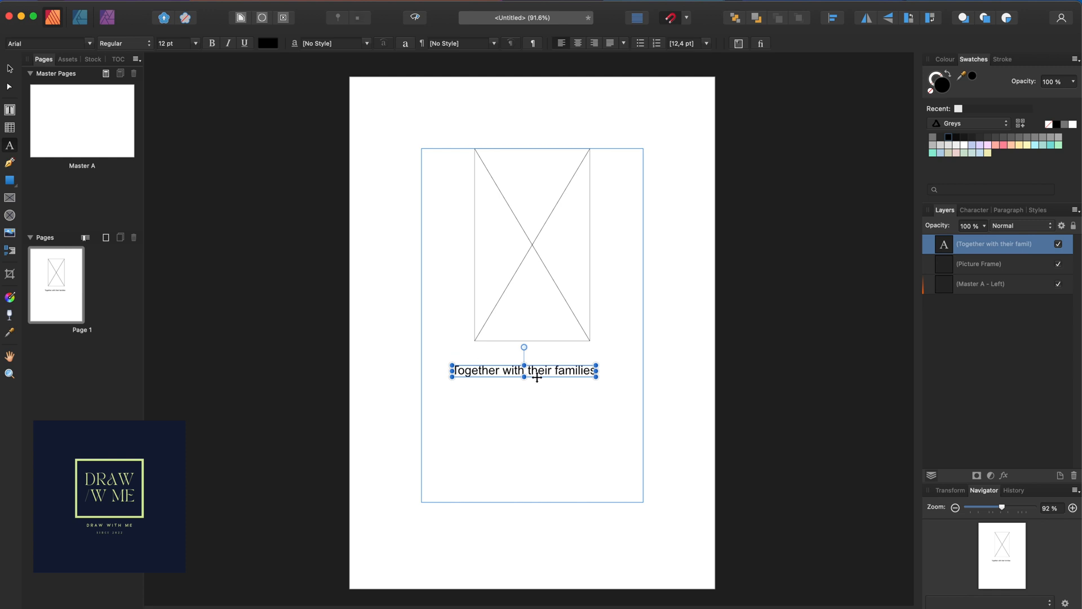
Set the whole 'Together with their families' line in the Graciast Italic font
triple_click(526, 370)
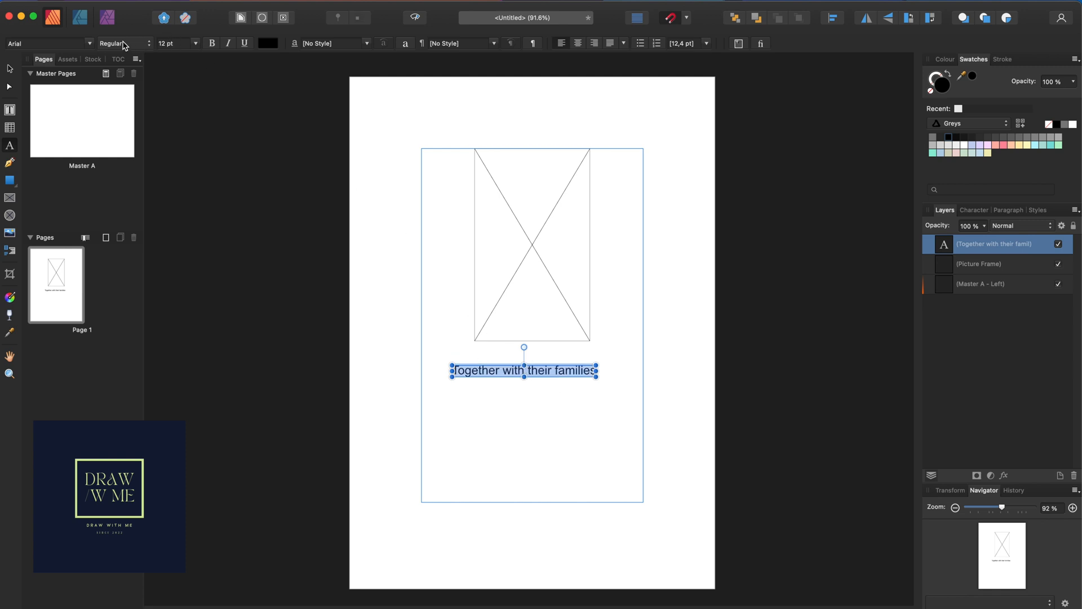
left_click(92, 44)
left_click(163, 59)
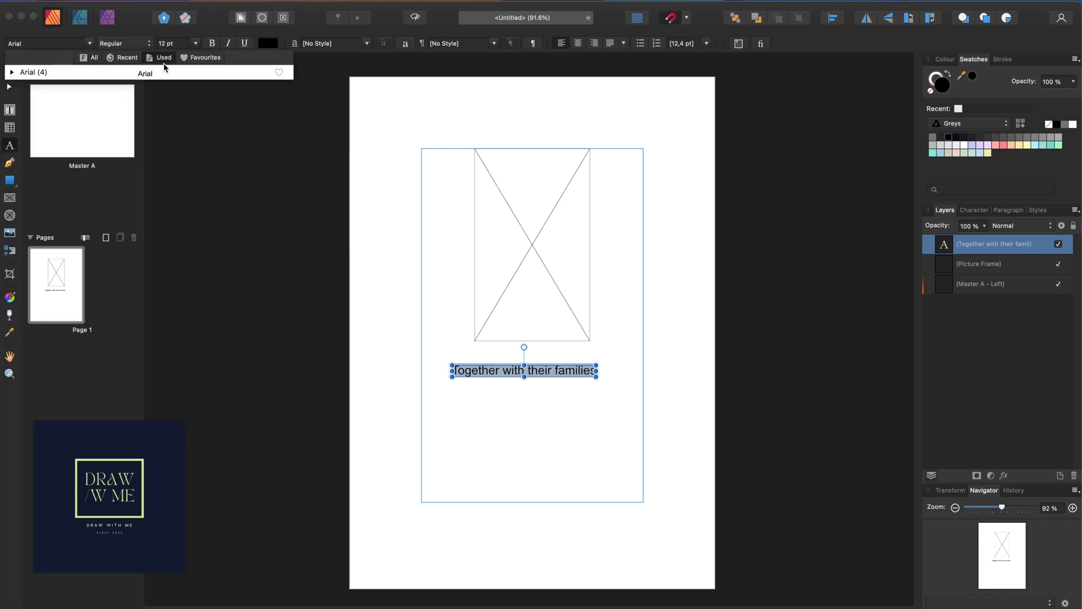
left_click(197, 60)
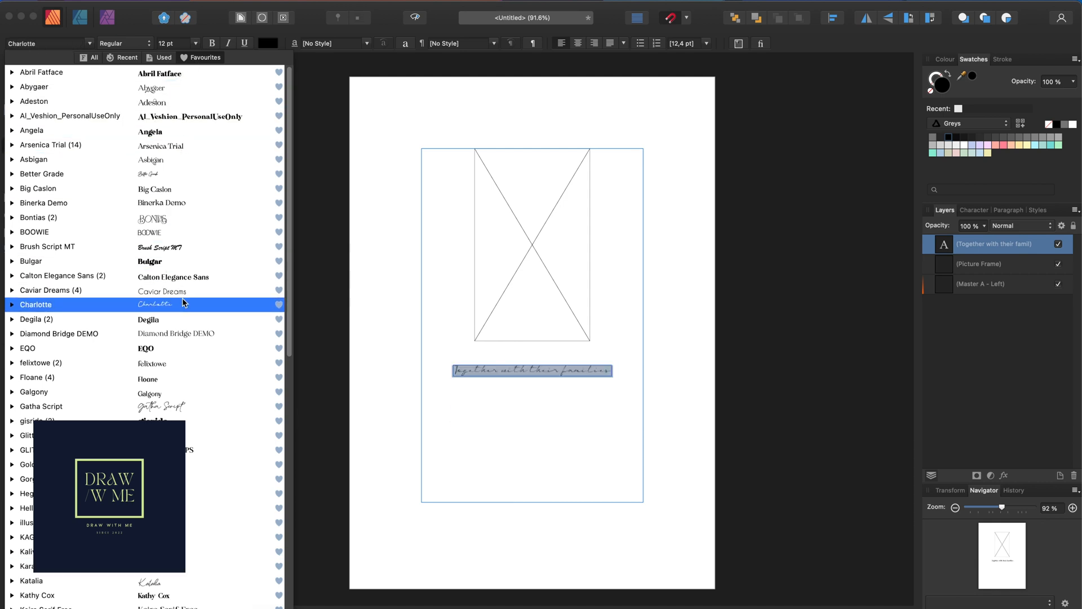
scroll(179, 339, "down", 5)
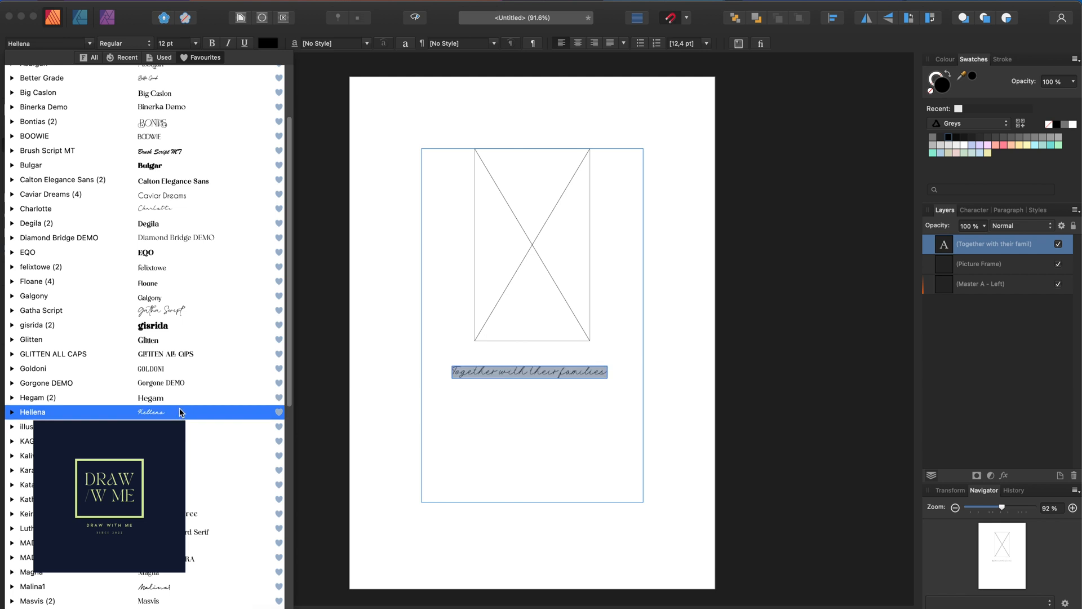
scroll(175, 406, "down", 5)
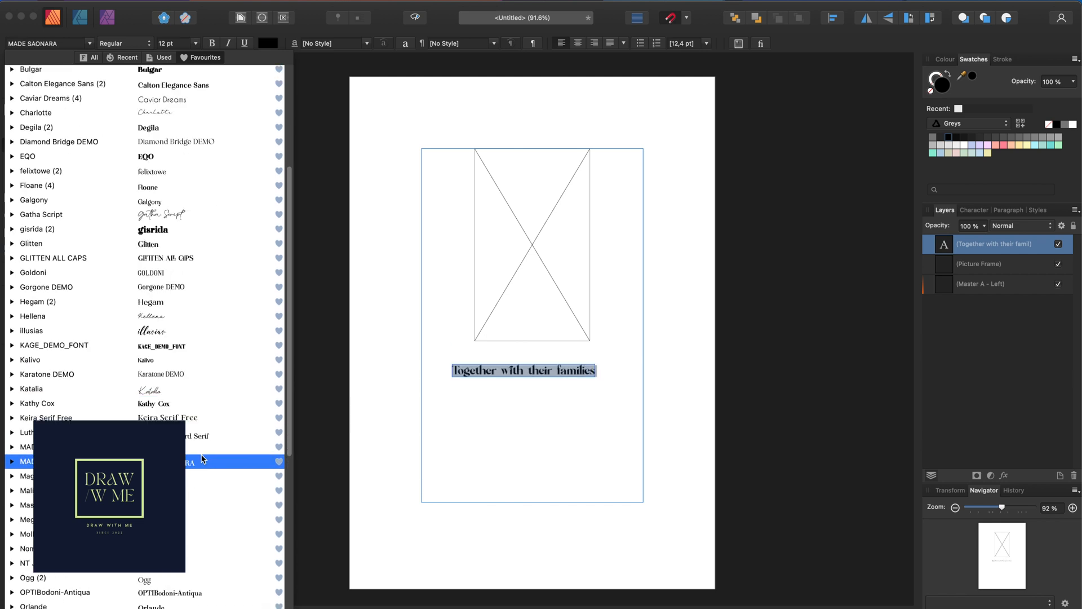
scroll(175, 429, "down", 15)
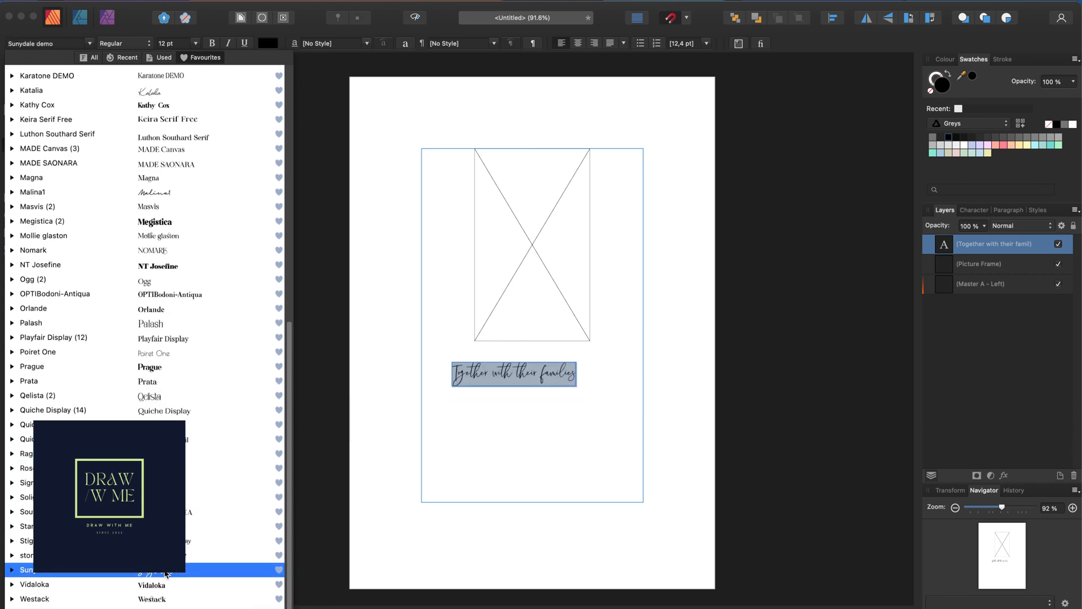
scroll(163, 479, "down", 1)
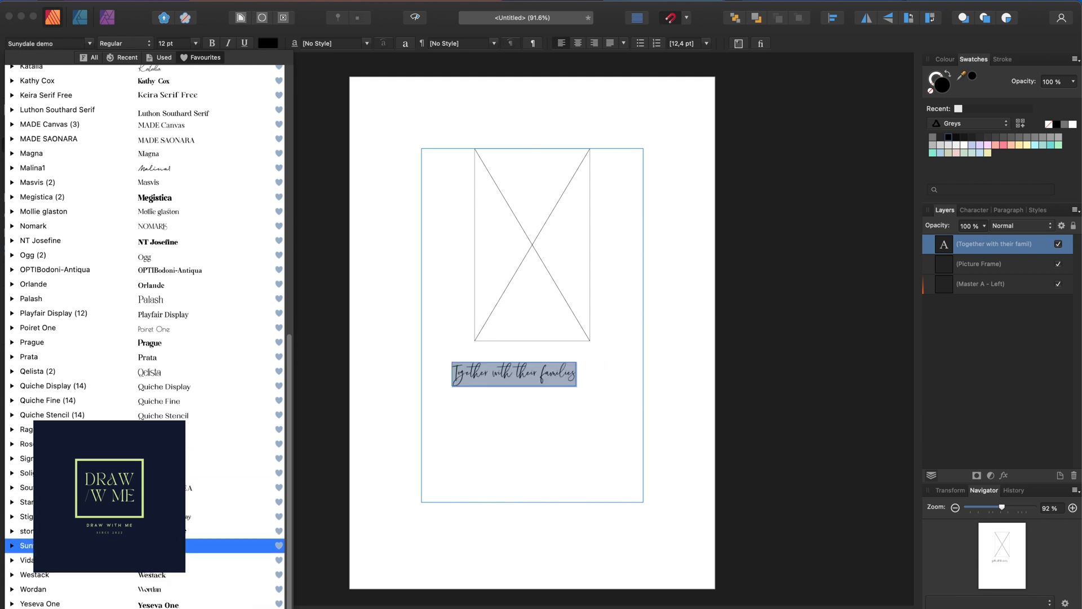
scroll(210, 438, "up", 10)
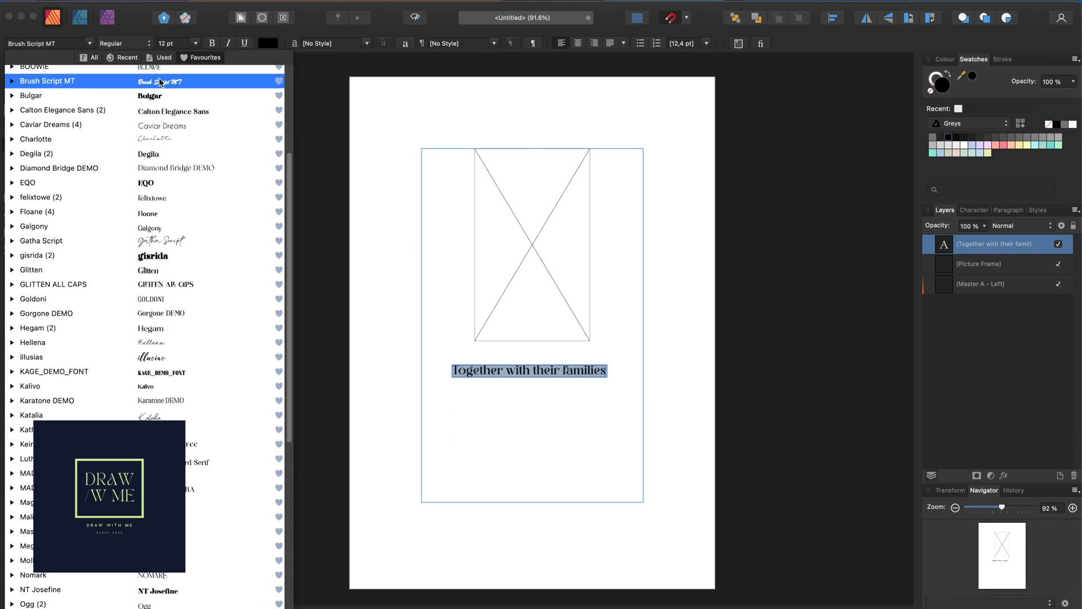
scroll(170, 169, "up", 20)
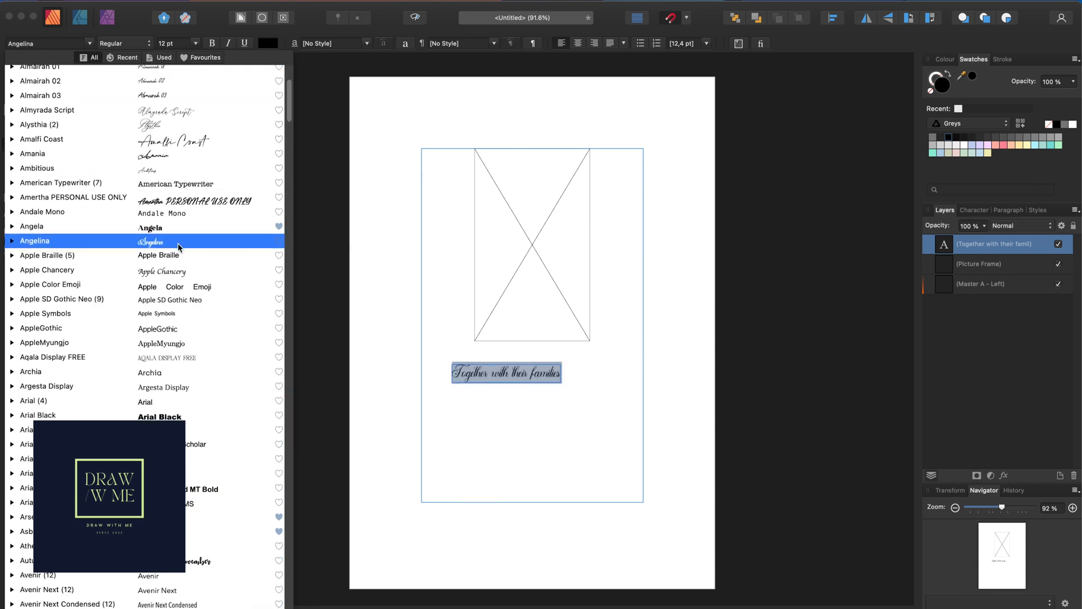
scroll(178, 350, "down", 3)
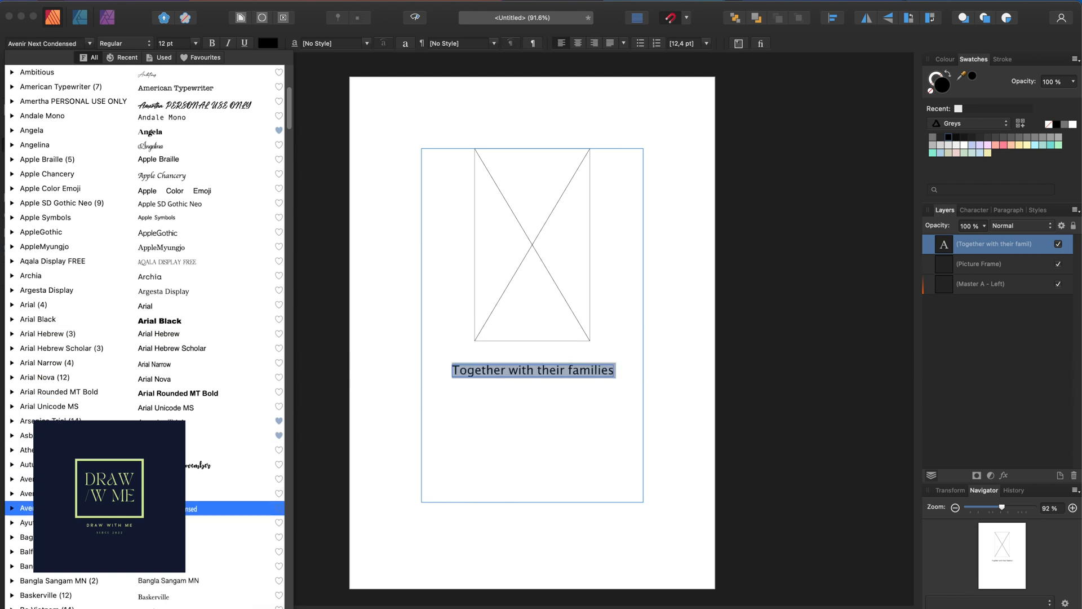
scroll(169, 550, "down", 6)
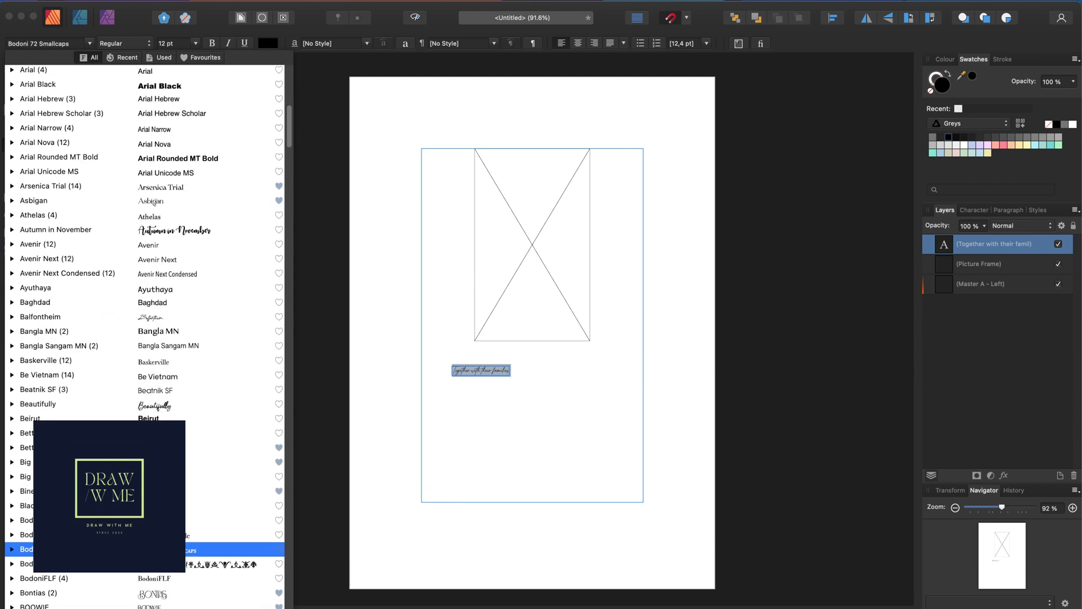
scroll(187, 510, "down", 3)
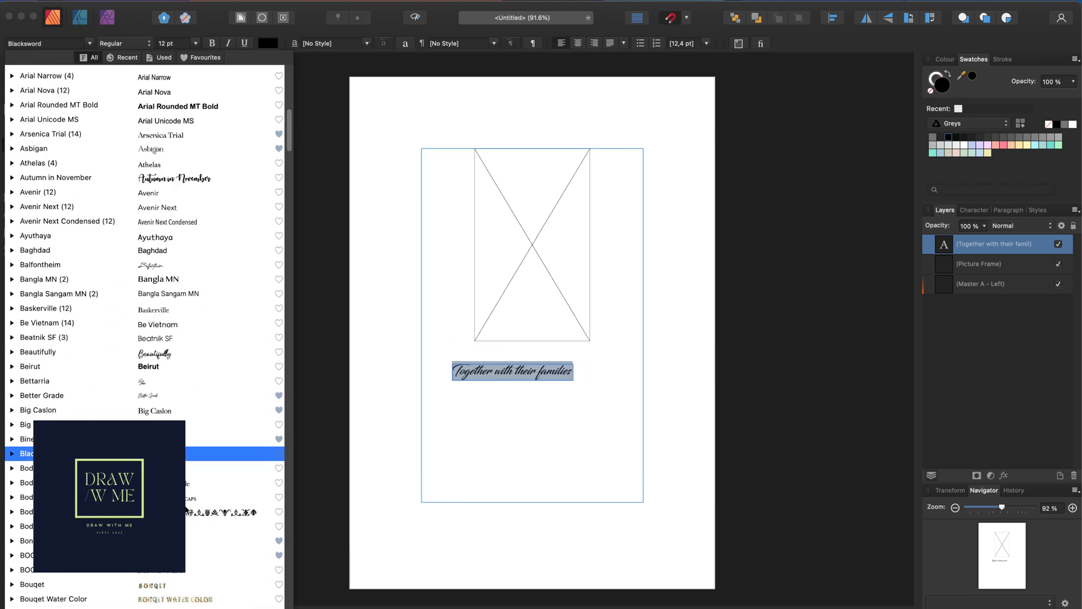
scroll(197, 420, "down", 5)
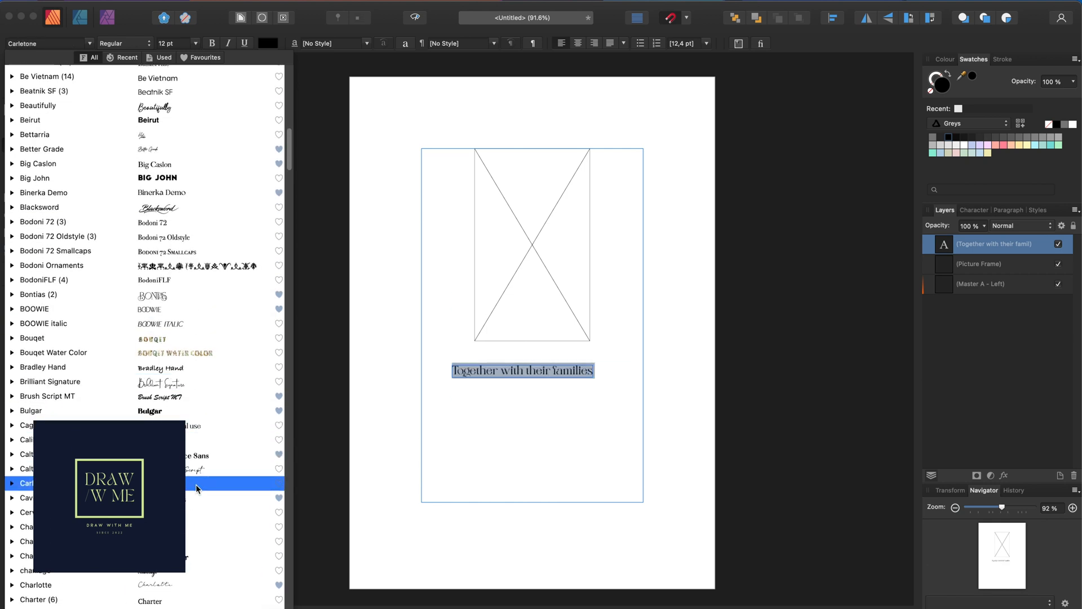
scroll(201, 471, "down", 4)
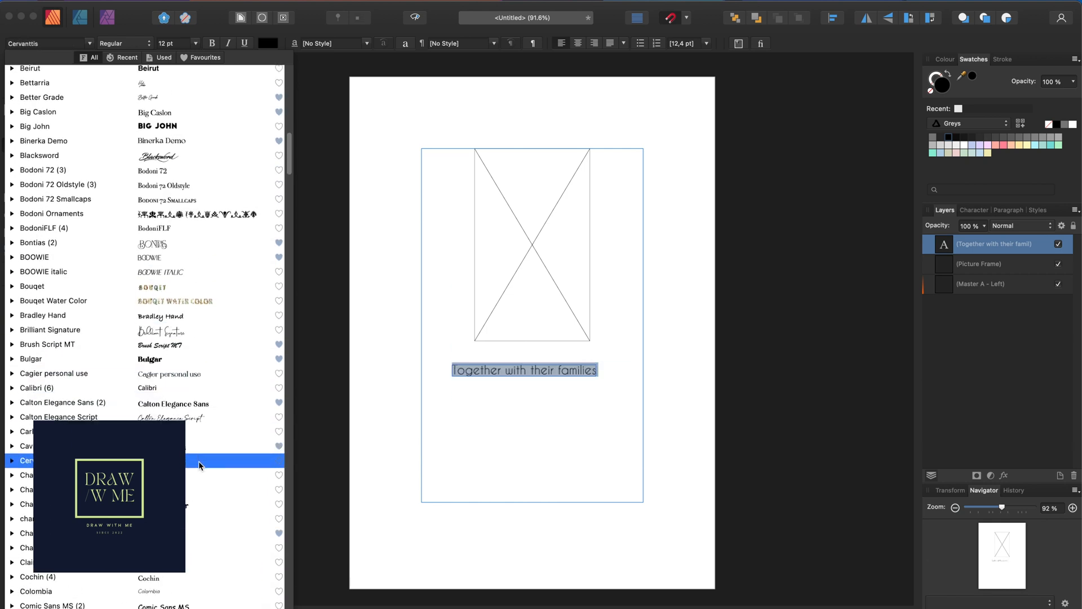
scroll(188, 439, "down", 3)
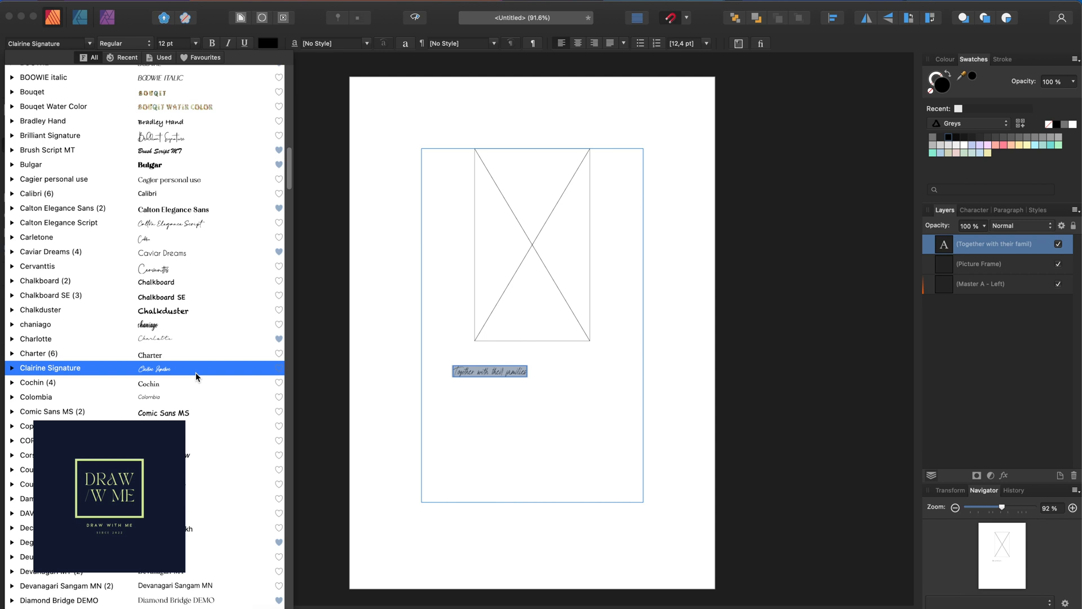
scroll(195, 395, "down", 7)
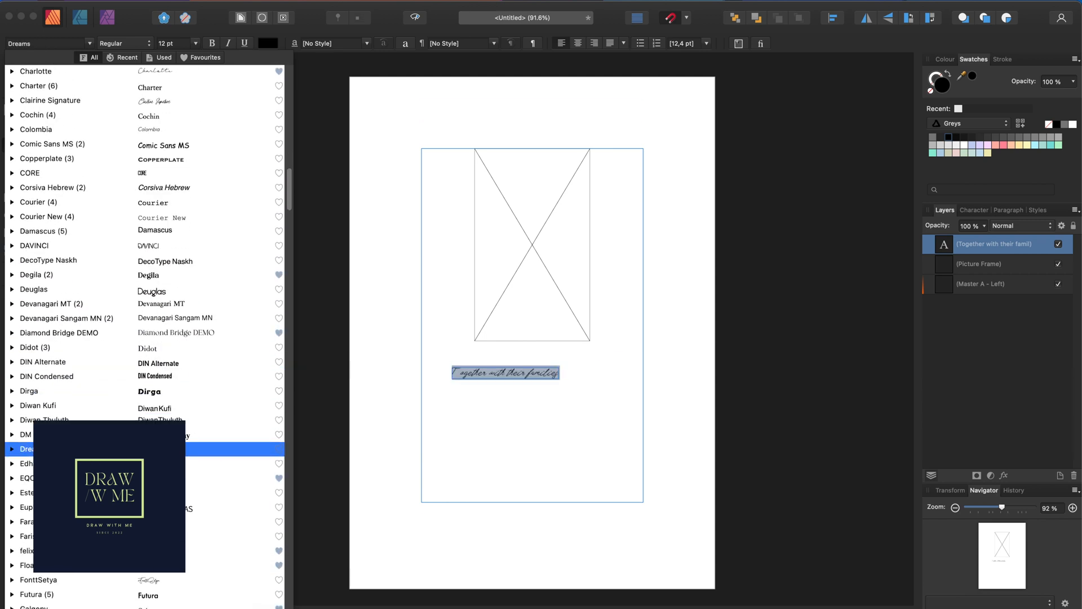
scroll(169, 454, "down", 5)
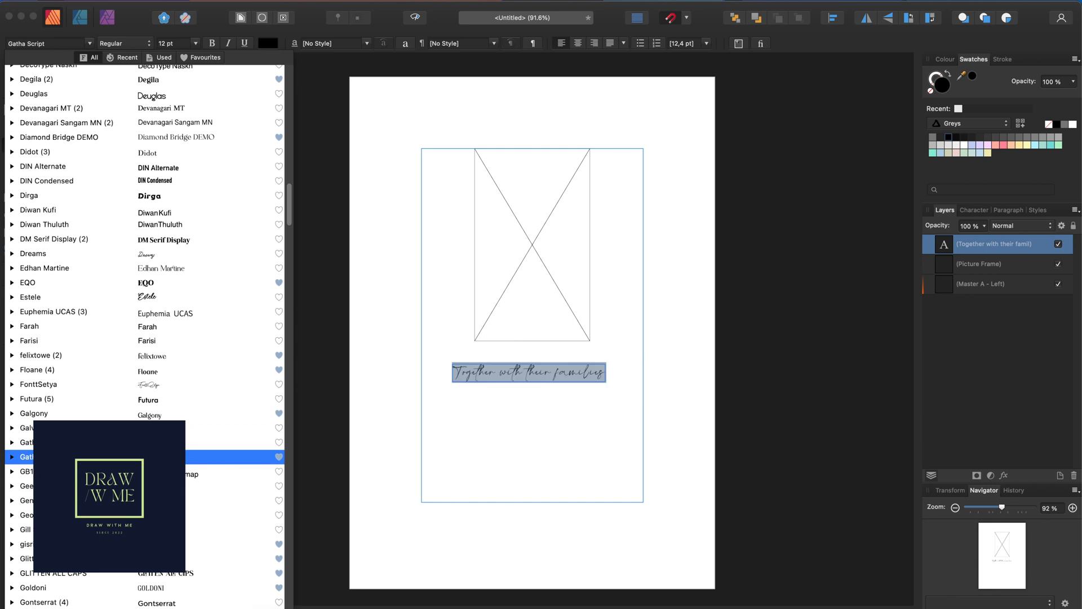
scroll(169, 480, "down", 4)
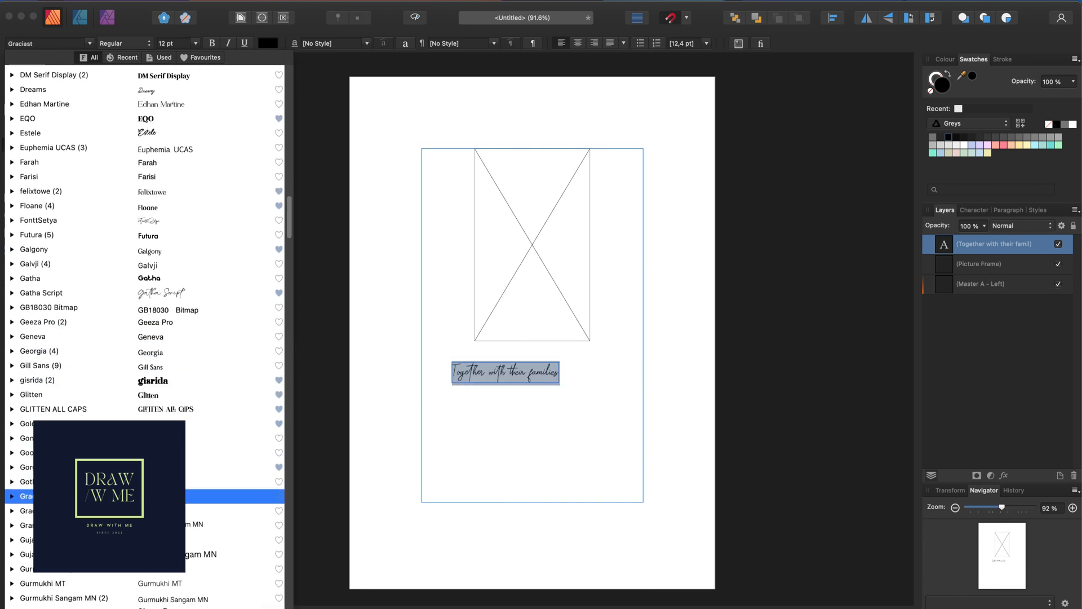
scroll(187, 459, "down", 2)
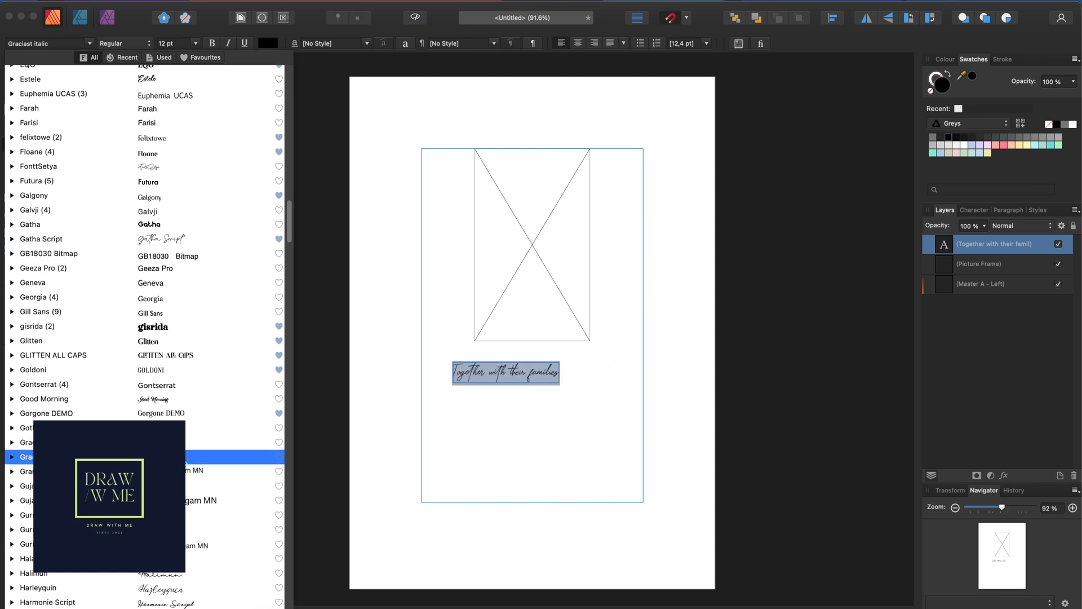
left_click(185, 458)
key("Escape")
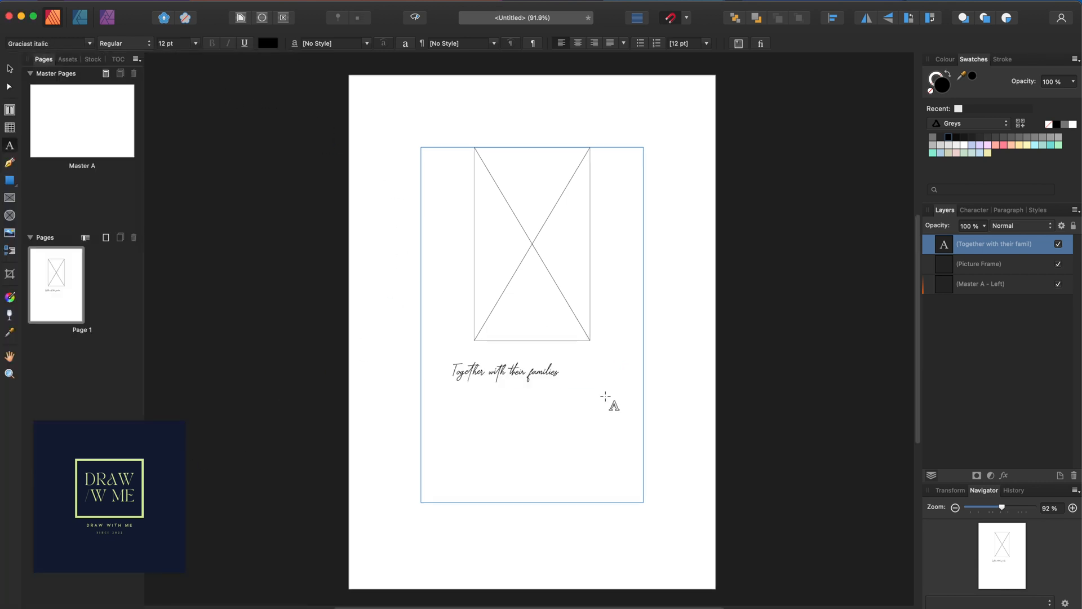
Centre the script line horizontally under the picture frame
scroll(575, 381, "up", 5)
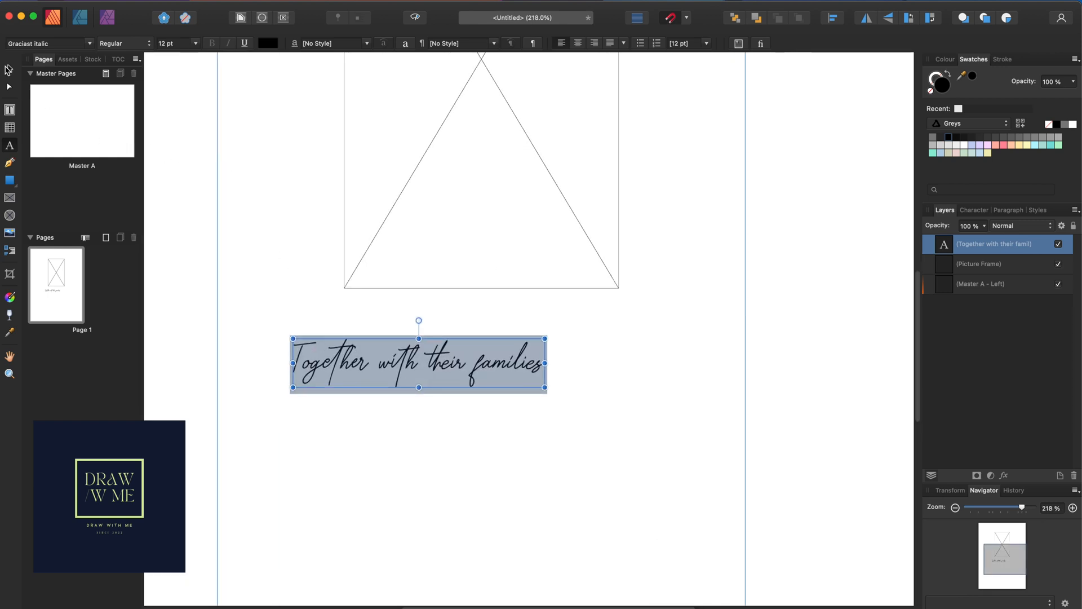
left_click(9, 70)
left_click_drag(458, 368, 514, 367)
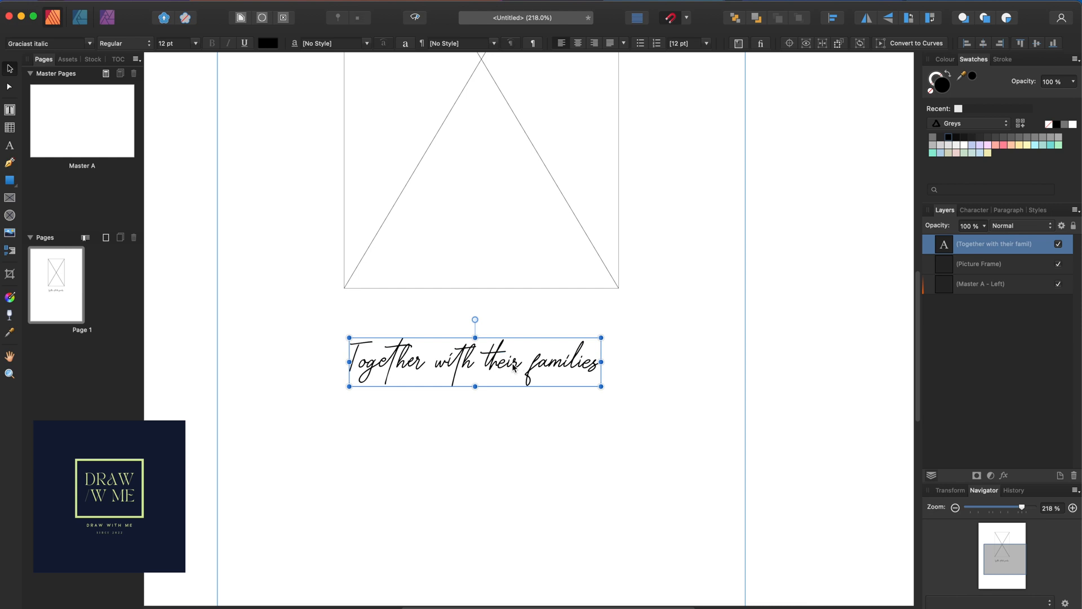
Colour the script line's text dark grey from the Swatches panel
triple_click(514, 367)
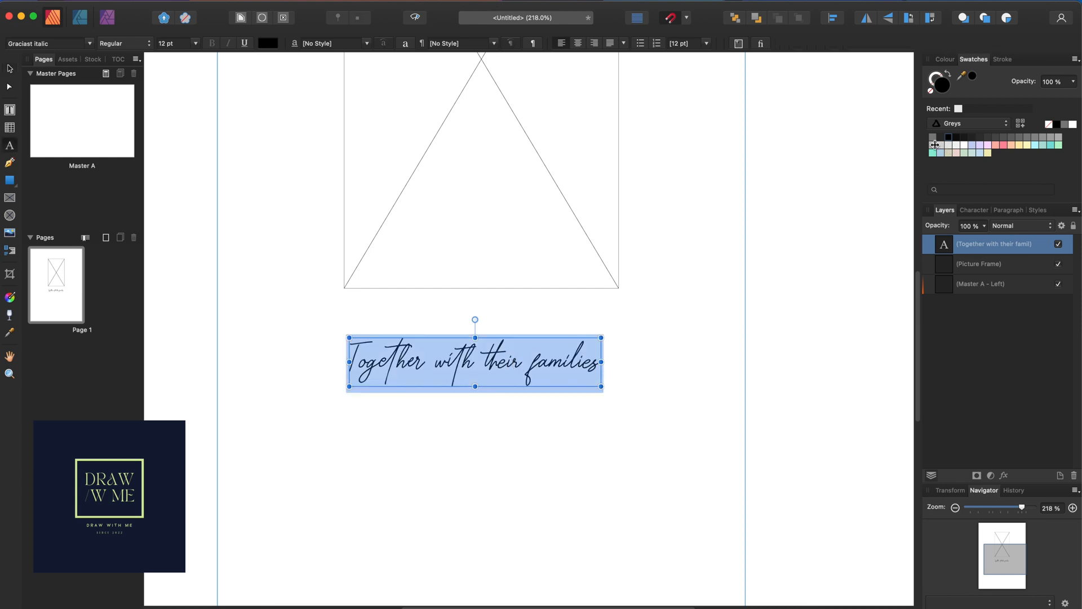
left_click(972, 138)
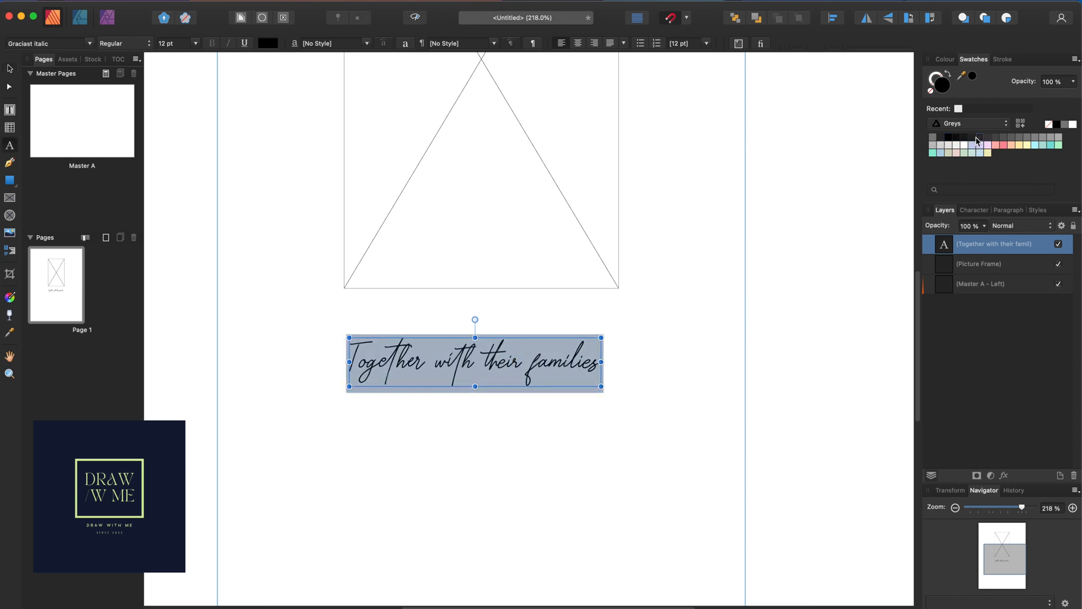
left_click(9, 68)
left_click(646, 346)
scroll(581, 378, "down", 3)
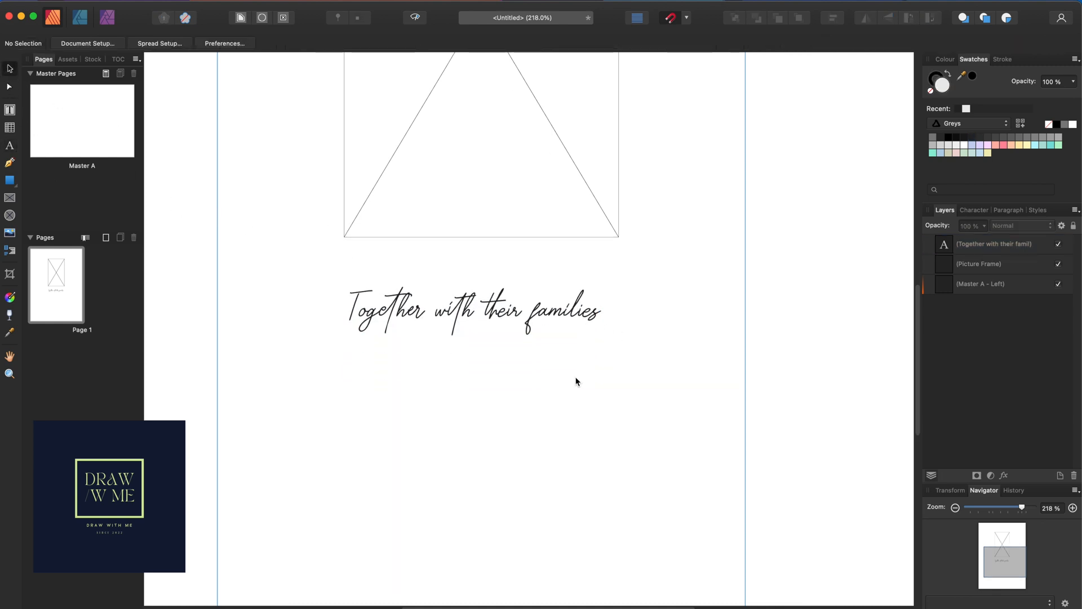
left_click(10, 145)
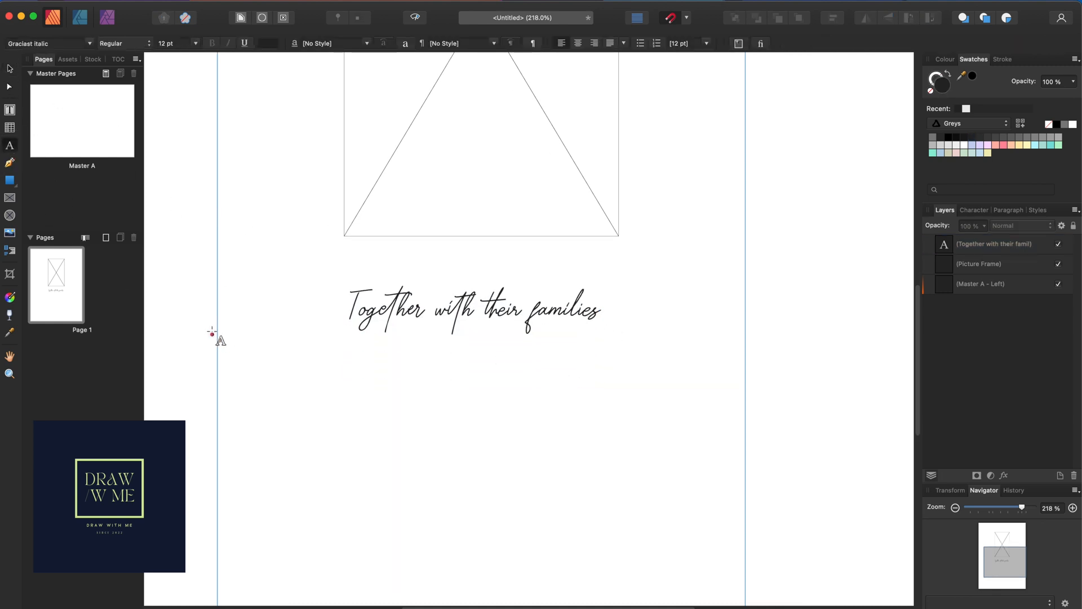
left_click_drag(226, 353, 261, 377)
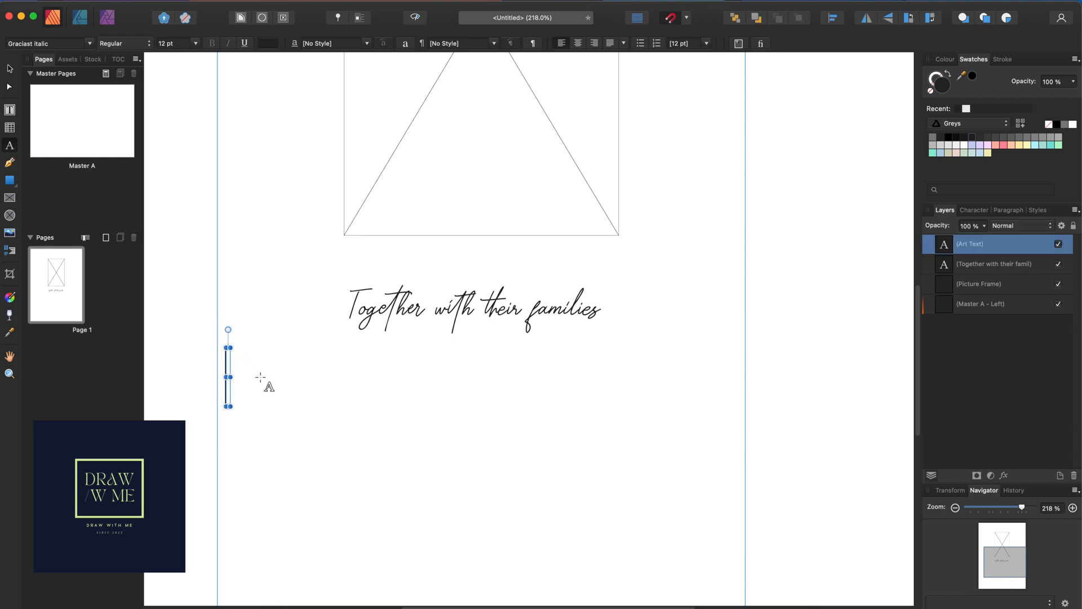
left_click(89, 44)
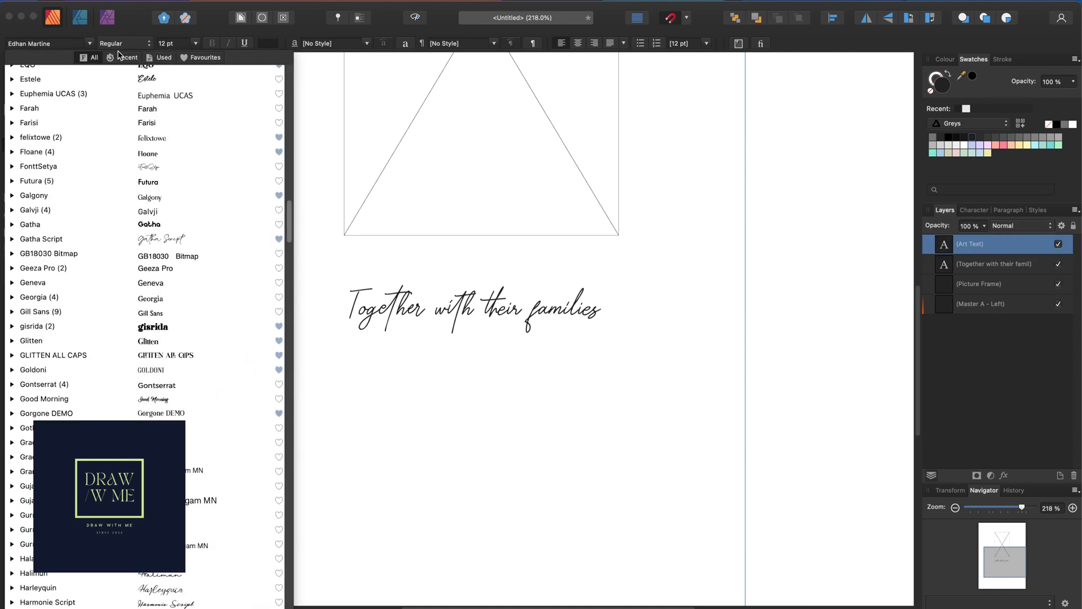
left_click(192, 57)
left_click(196, 82)
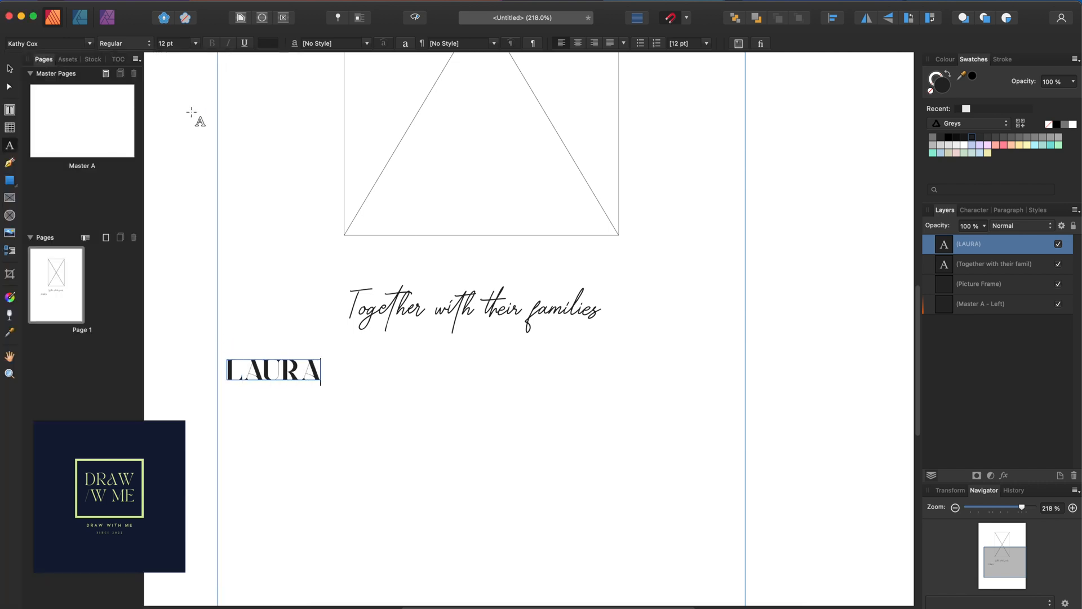
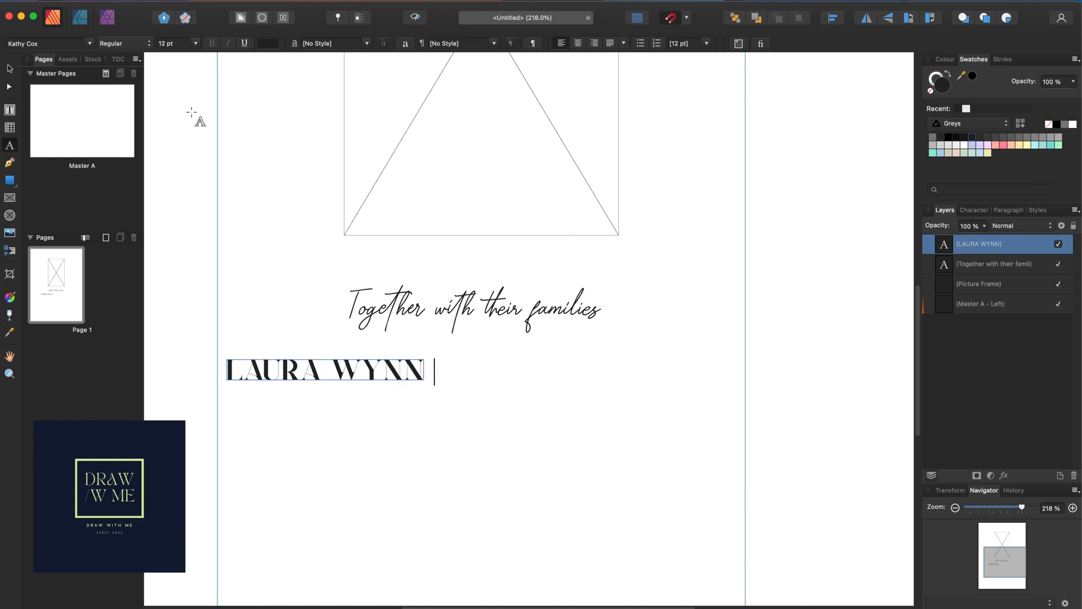
type(" &")
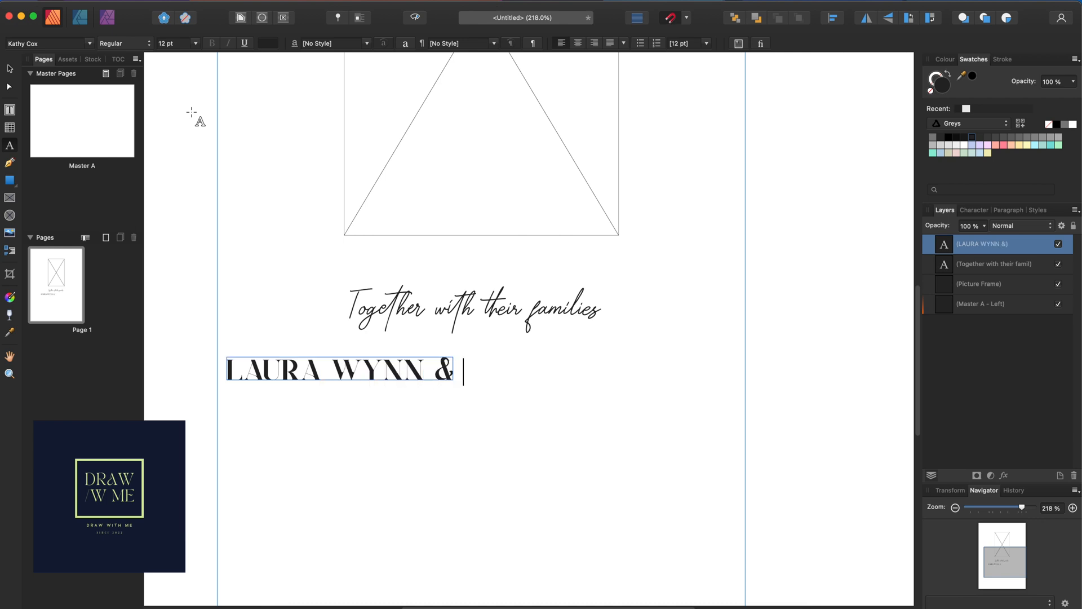
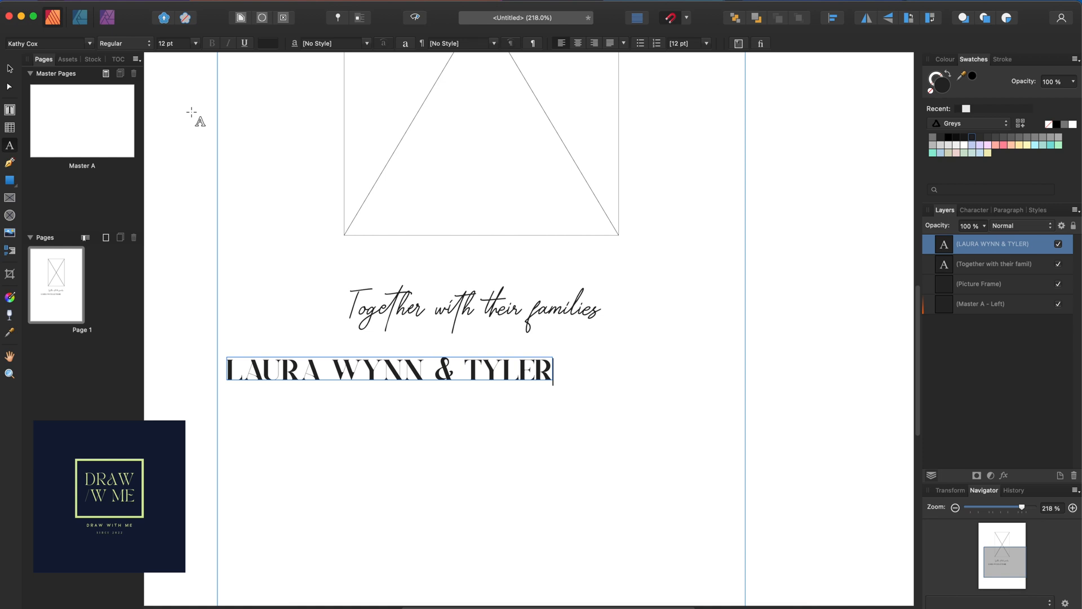
Move the names line to the page centre and up just beneath the script line
left_click(9, 68)
left_click_drag(512, 373, 554, 402)
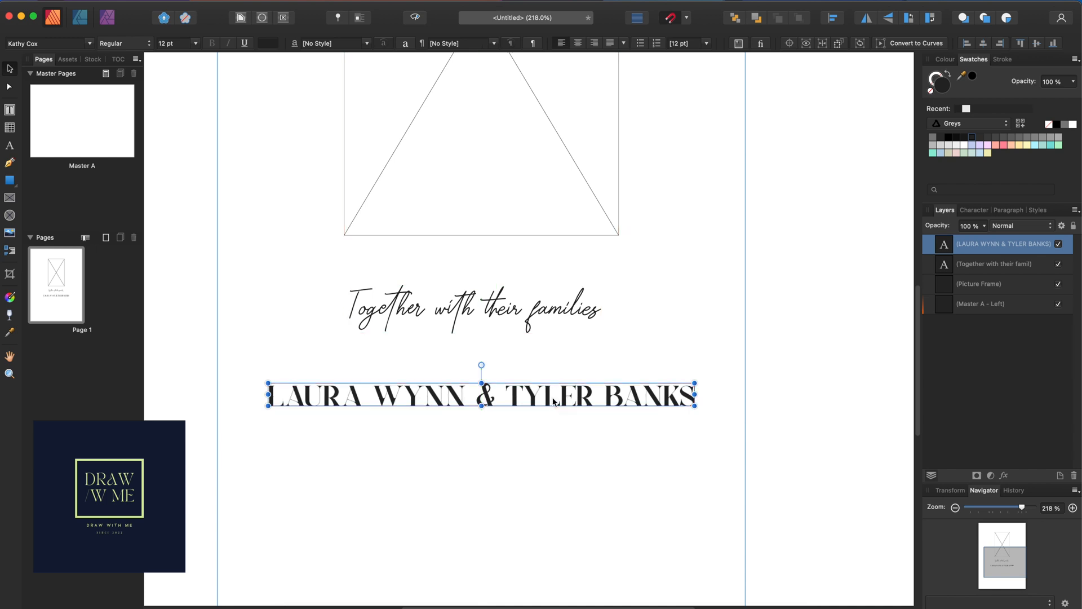
left_click(532, 318)
left_click(518, 393)
left_click_drag(517, 394, 519, 361)
left_click(515, 307)
left_click(504, 358)
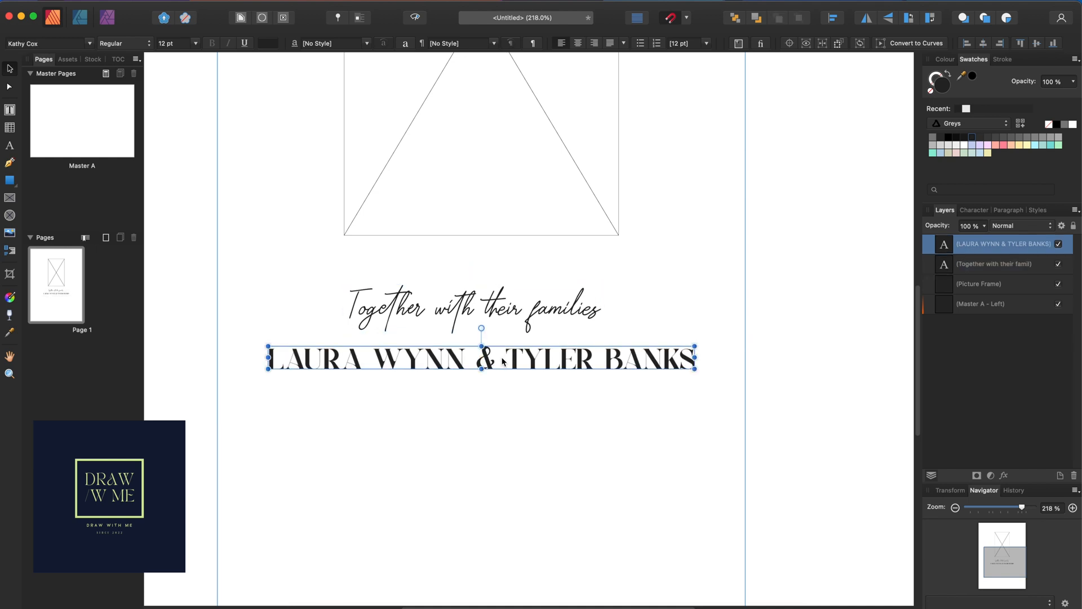
triple_click(502, 360)
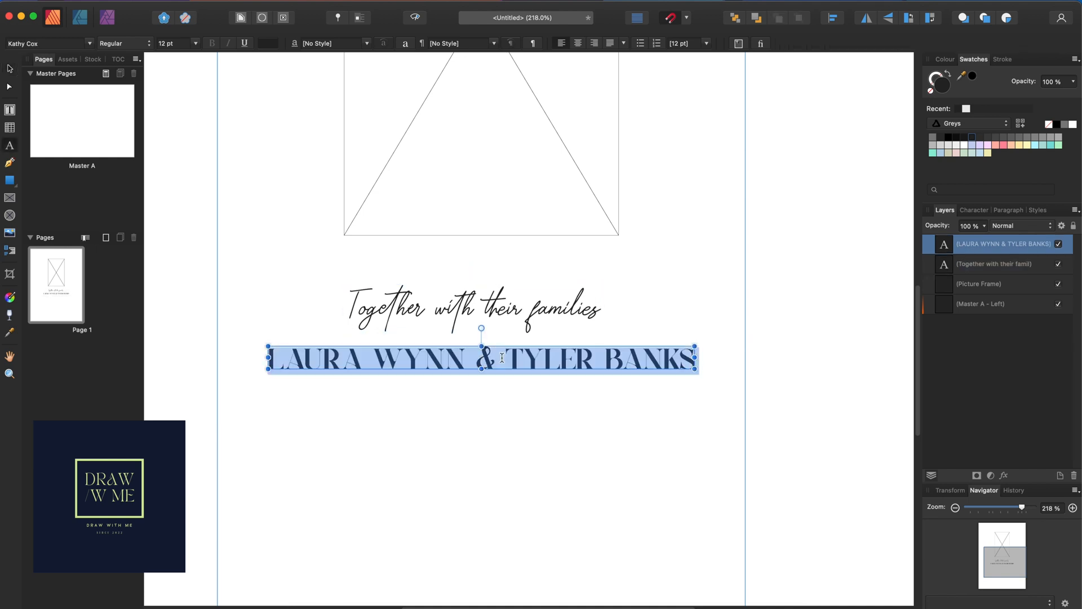
left_click(90, 43)
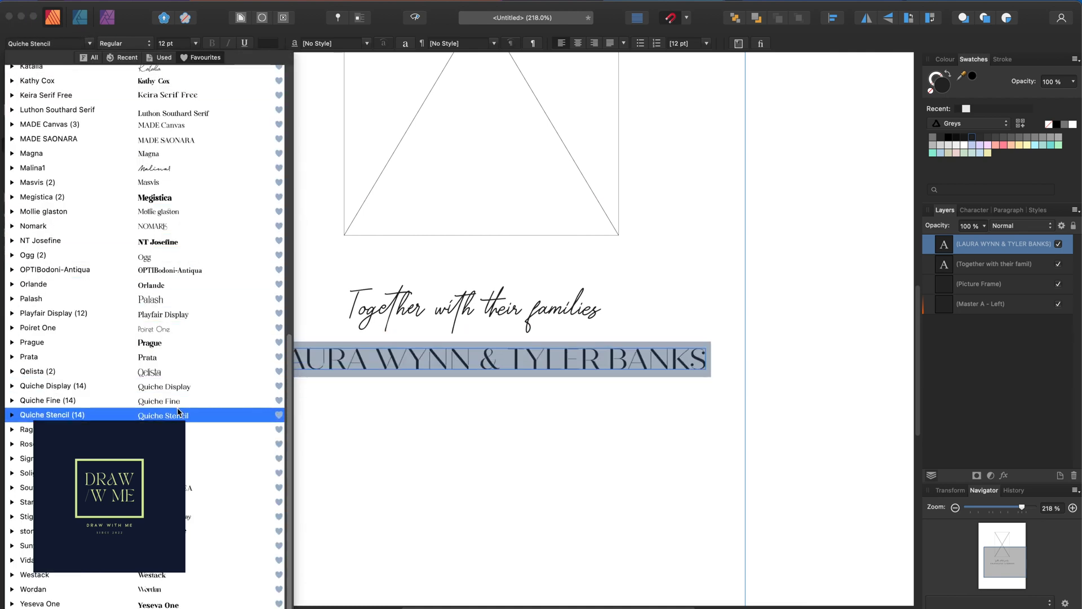
scroll(170, 282, "up", 3)
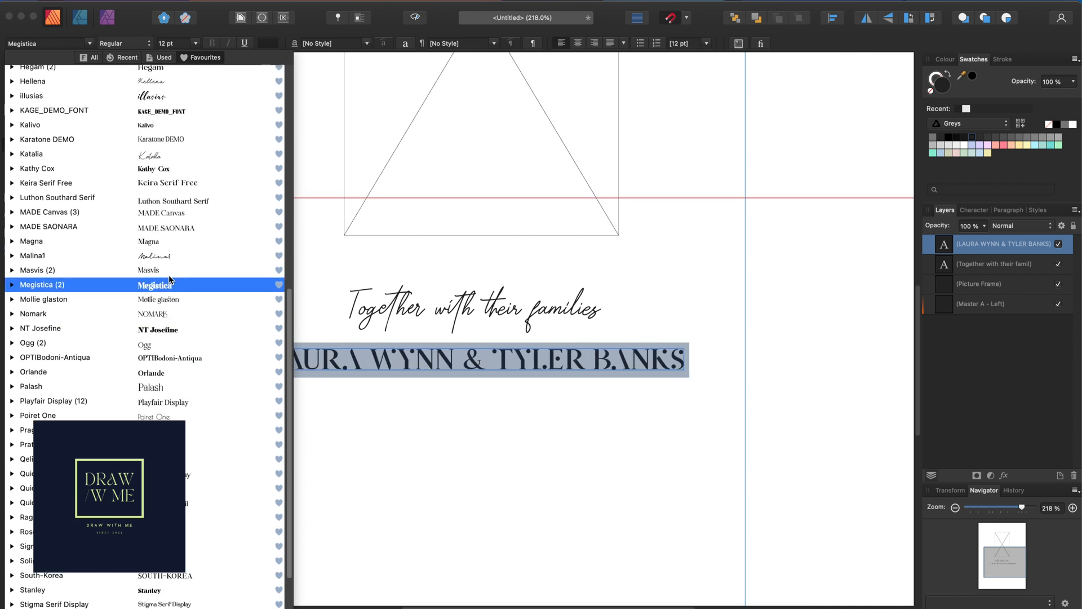
scroll(175, 113, "up", 5)
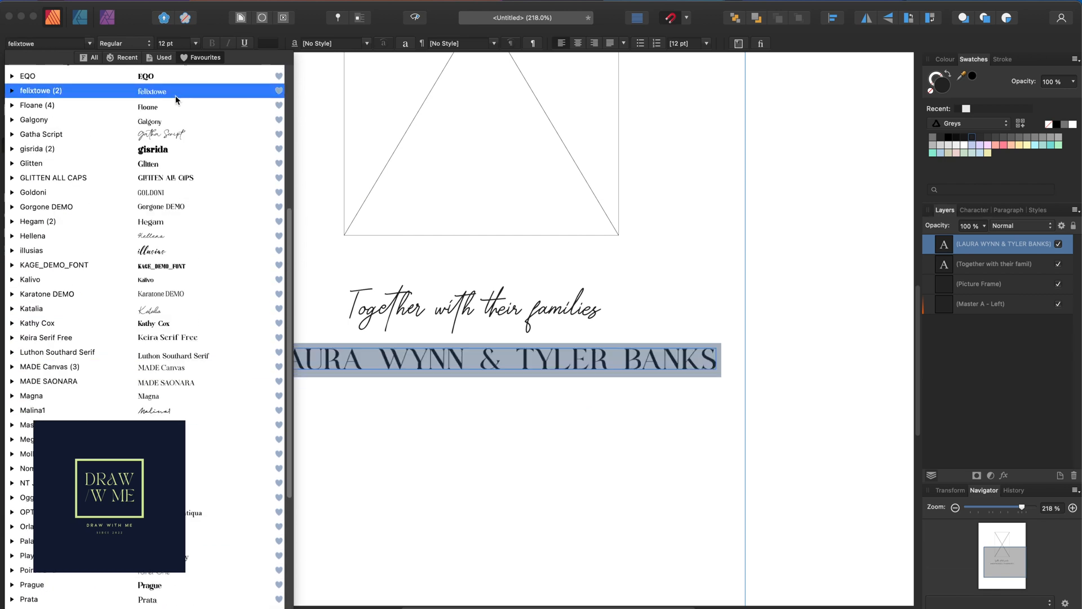
scroll(153, 163, "up", 2)
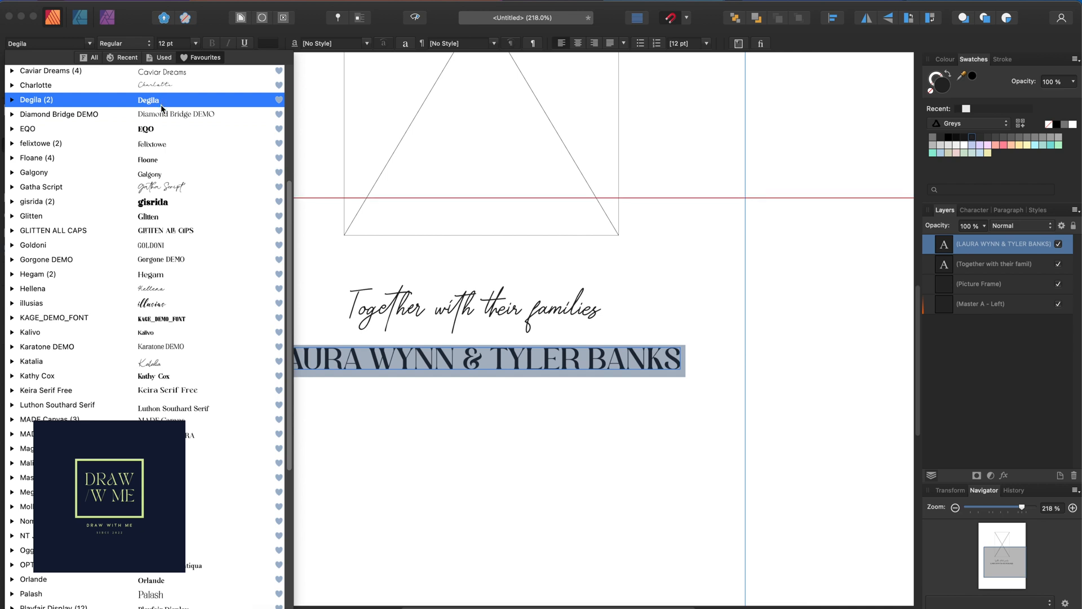
scroll(162, 108, "down", 5)
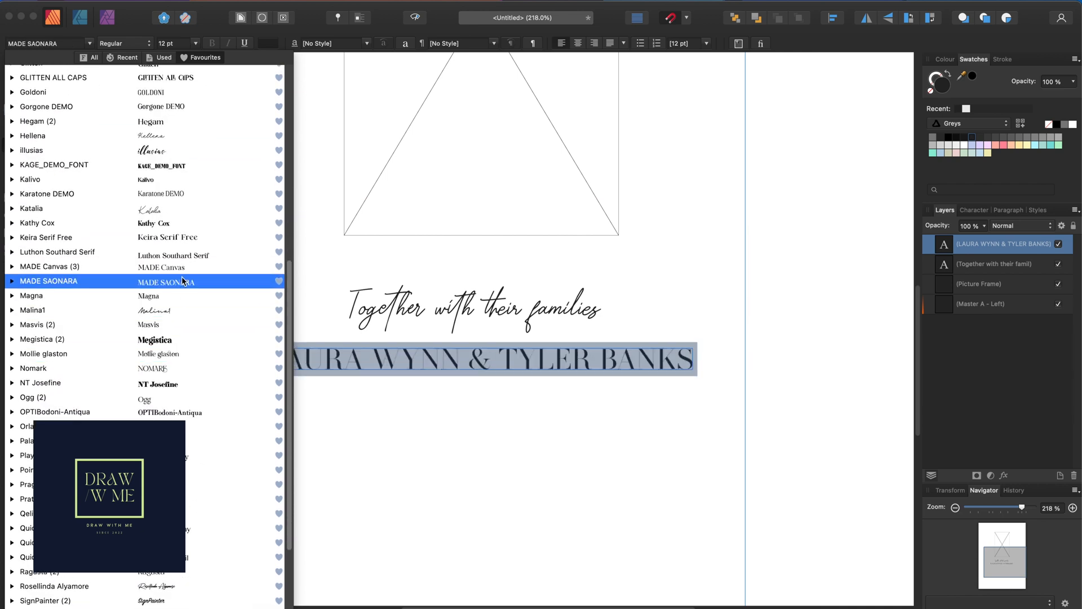
scroll(177, 265, "up", 8)
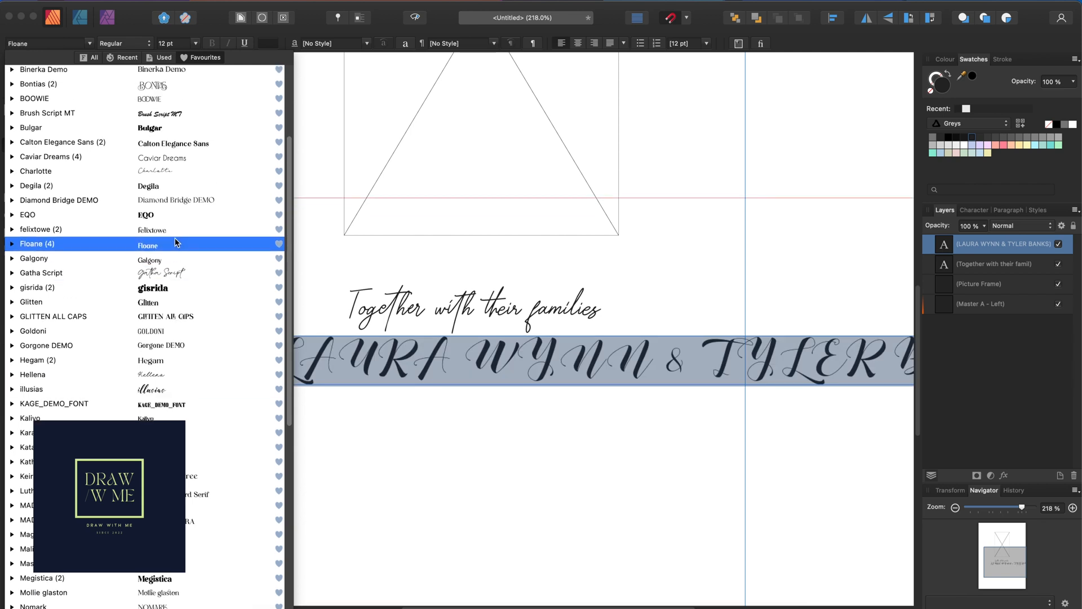
scroll(175, 197, "up", 5)
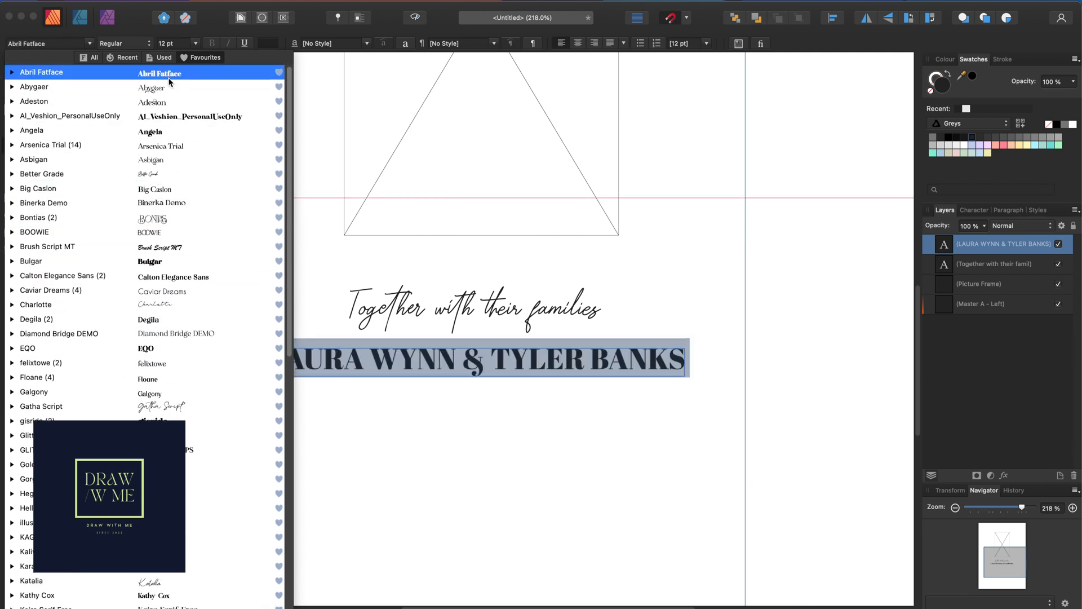
scroll(169, 316, "down", 10)
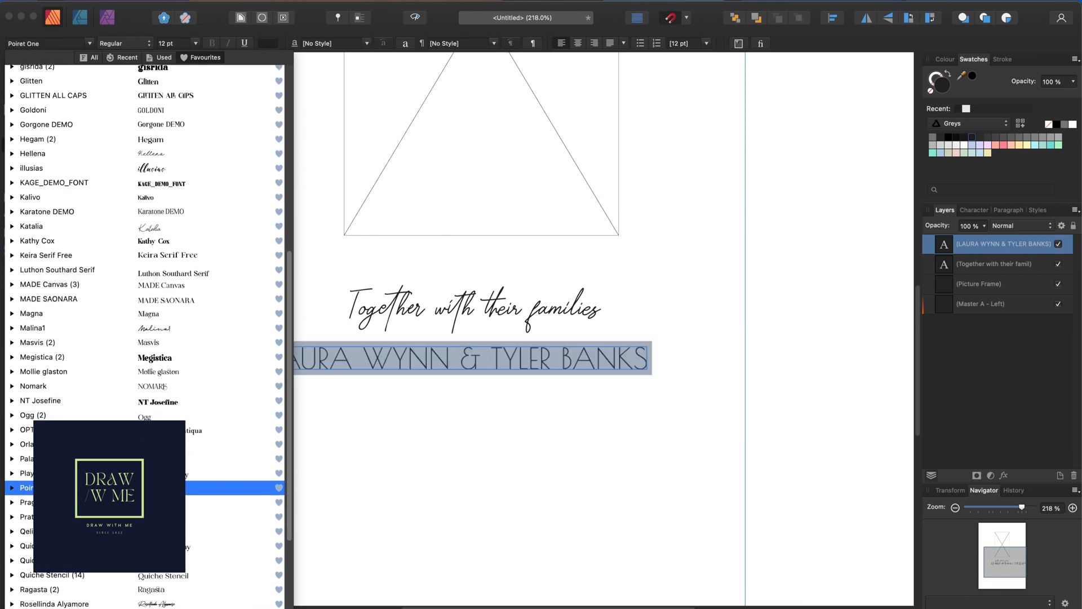
scroll(146, 496, "down", 2)
key("Down")
key("Down")
key("Down")
key("Down")
key("Down")
key("Down")
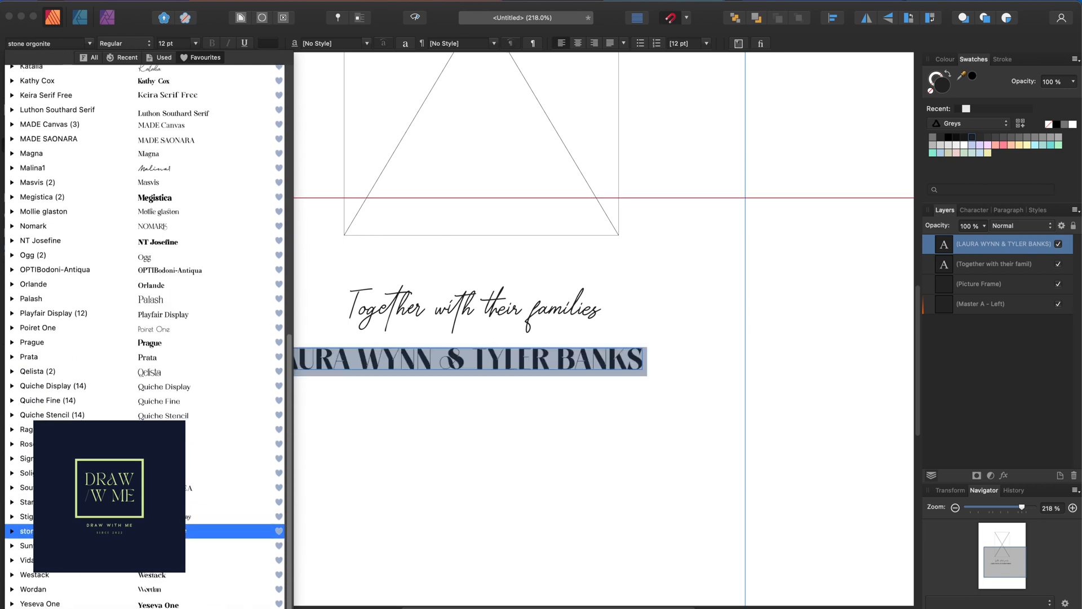
key("Down")
key("Down")
key("Down")
key("Down")
key("Down")
key("Up")
key("Up")
key("Up")
key("Up")
key("Up")
key("Down")
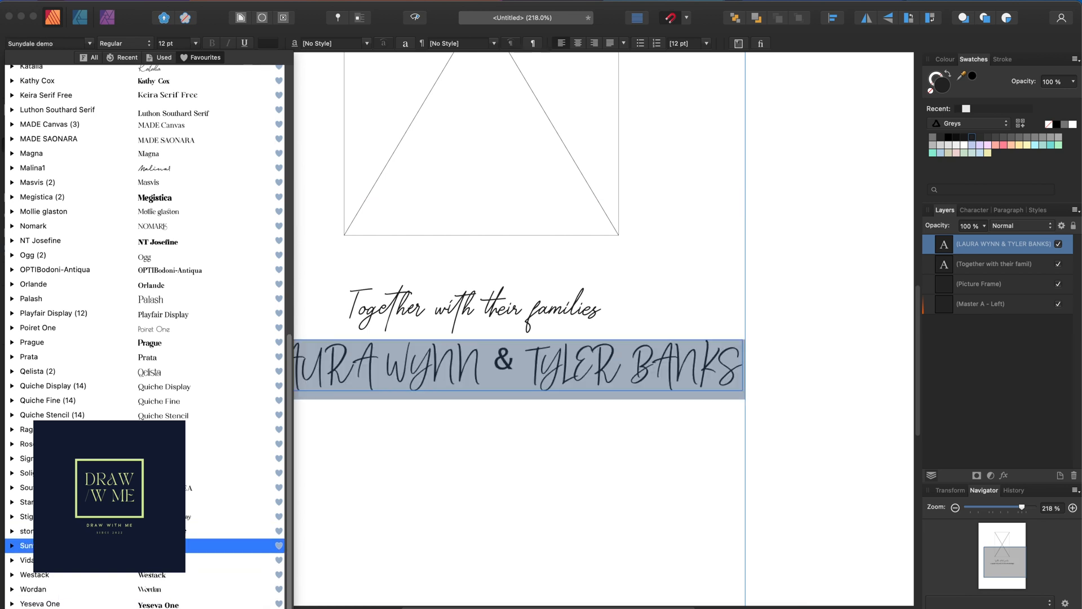
scroll(205, 386, "up", 12)
left_click(188, 259)
left_click(174, 184)
left_click(179, 146)
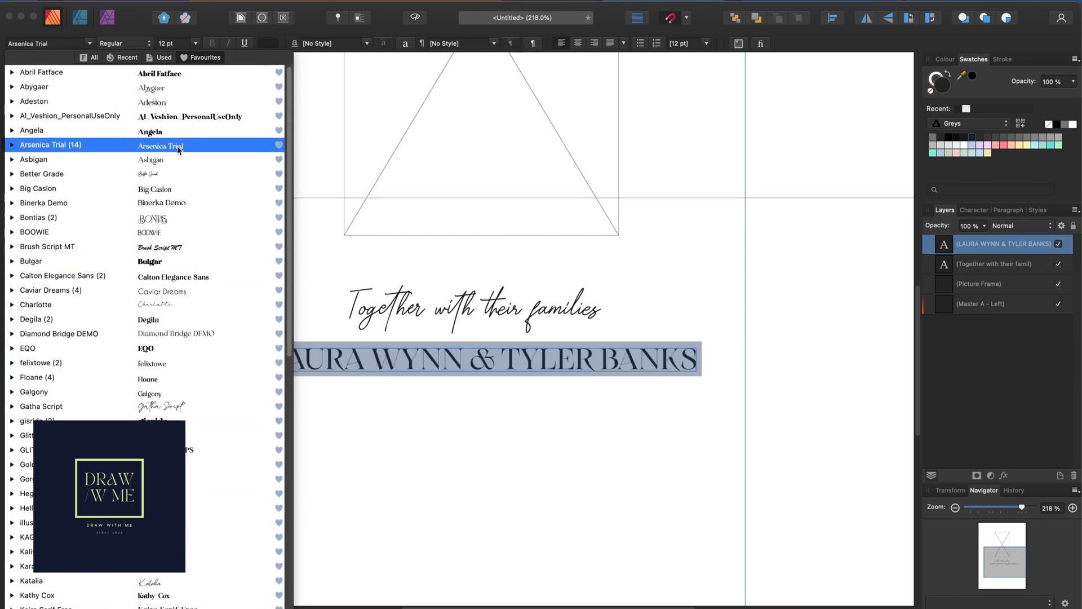
type("Graciast italic")
key("Escape")
key("Escape")
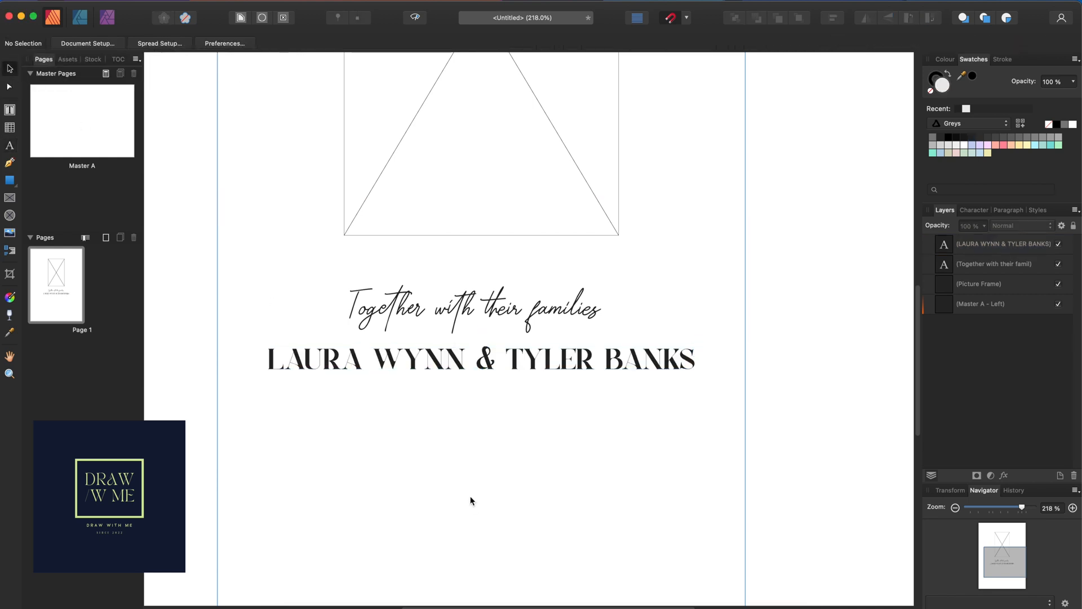
Type 'invite you to share their happiness as they unite in marriage' below the names
scroll(478, 409, "down", 5)
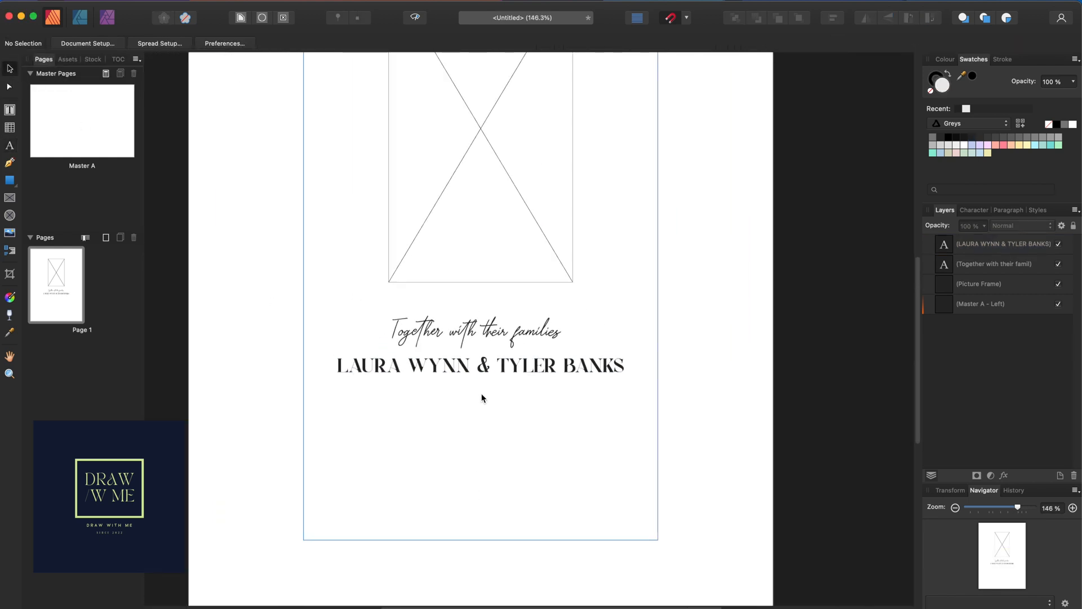
scroll(485, 389, "up", 2)
scroll(488, 377, "down", 3)
left_click(485, 352)
key("Escape")
left_click(9, 146)
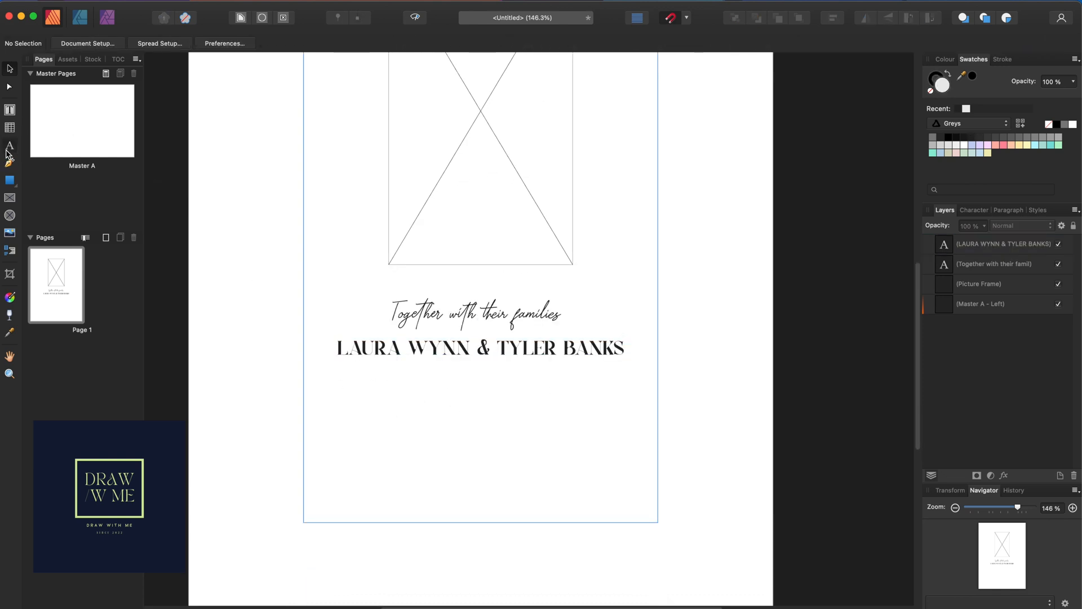
left_click_drag(376, 371, 378, 376)
type("invite you")
key("BackSpace")
type("to")
key("BackSpace")
key("BackSpace")
type("to")
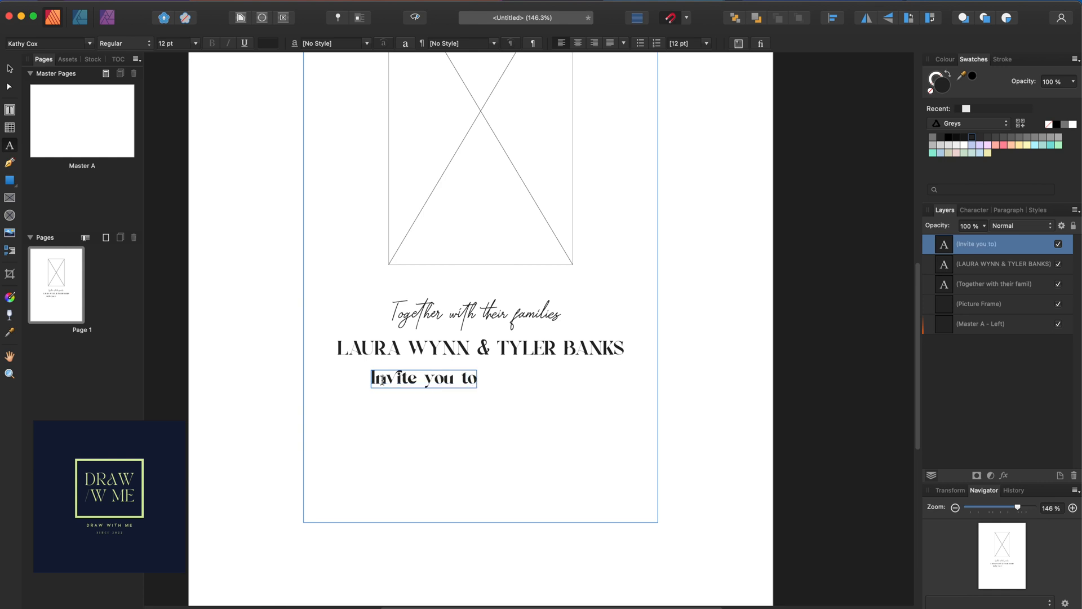
type(" share the")
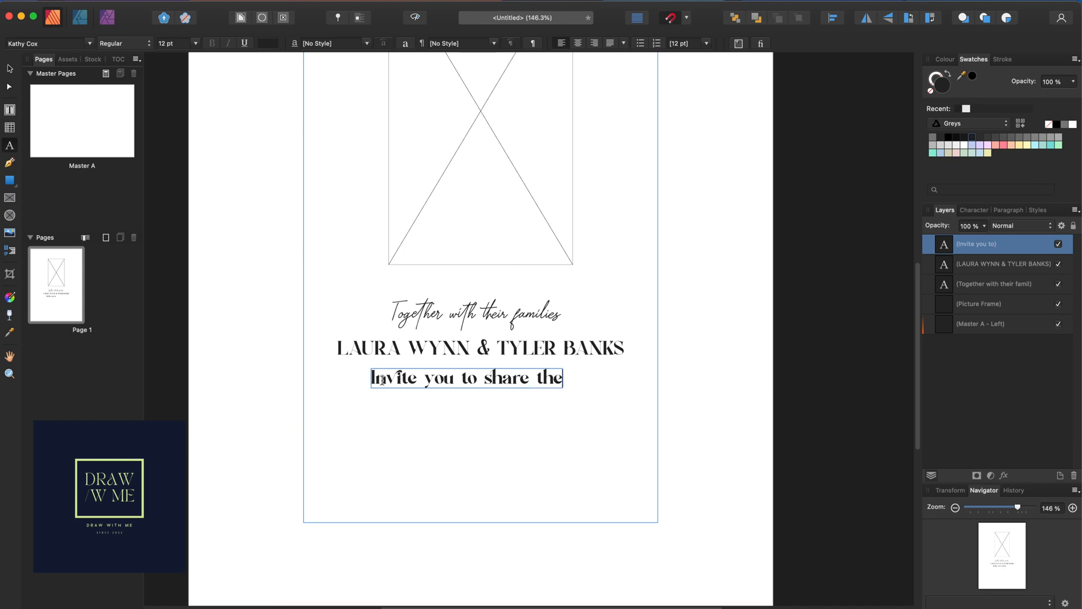
type("ir happi")
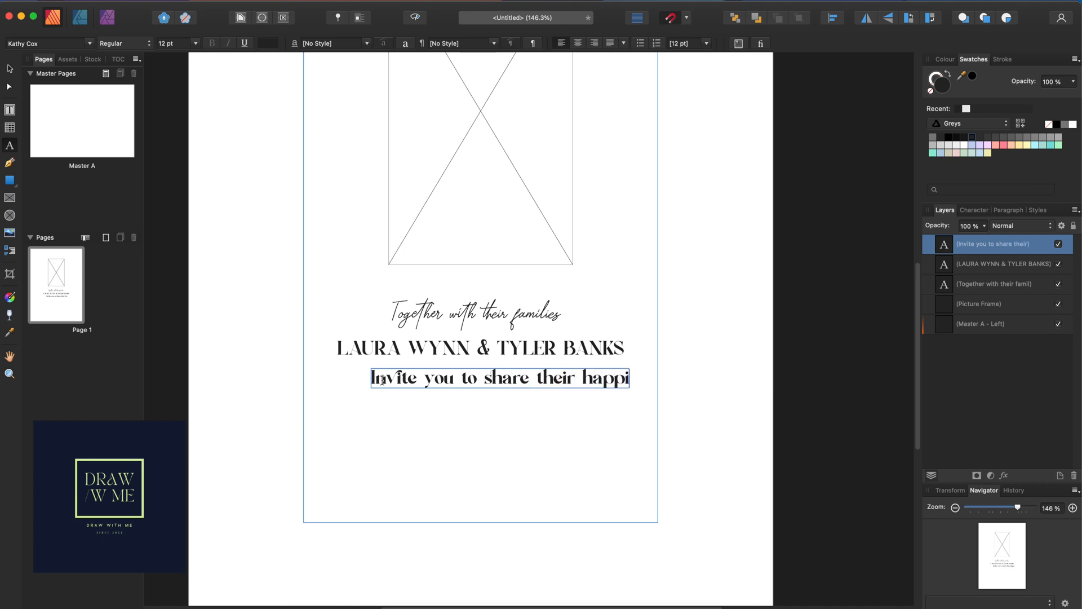
type("ness as they unite in marriage")
key("Escape")
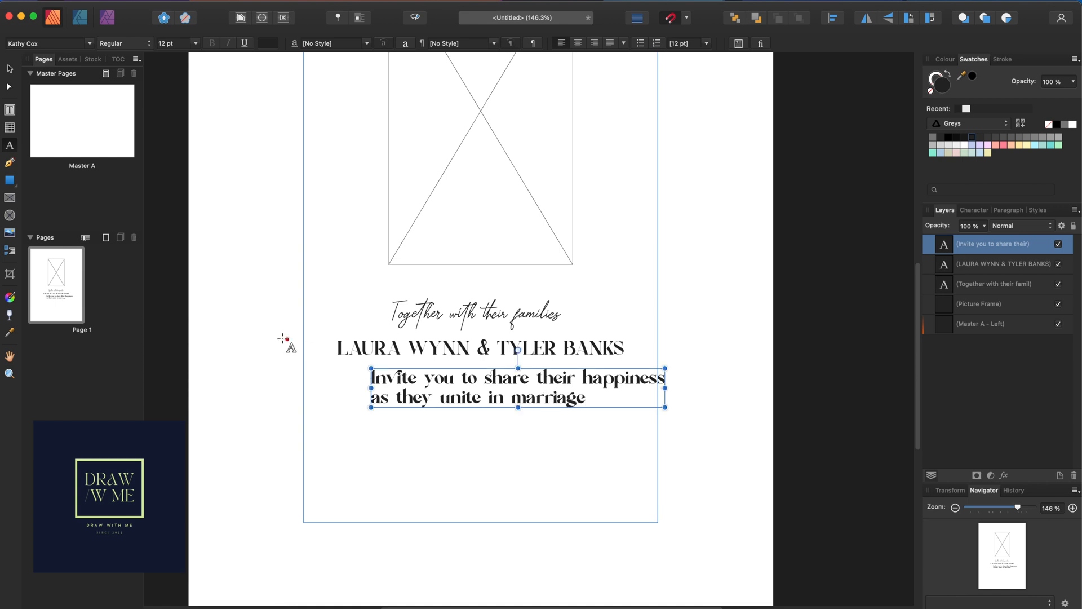
Change the capital I of 'Invite' to lowercase and select both invitation lines
left_click(373, 379)
key("shift+Right")
type("i")
left_click(608, 398)
left_click_drag(609, 399, 363, 366)
Centre-align the invitation text and set it in Argesta Display at 10 pt
left_click(584, 44)
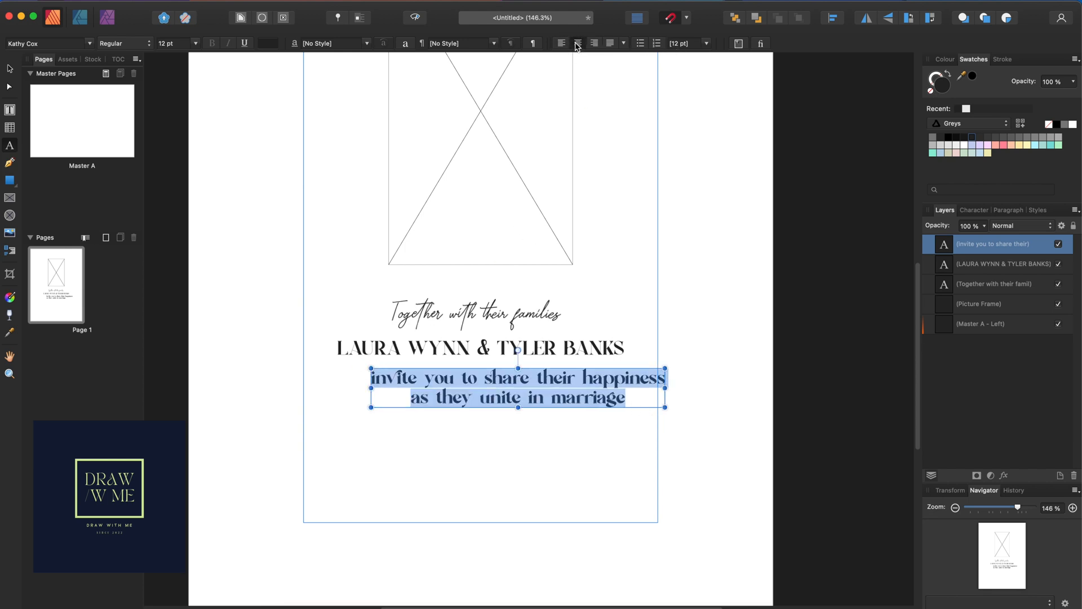
left_click(197, 44)
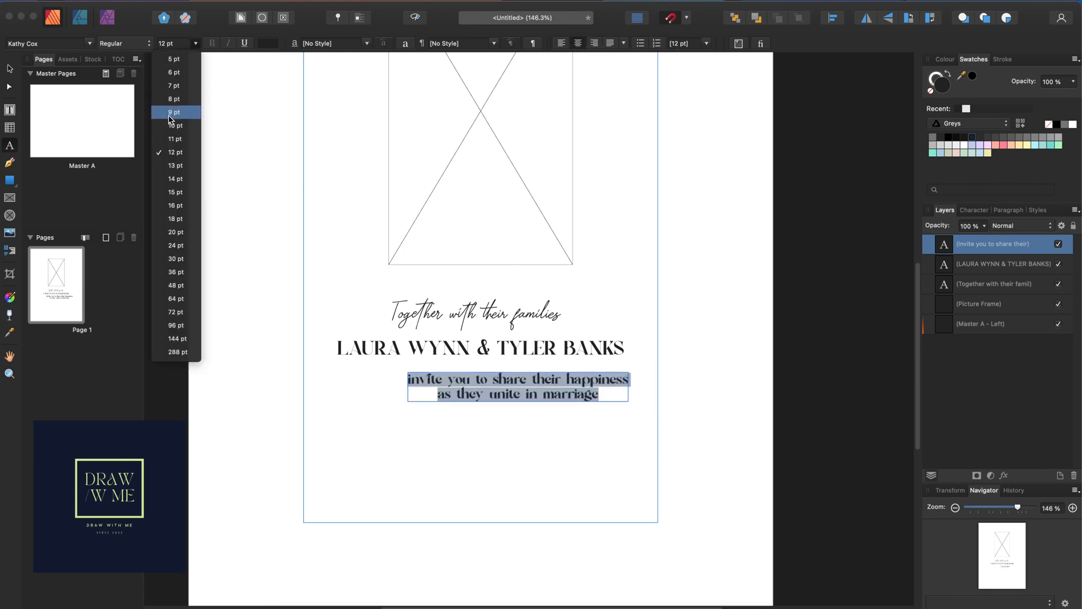
left_click(170, 126)
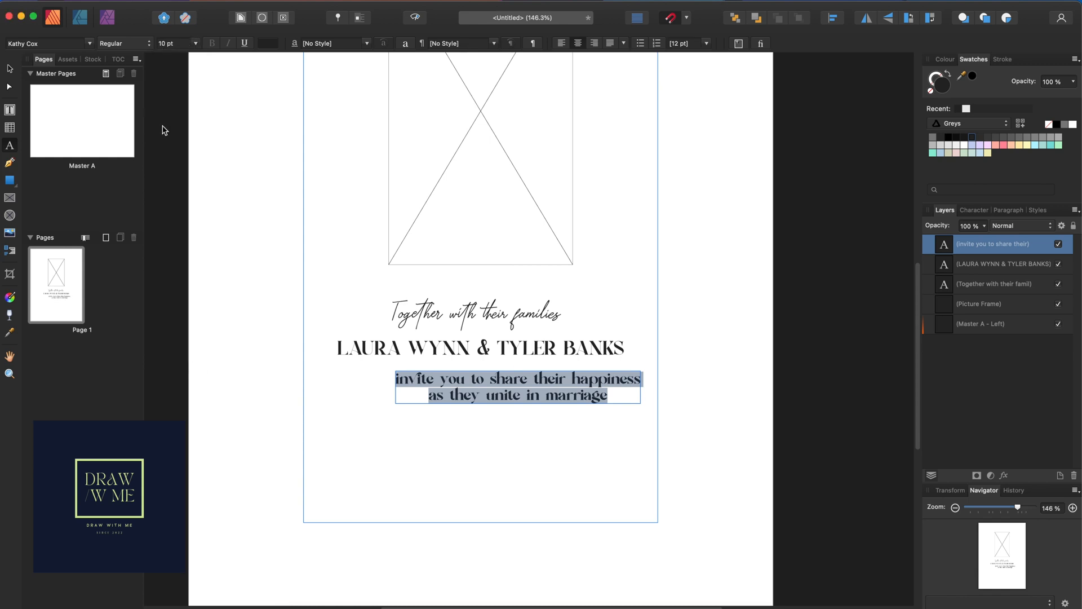
left_click(89, 44)
left_click(204, 62)
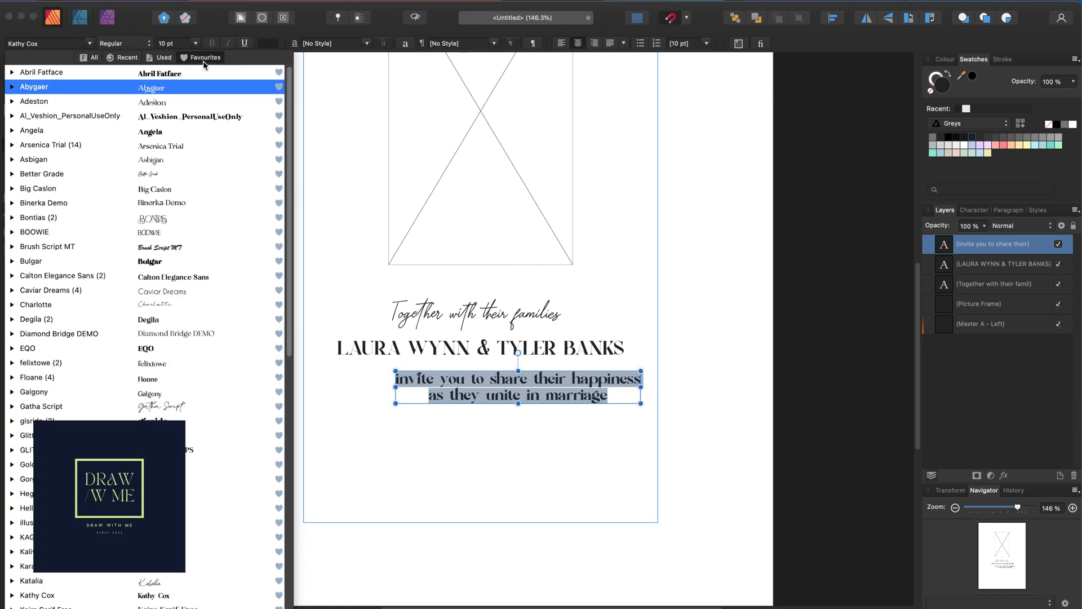
left_click(93, 58)
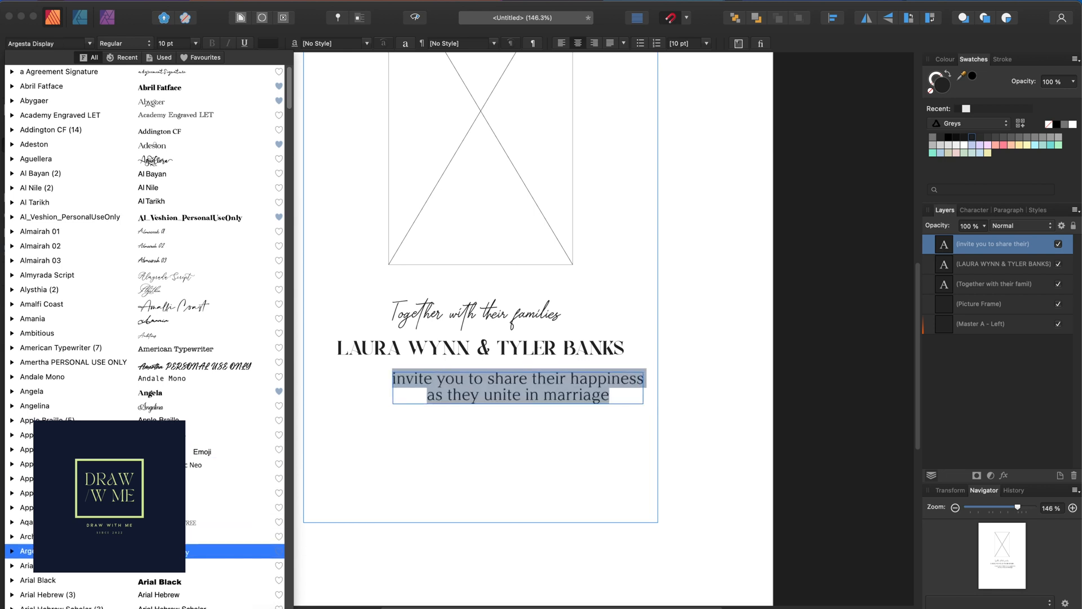
left_click(169, 551)
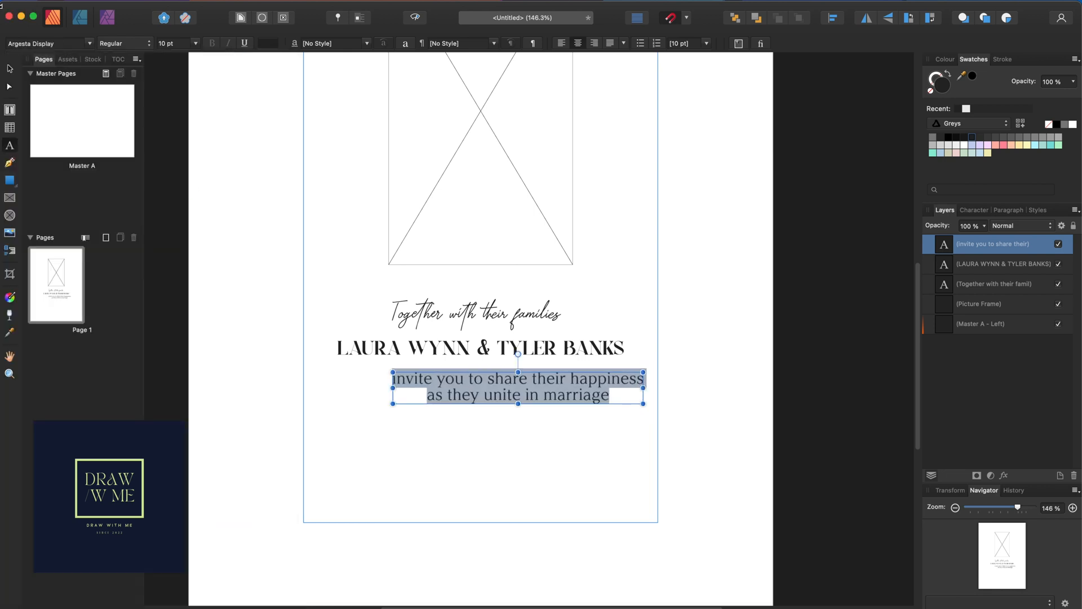
Reduce the invitation text to 7 pt and centre it beneath the names
left_click(9, 68)
left_click(195, 43)
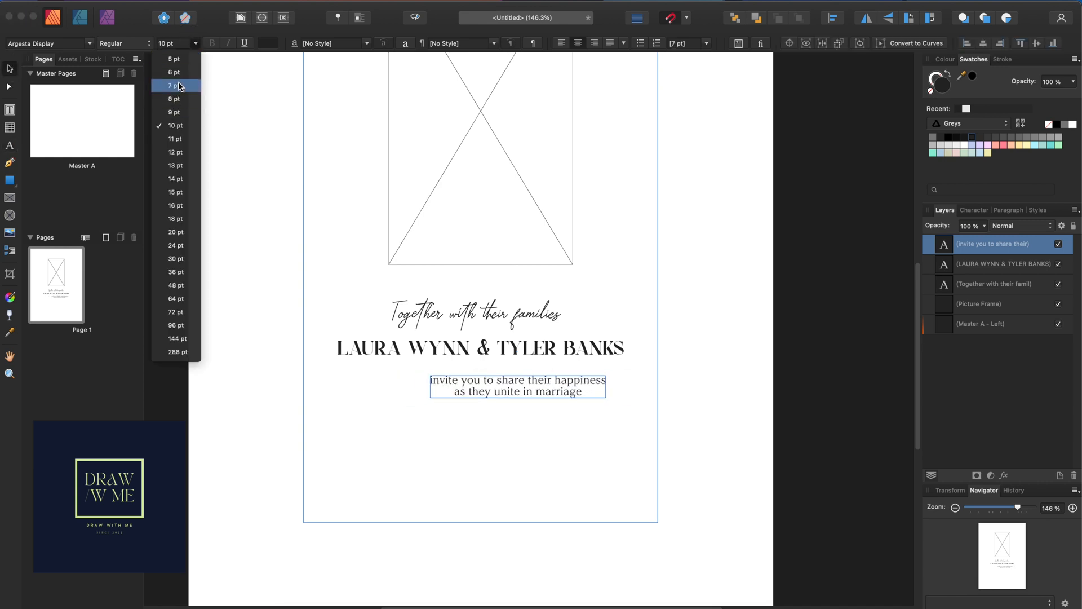
left_click(178, 86)
left_click_drag(522, 387, 488, 397)
left_click(483, 443)
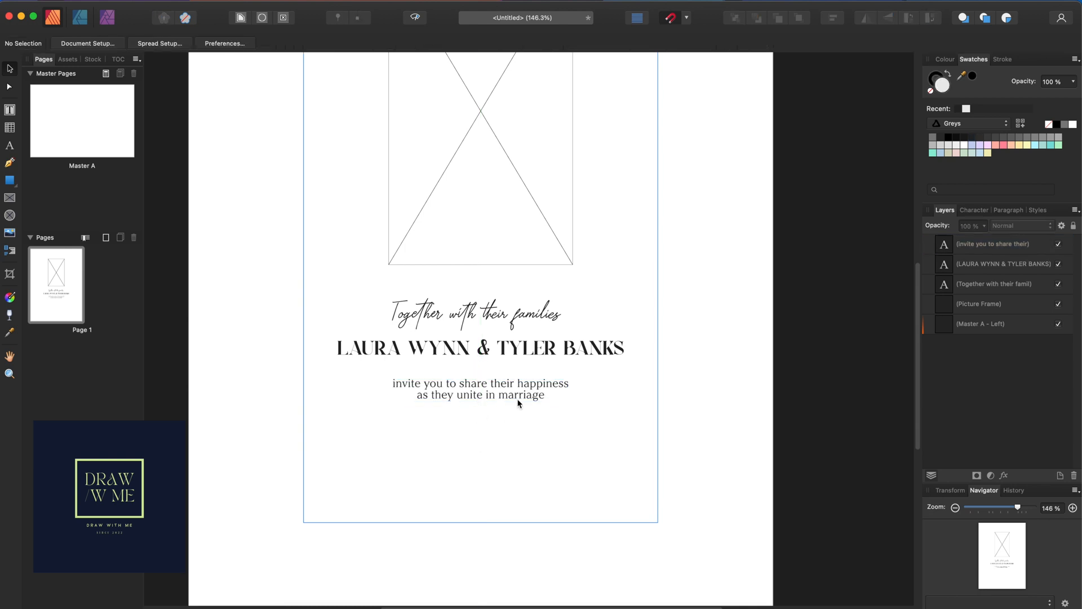
Change the invitation text to Avenir italic
left_click(513, 398)
left_click(94, 45)
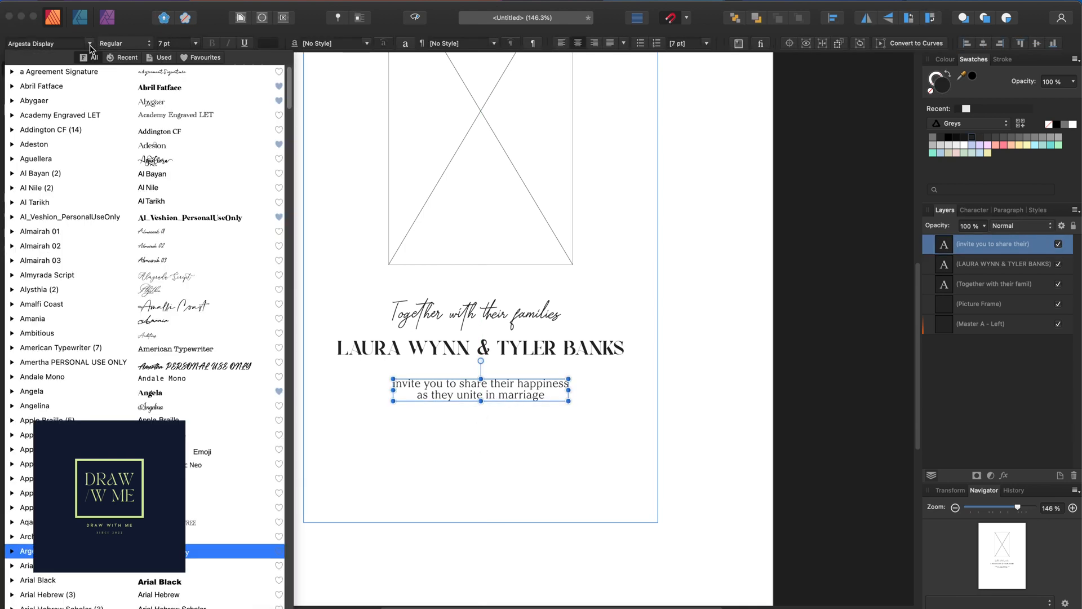
scroll(214, 389, "down", 5)
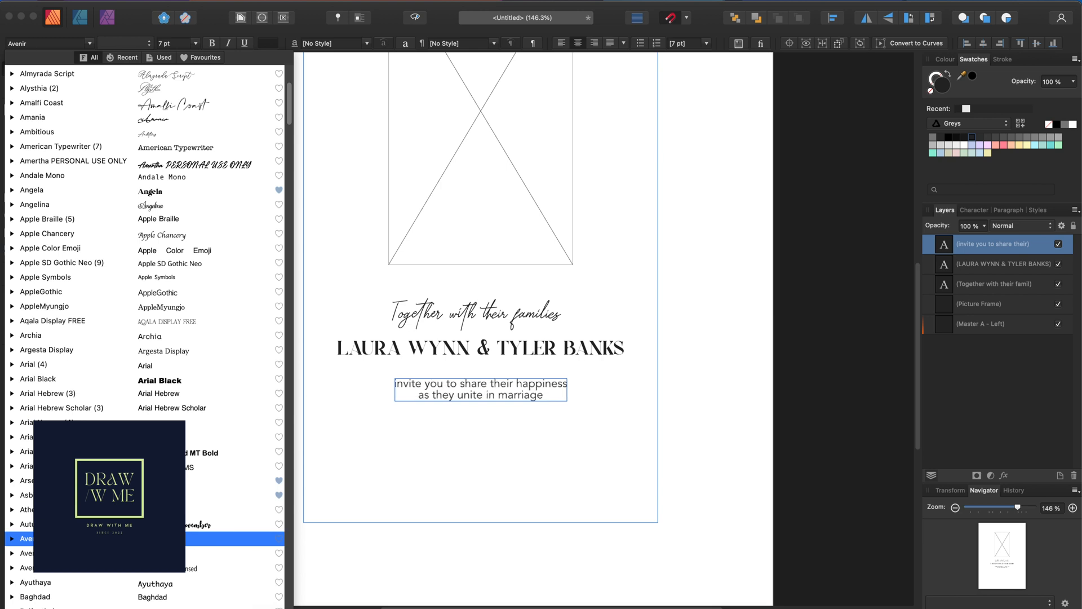
scroll(166, 578, "down", 5)
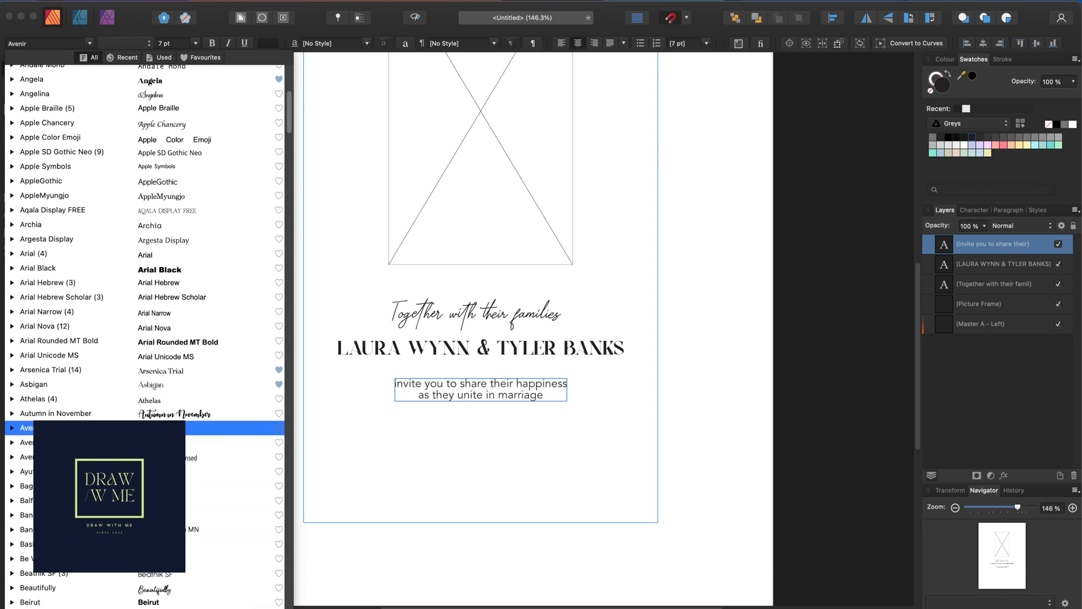
left_click(166, 427)
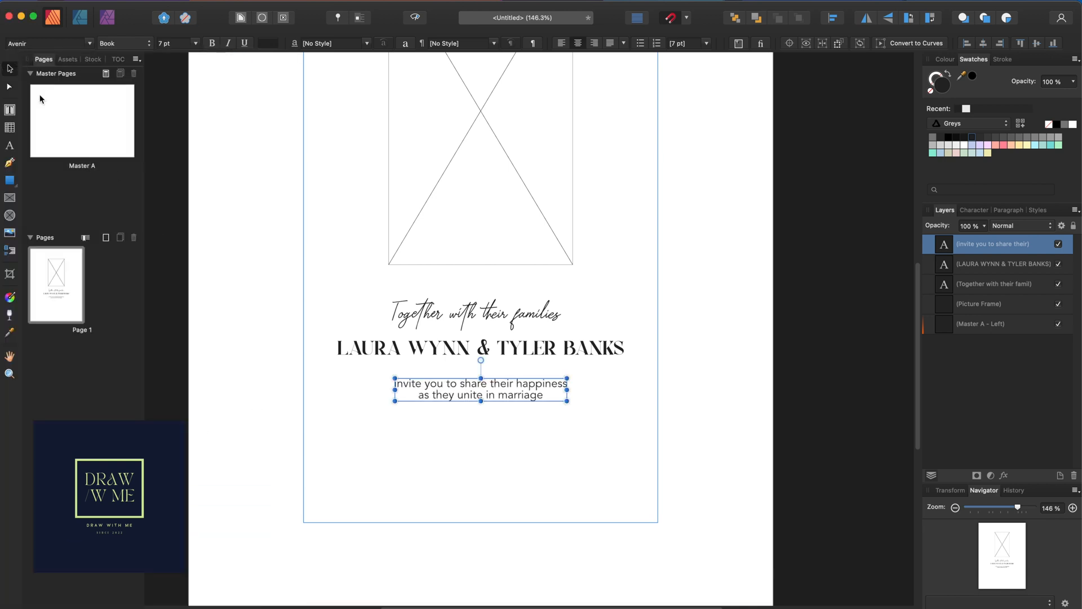
left_click(228, 44)
left_click(522, 504)
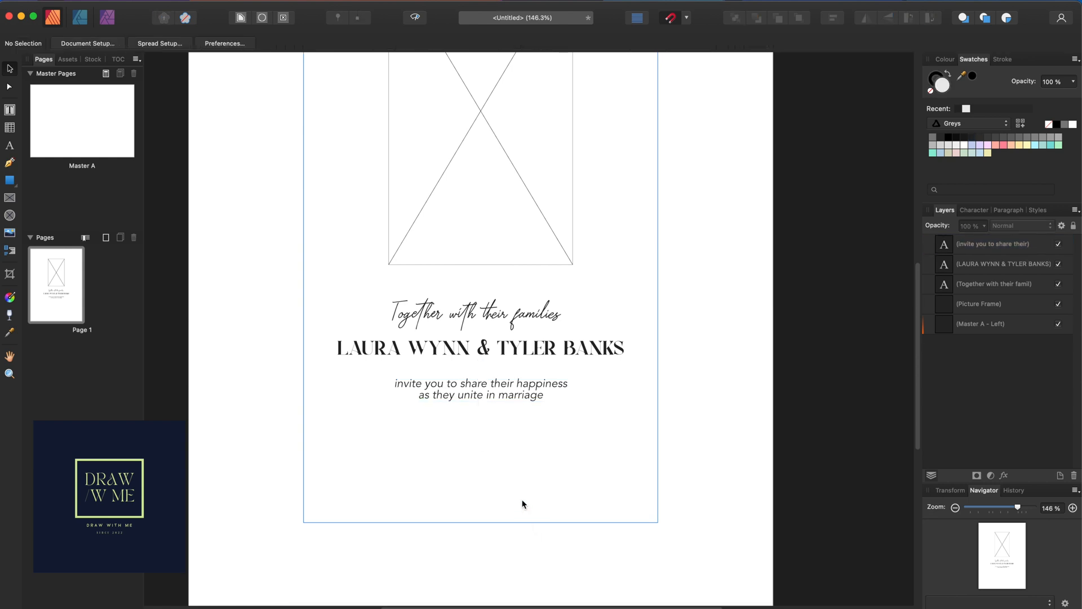
Set the invitation text to 6 pt and move it slightly up, still centred
left_click(505, 397)
left_click(196, 43)
left_click(184, 77)
left_click_drag(509, 393, 509, 383)
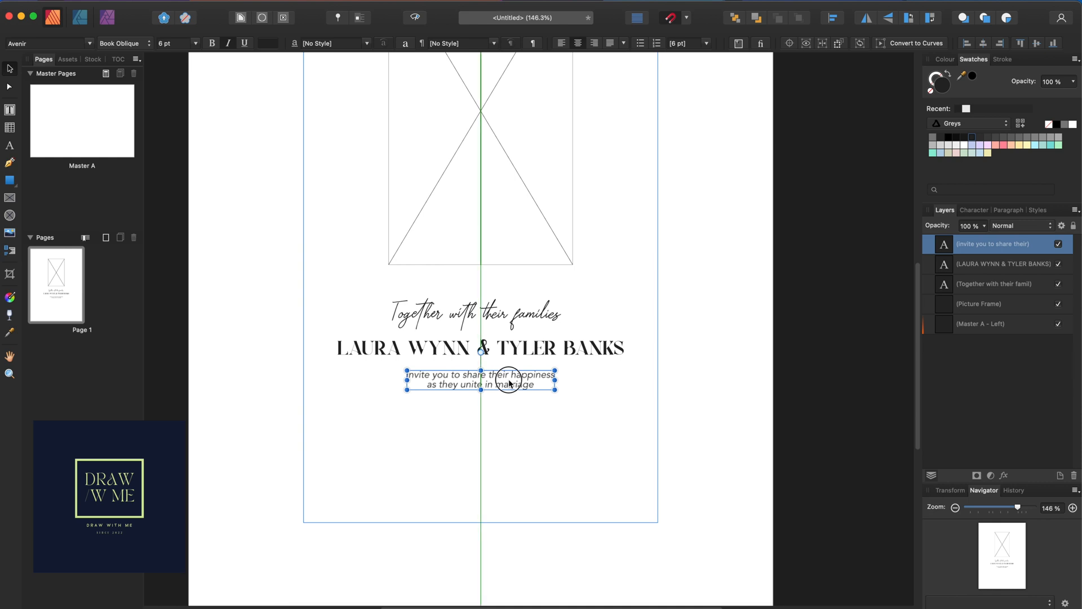
left_click(519, 426)
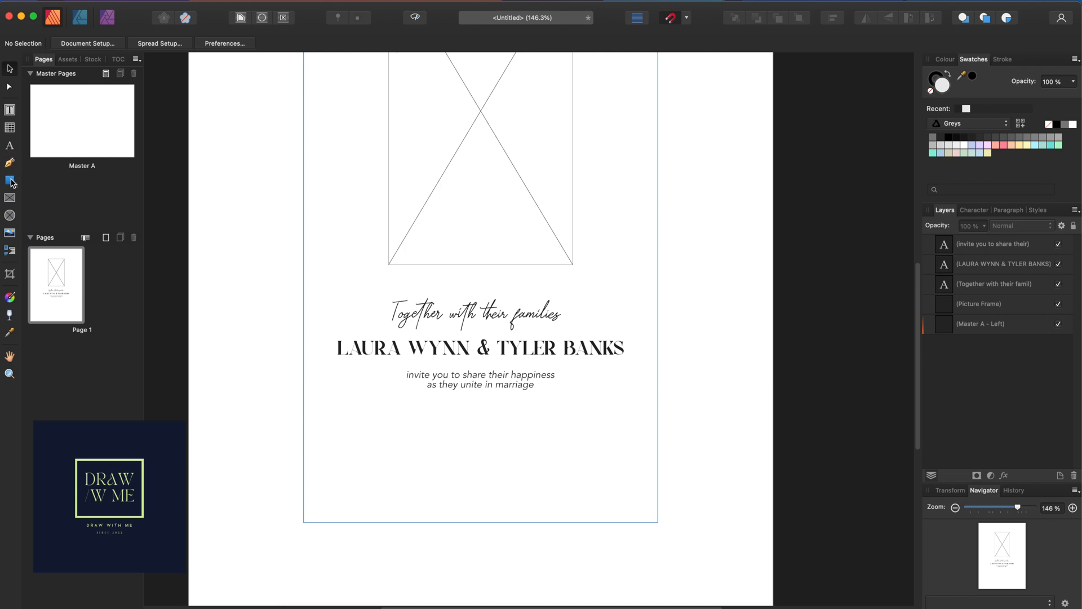
Draw a circle below the invitation text and centre it on the page's centre line
left_click_drag(17, 187, 47, 203)
left_click_drag(444, 445, 499, 501)
left_click(10, 69)
left_click_drag(476, 479, 482, 458)
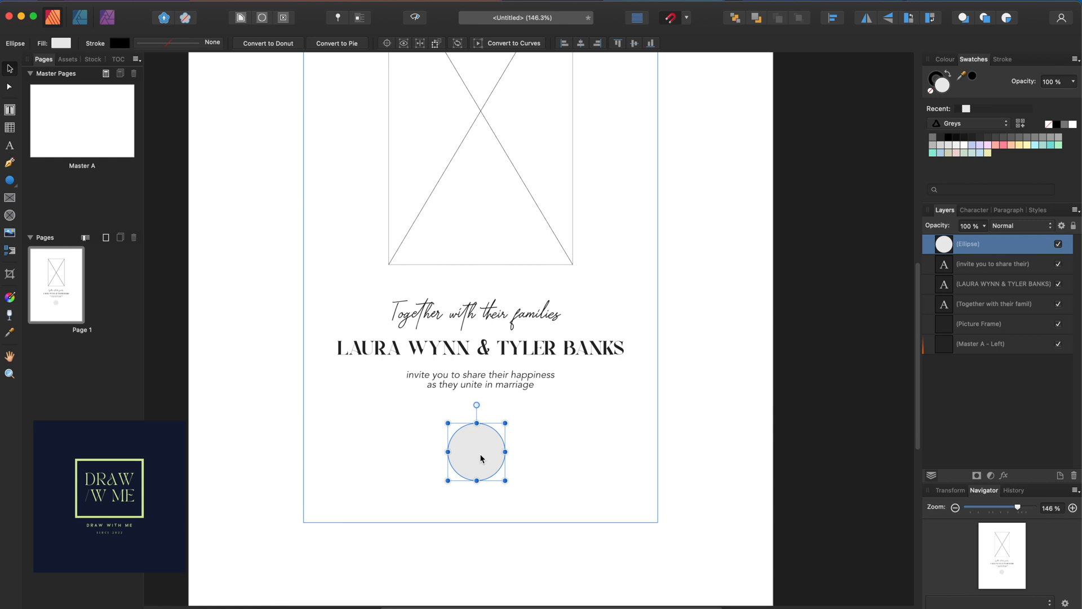
Remove the circle's fill and give it a thin 0.1 pt outline
left_click(62, 46)
left_click(188, 57)
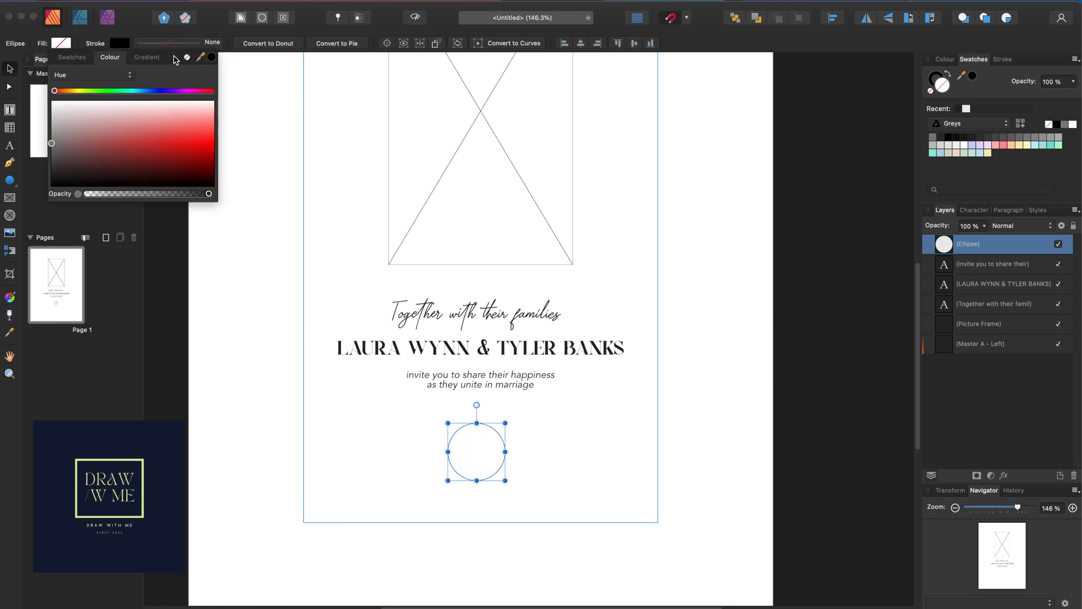
left_click(477, 458)
left_click(475, 451)
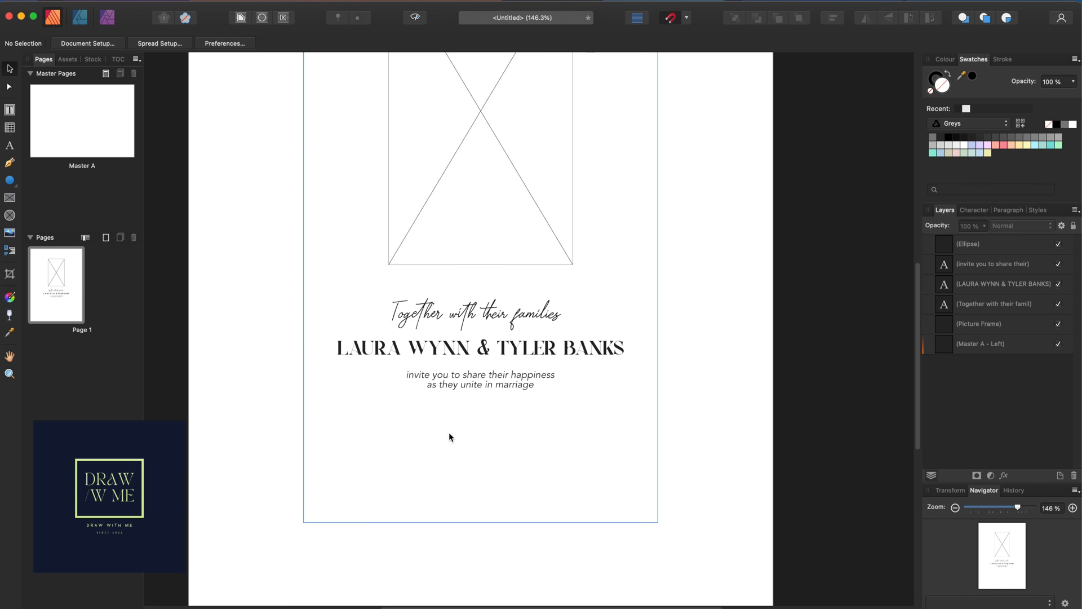
left_click(976, 246)
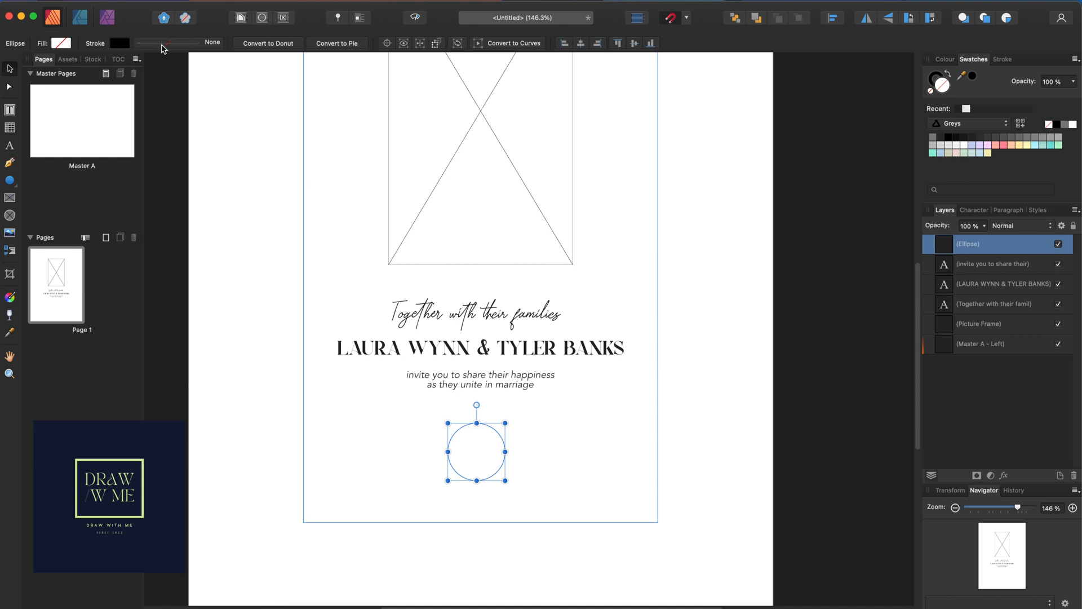
left_click(162, 48)
left_click_drag(134, 83, 135, 84)
left_click(536, 417)
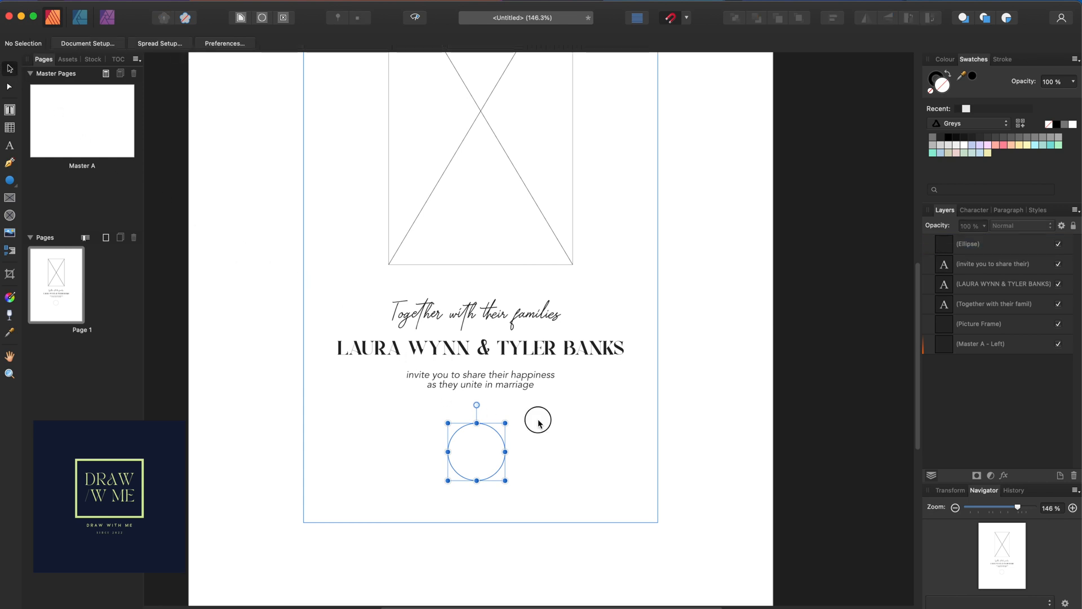
Try a free-standing artistic text object beside the circle, then discard it
scroll(476, 478, "up", 1)
scroll(473, 481, "up", 5)
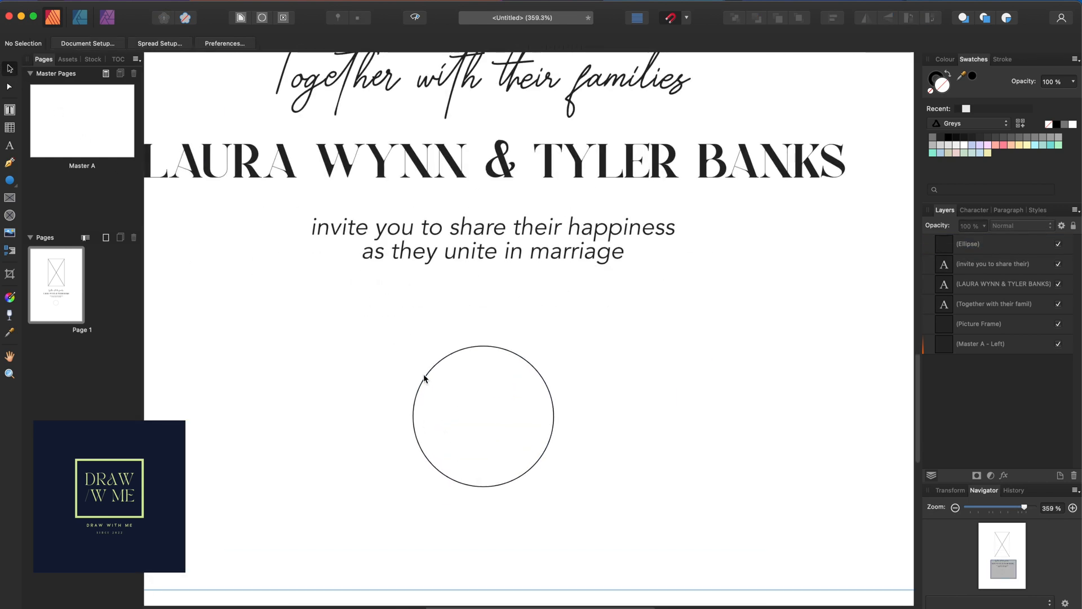
left_click(9, 110)
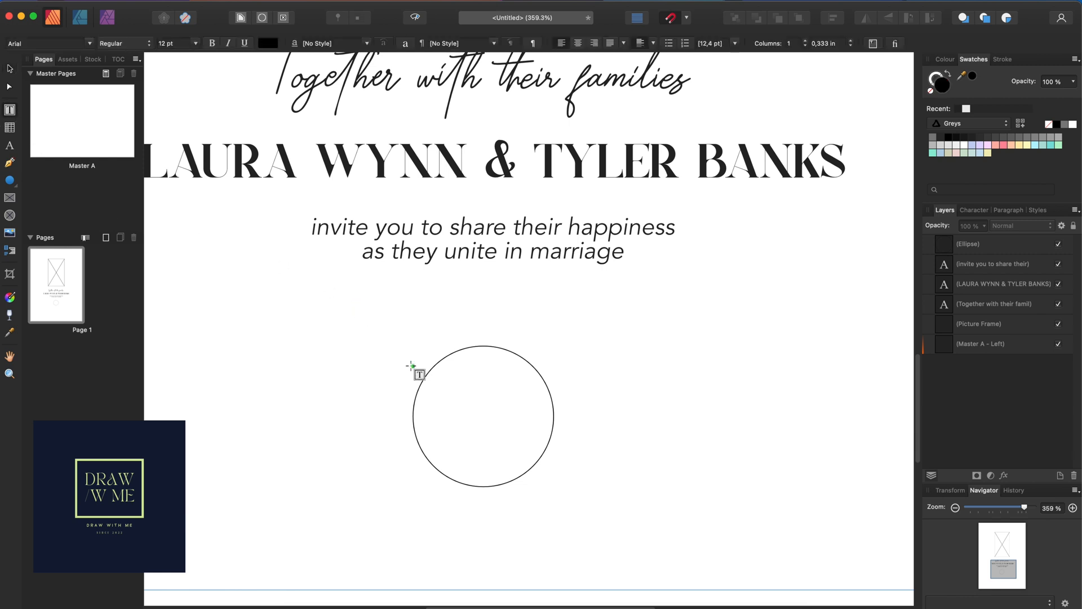
scroll(434, 394, "up", 5)
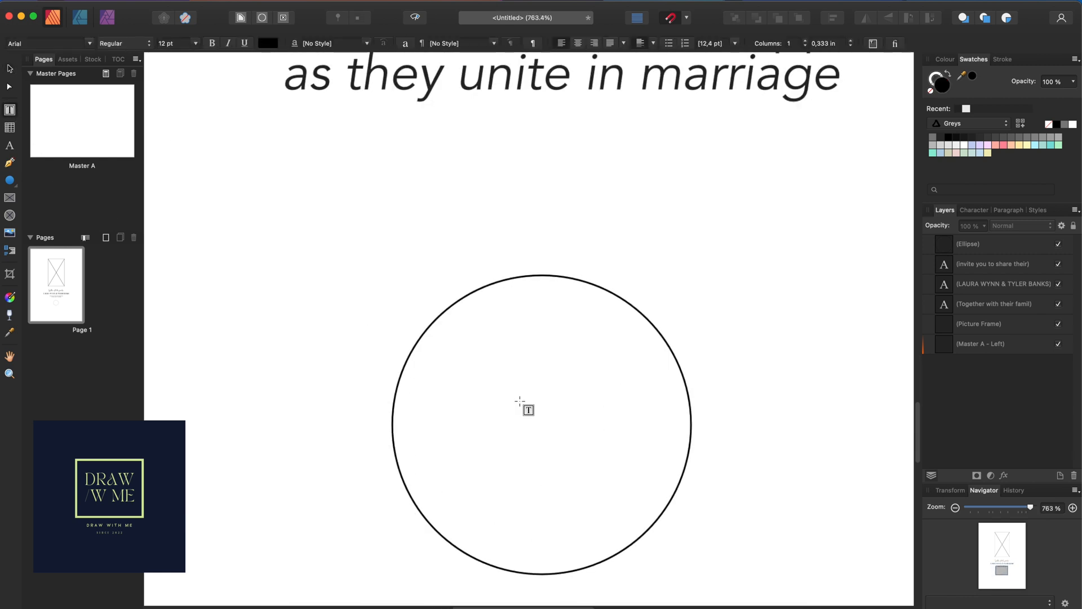
key("t")
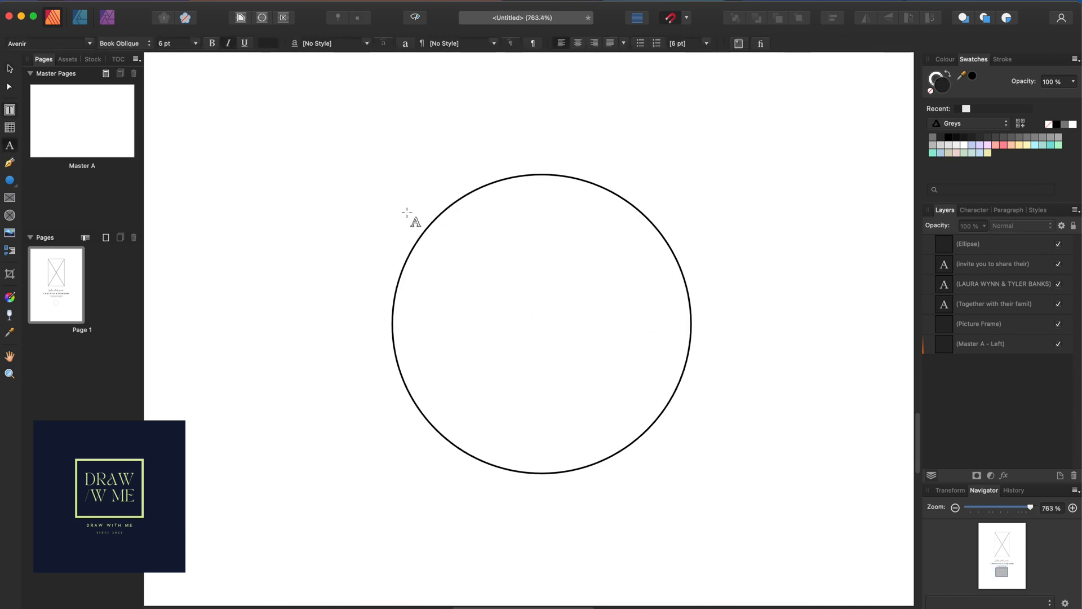
left_click(428, 230)
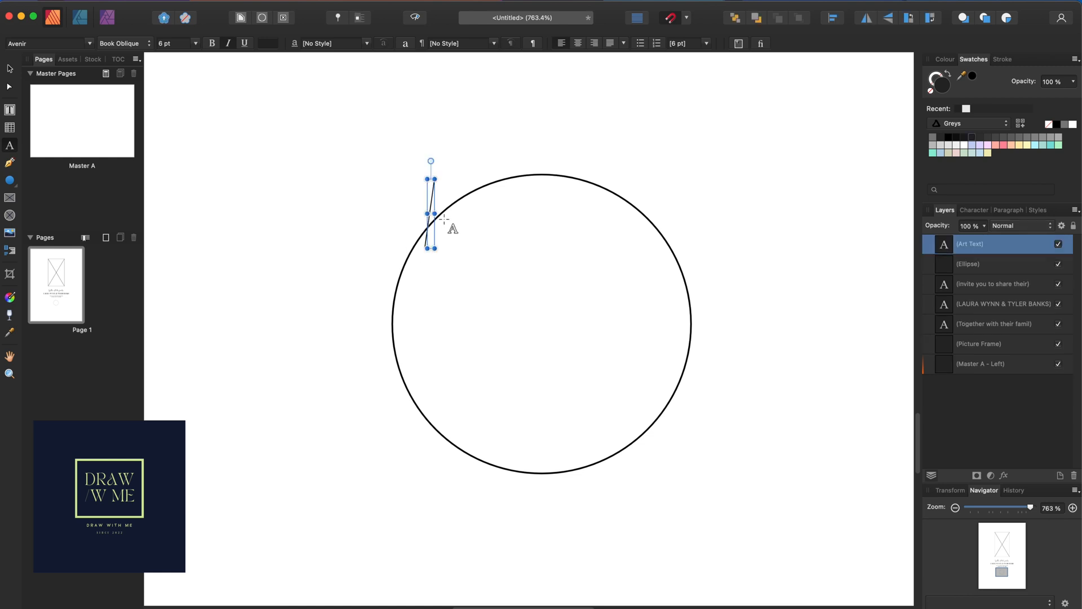
type("a")
key("BackSpace")
left_click(9, 68)
Type JULY along the circle's outline and try the Angelina font on it
double_click(434, 222)
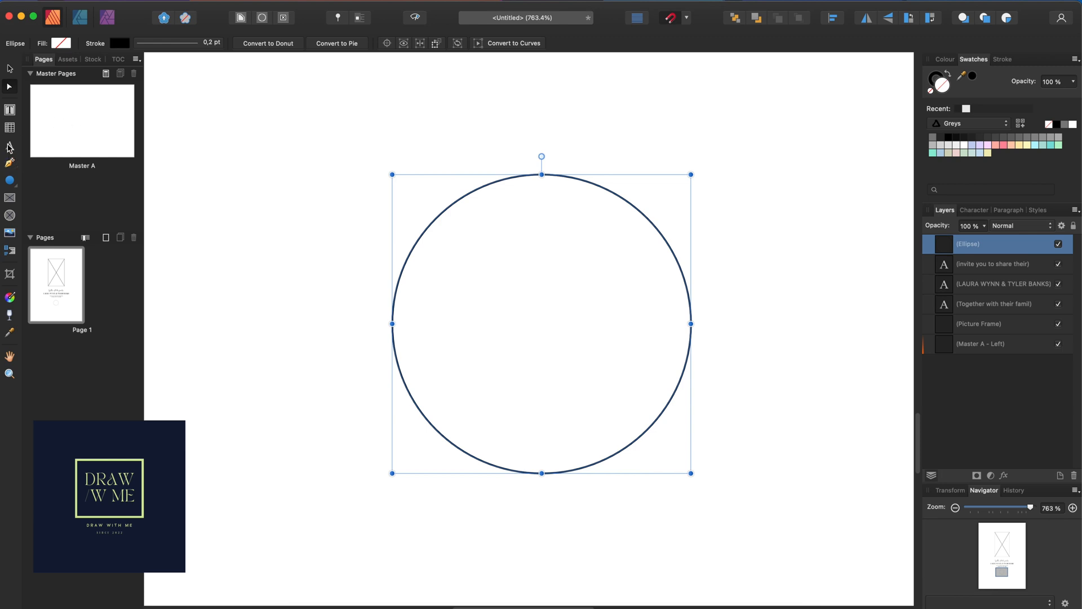
left_click(9, 146)
left_click(437, 215)
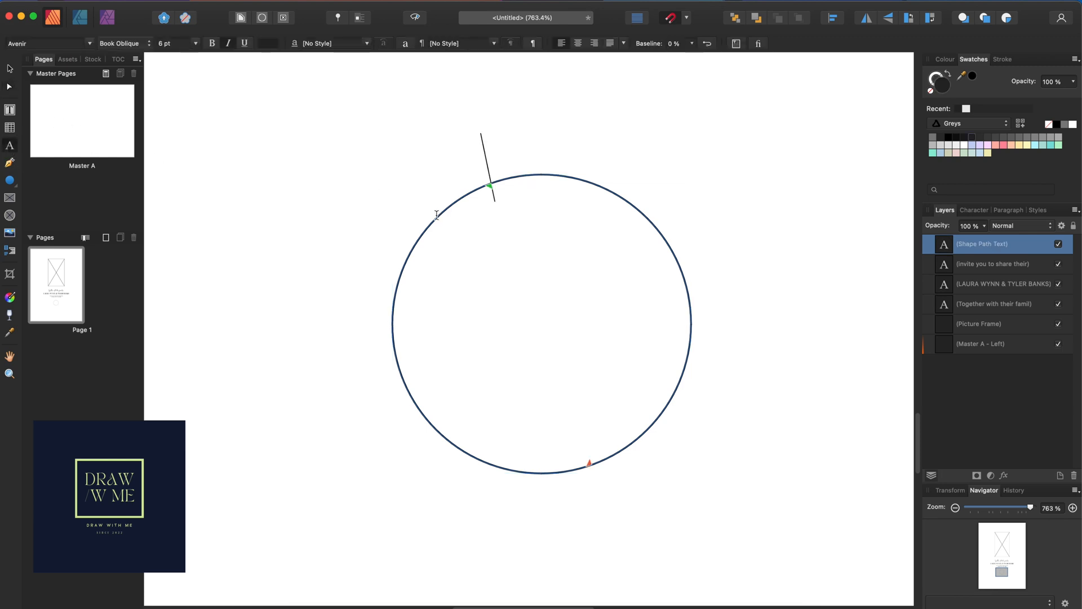
type("JULY")
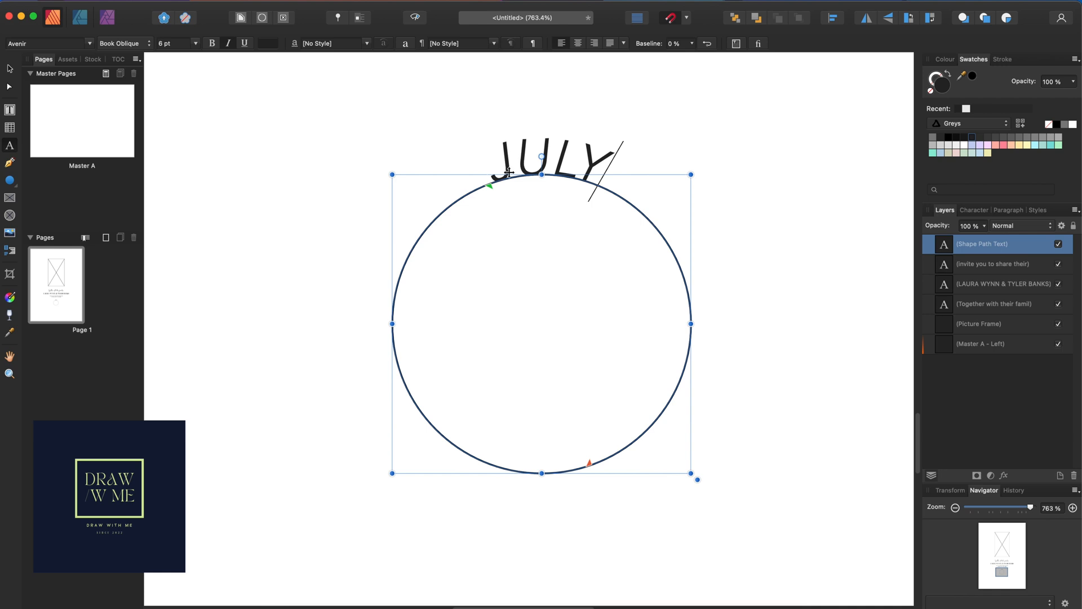
double_click(529, 161)
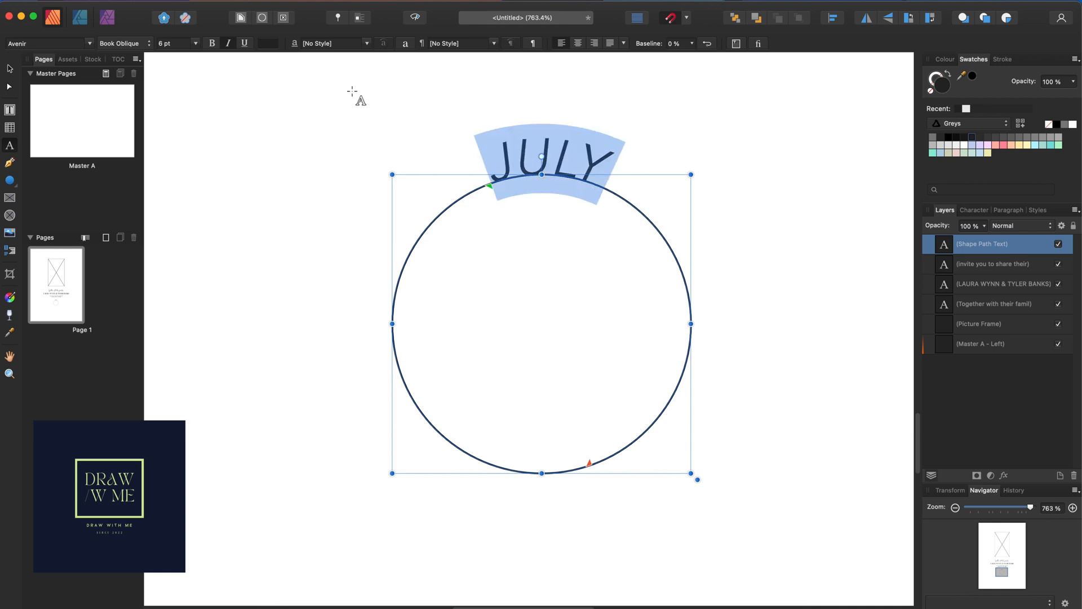
left_click(90, 44)
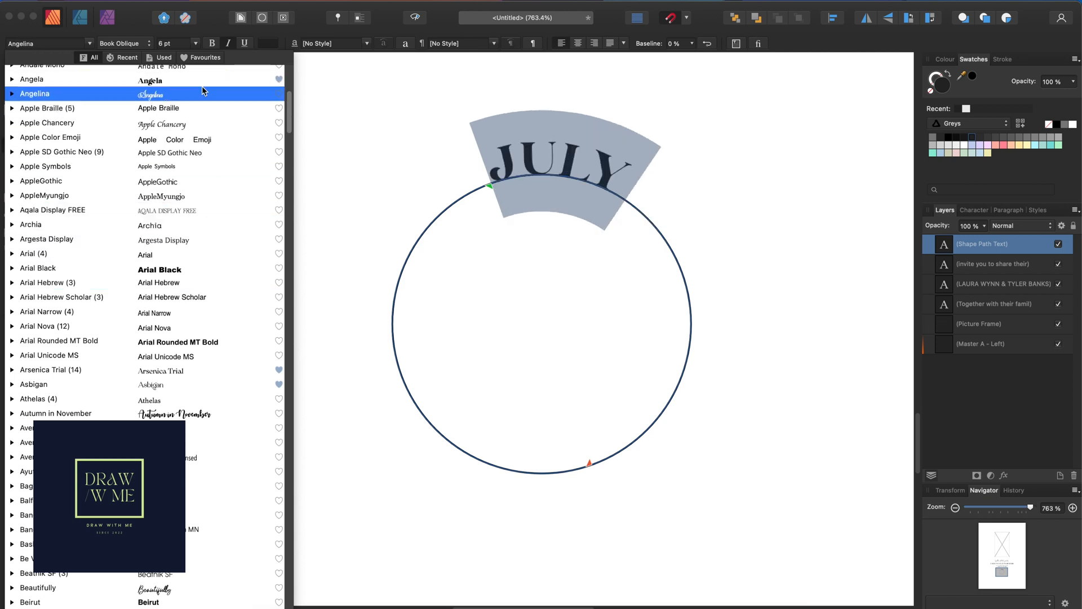
left_click(202, 94)
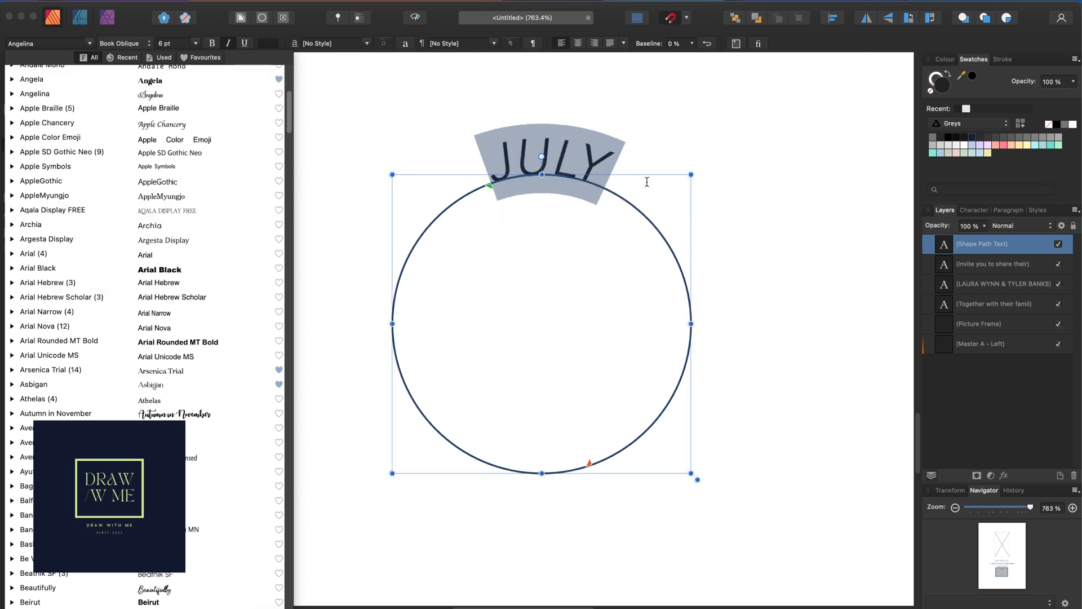
left_click(10, 44)
Replace the circle text with lowercase 'july' and select the whole word
key("Escape")
key("super+a")
type("jyly")
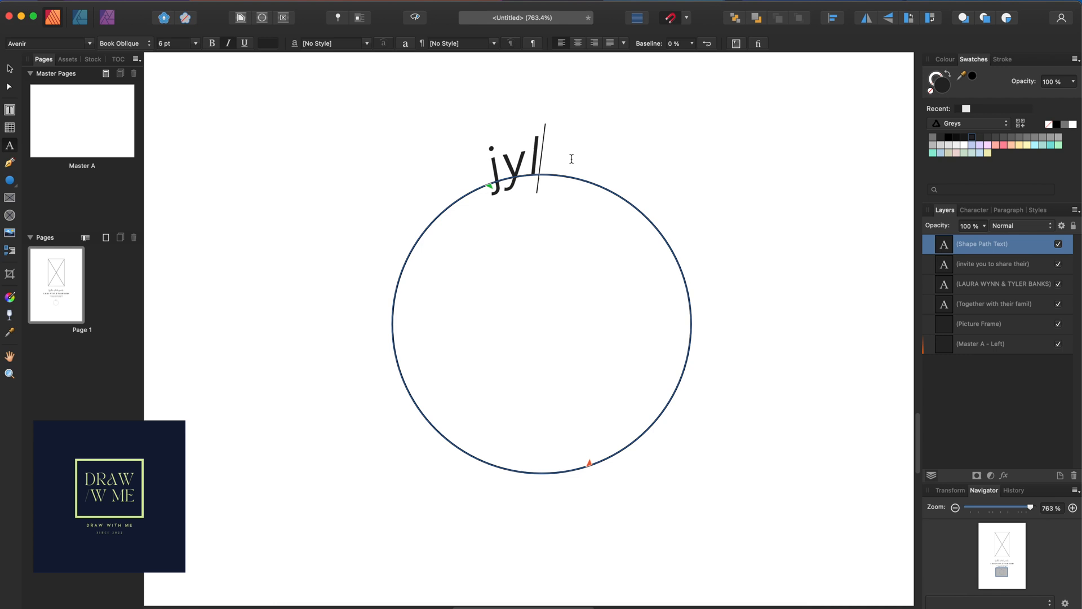
key("BackSpace")
key("BackSpace")
key("BackSpace")
key("BackSpace")
type("uly")
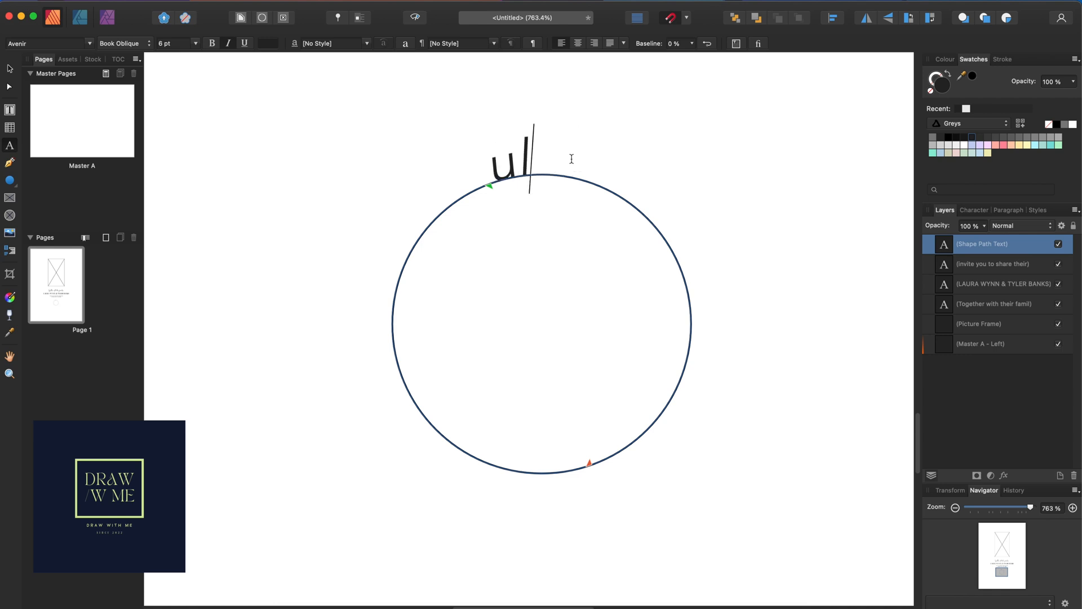
key("Left")
key("Left")
key("Left")
type("j")
key("Escape")
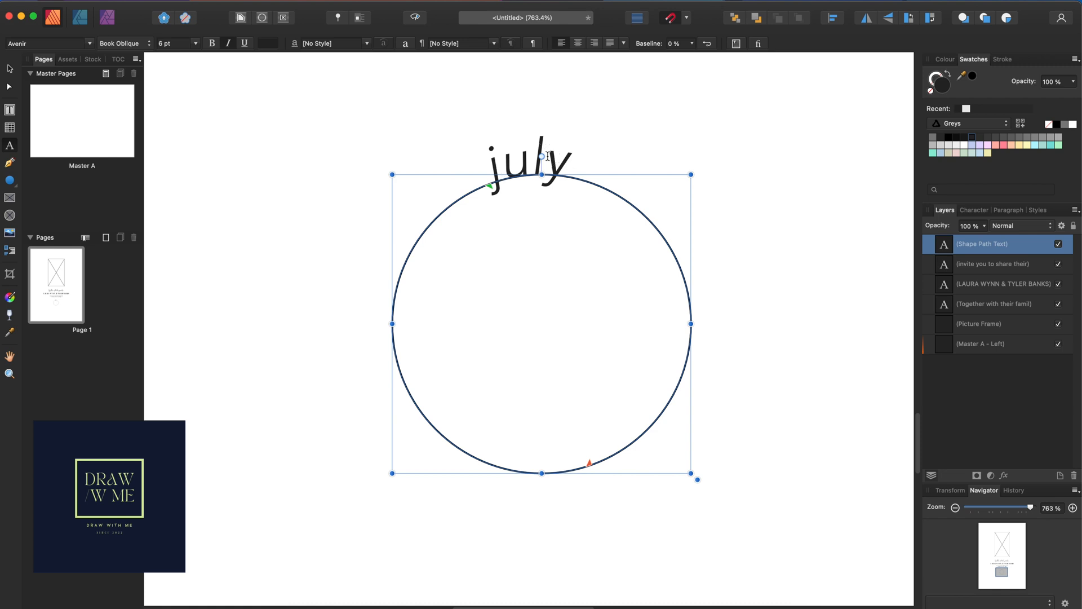
double_click(548, 156)
left_click(90, 44)
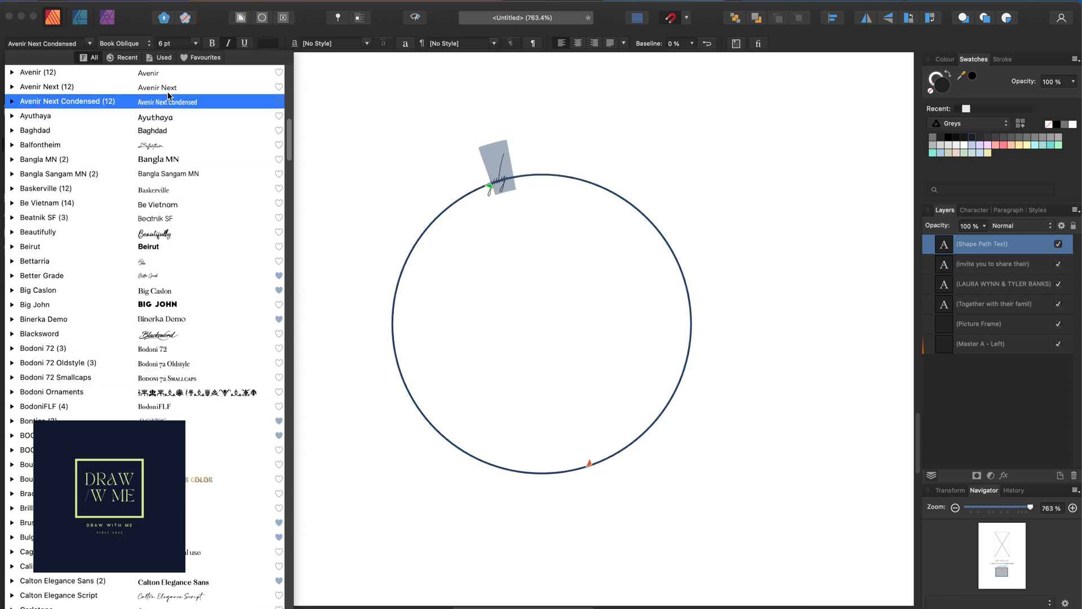
Set july to Calton Elegance Script at 11 pt and centre it over the circle's top
scroll(190, 338, "down", 2)
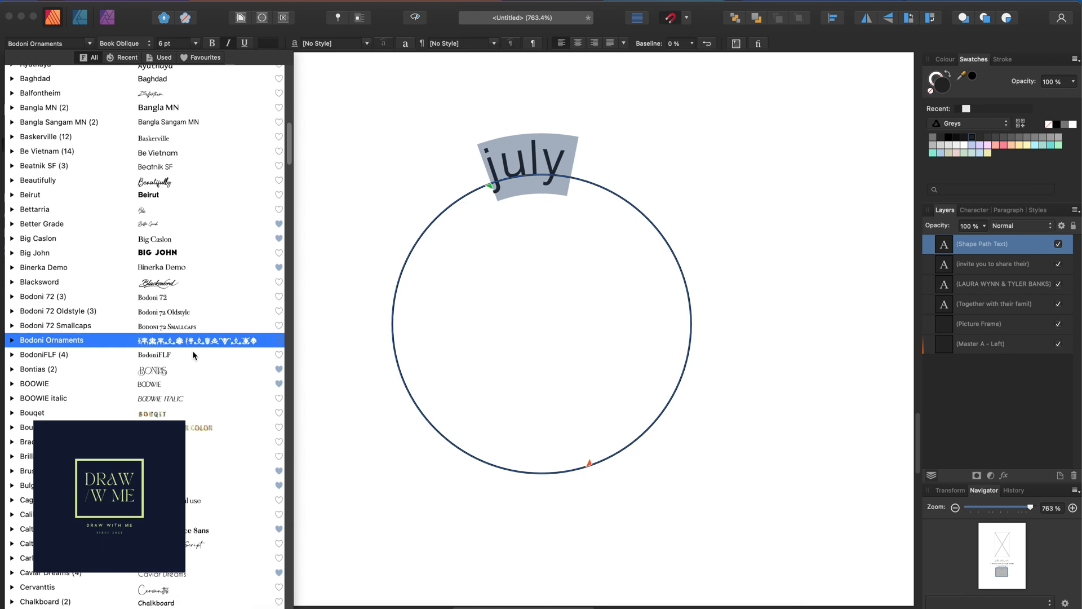
left_click(192, 533)
left_click(194, 544)
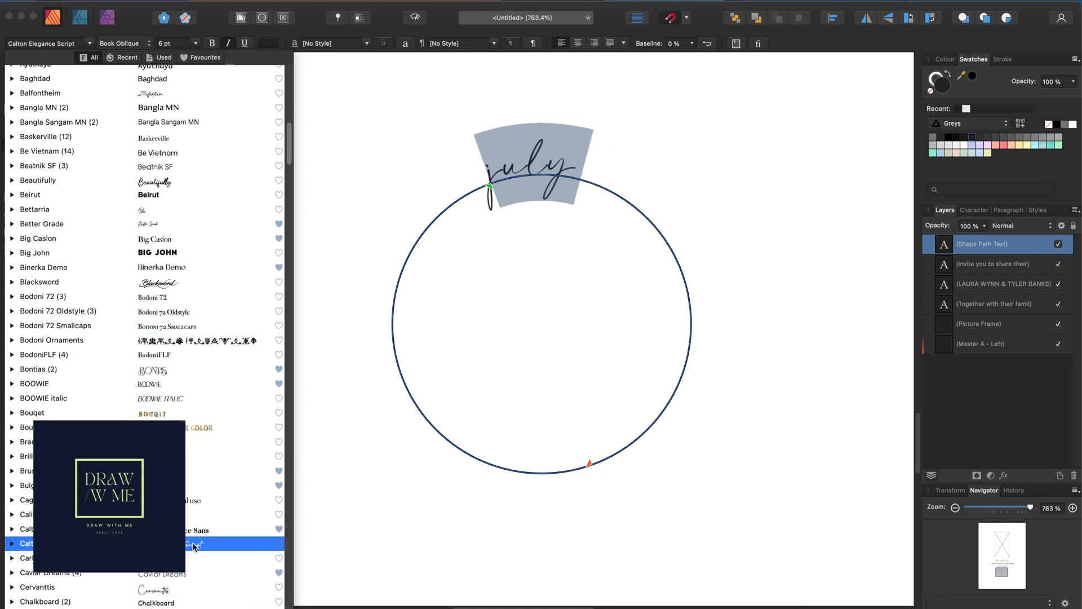
key("Escape")
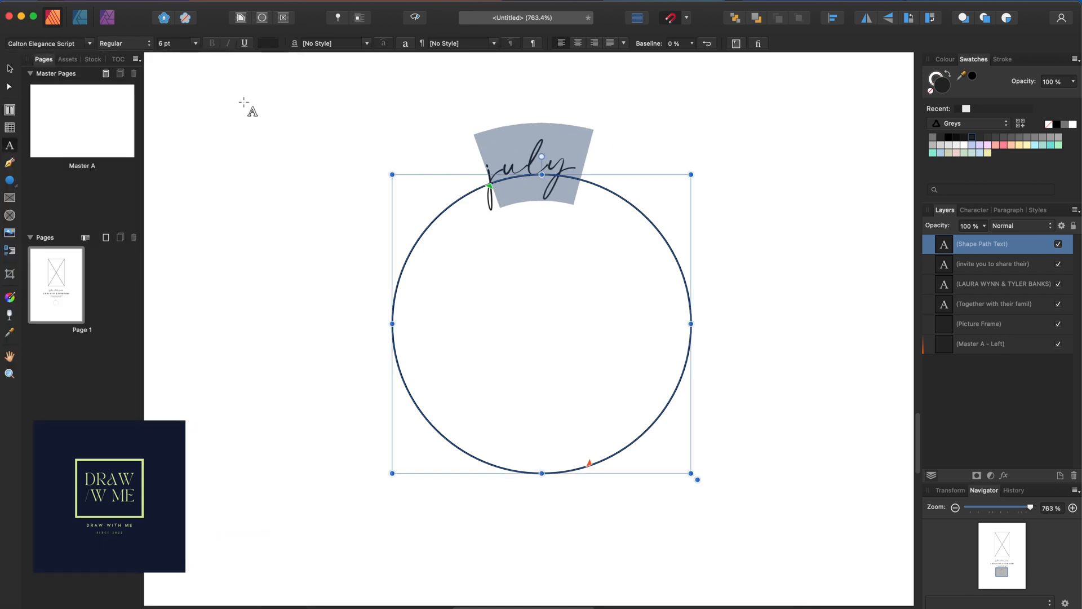
left_click(195, 43)
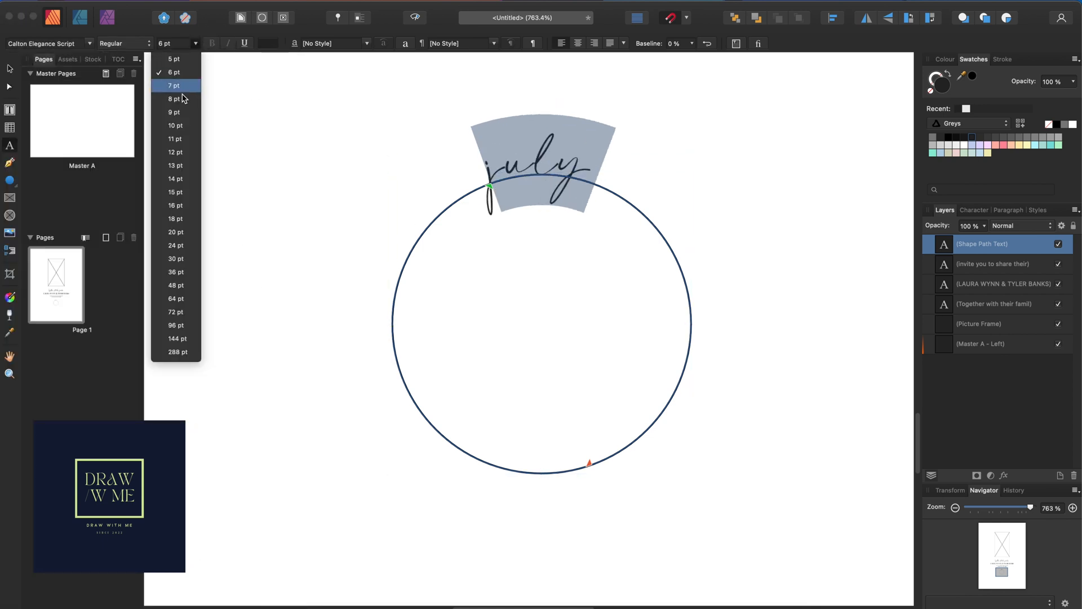
left_click(162, 139)
left_click_drag(490, 186, 474, 192)
left_click(650, 186)
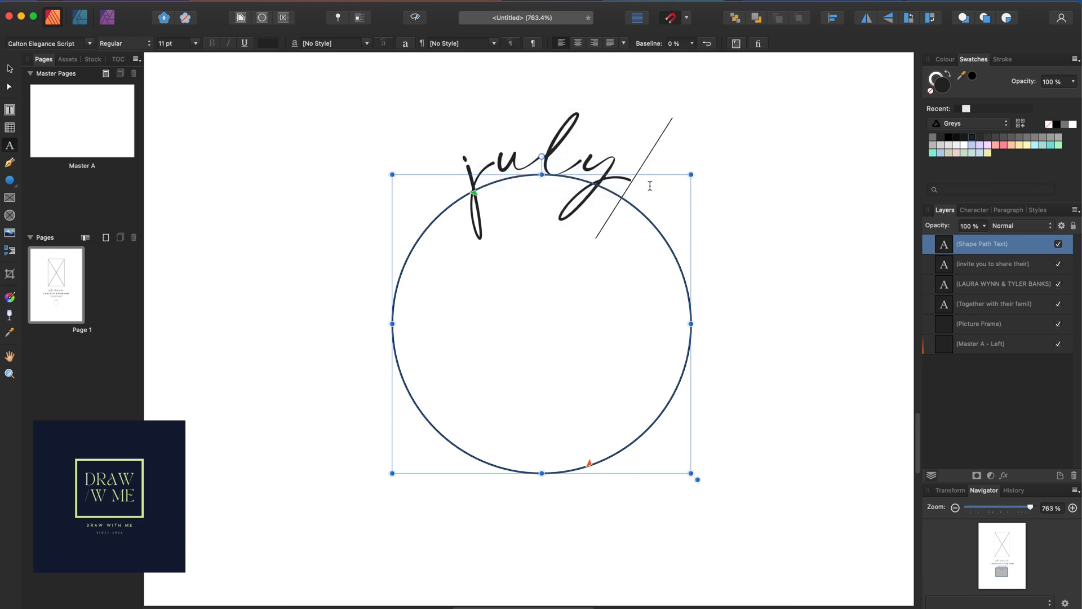
key("Escape")
left_click(747, 276)
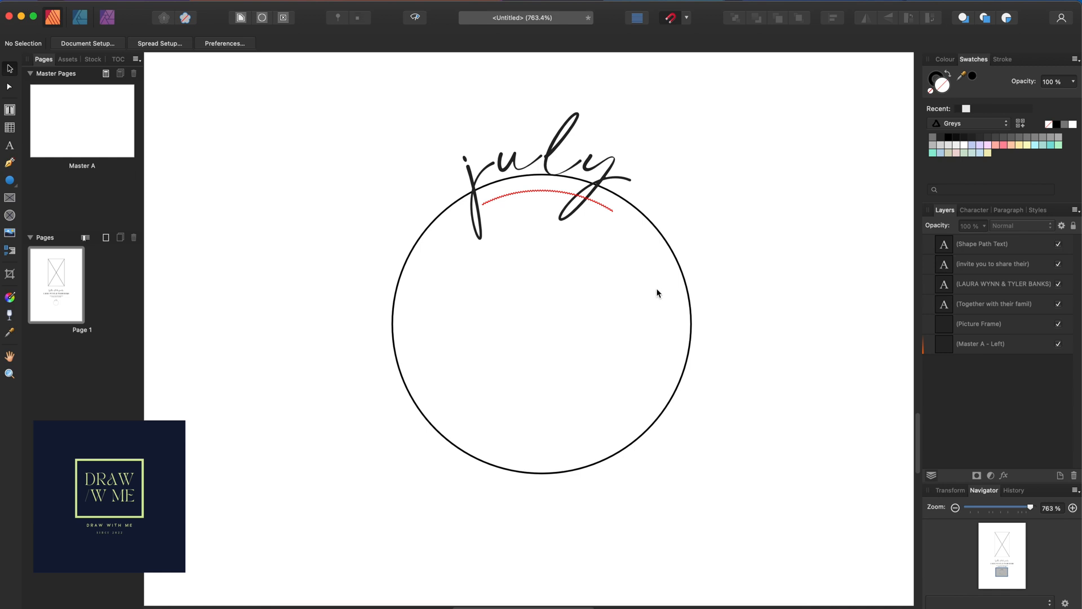
Select the curved july text and duplicate it with Cmd+J
left_click(582, 185)
left_click(10, 148)
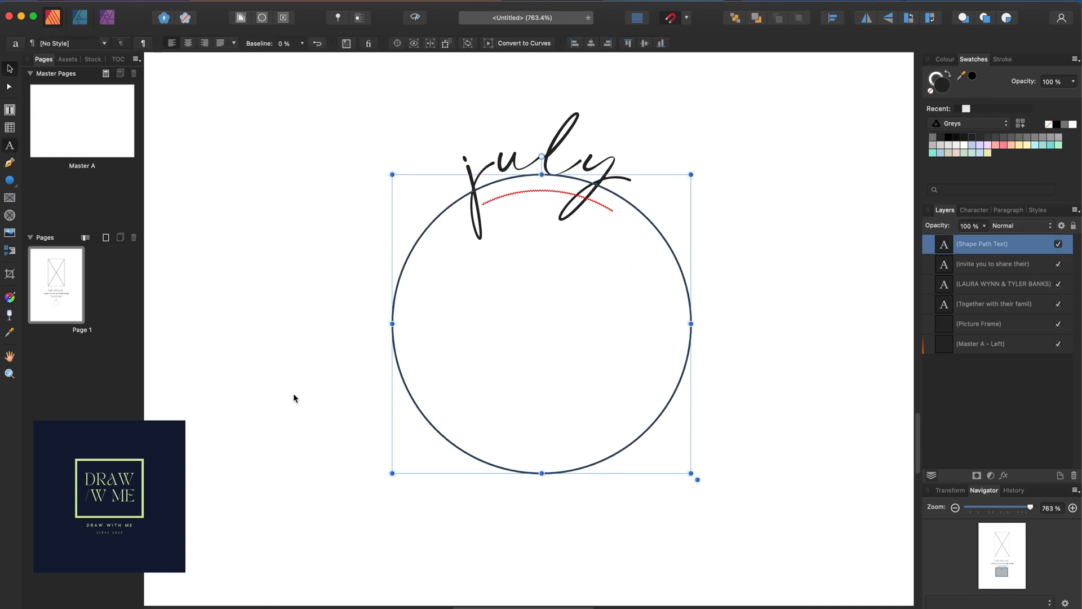
left_click(9, 68)
key("t")
key("Escape")
left_click(833, 253)
left_click(671, 250)
key("super+j")
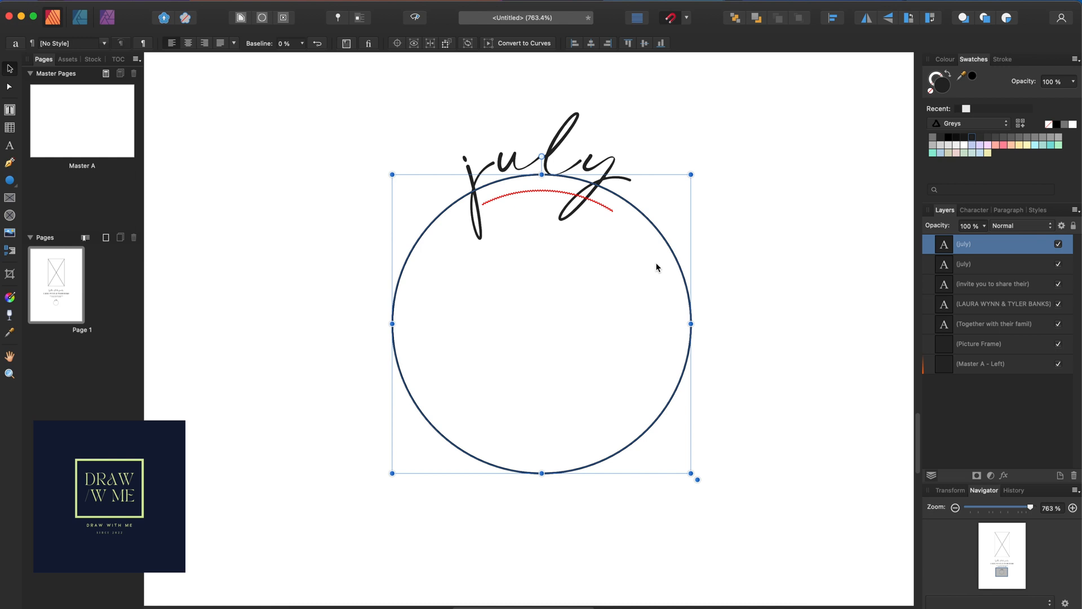
Convert the duplicate to curves and move the editable july copy off to the right
left_click(988, 270)
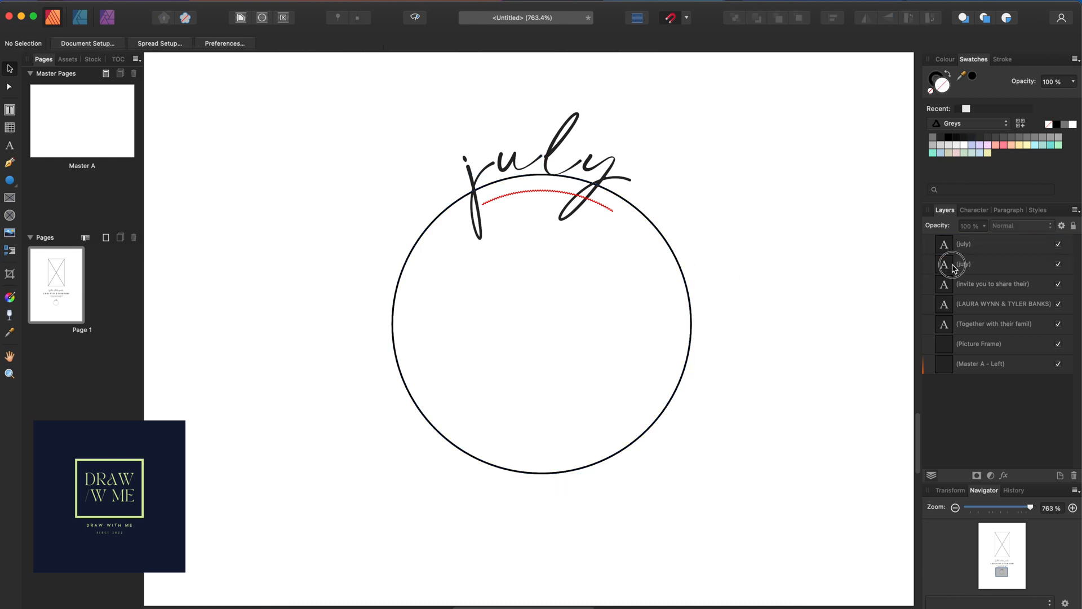
right_click(684, 278)
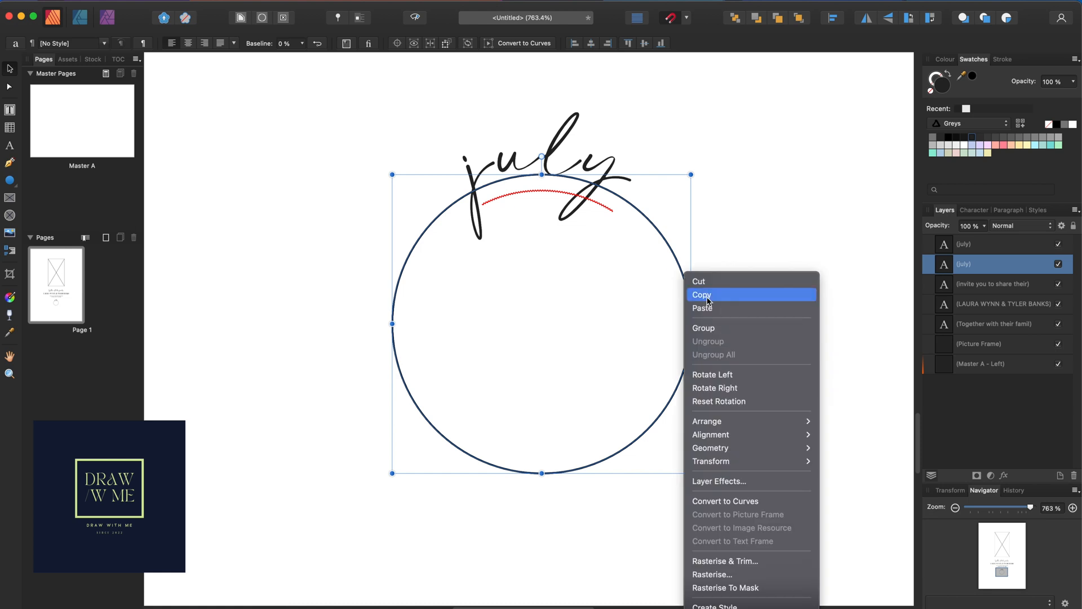
left_click(736, 500)
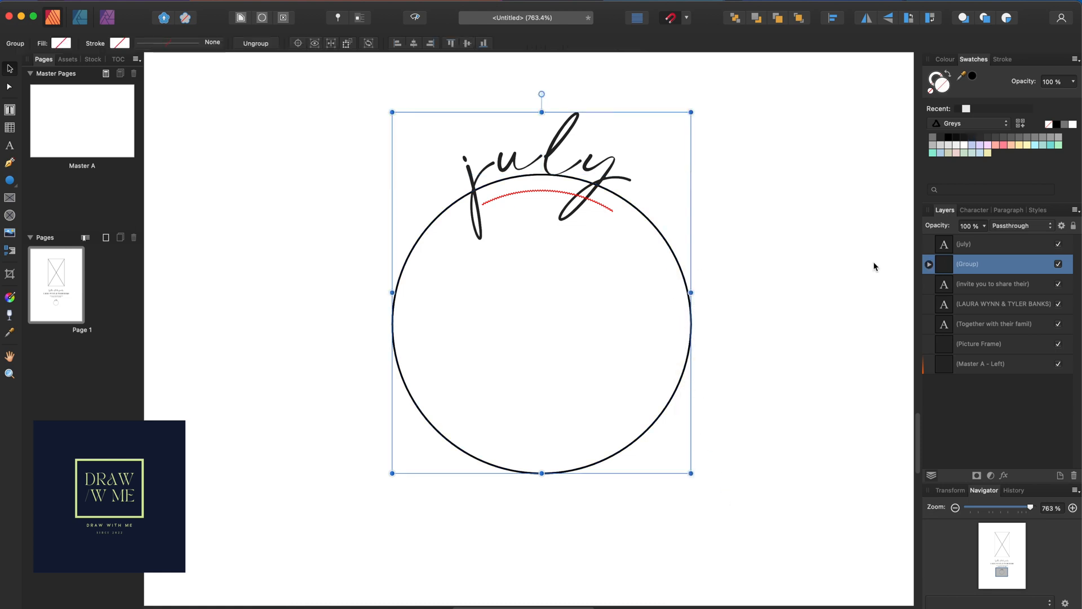
left_click(929, 264)
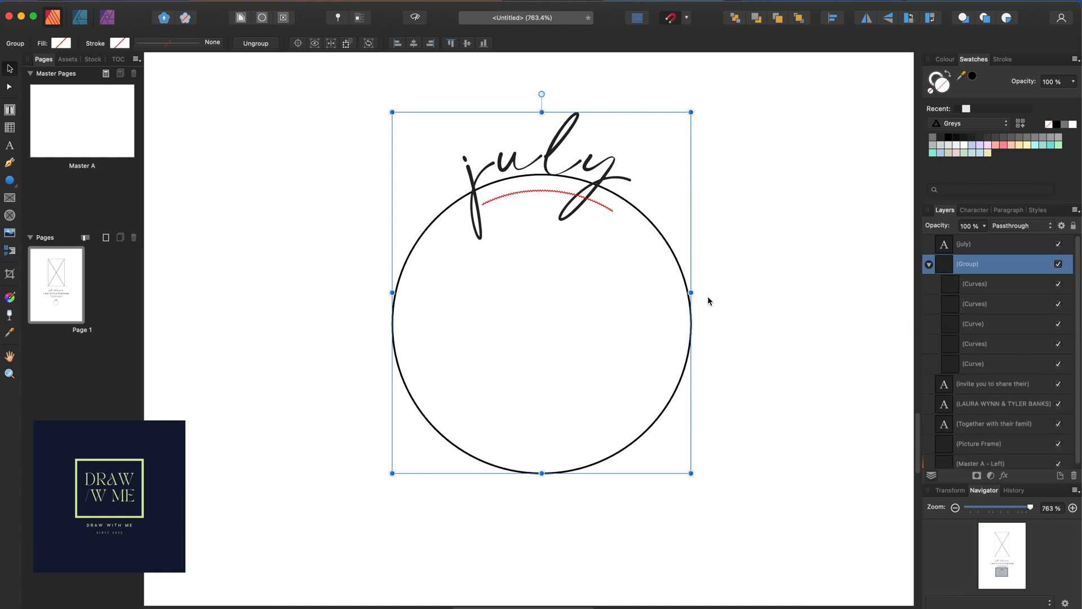
left_click(689, 325)
left_click_drag(664, 317, 777, 322)
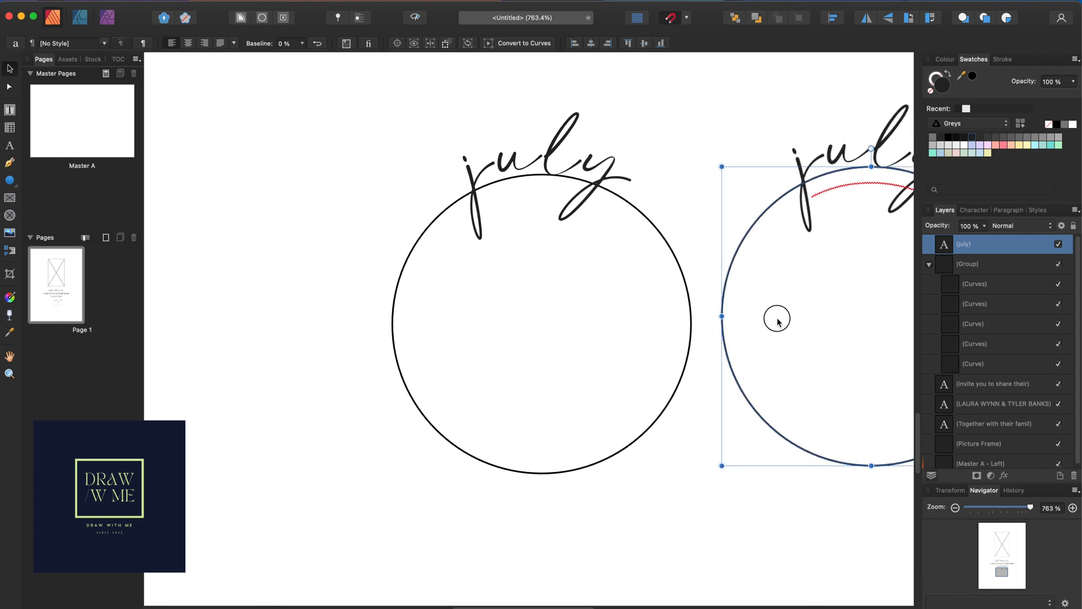
Delete the extra ring from the outlined july group and move the editable july back over it
left_click(683, 315)
left_click(691, 316)
left_click(692, 319)
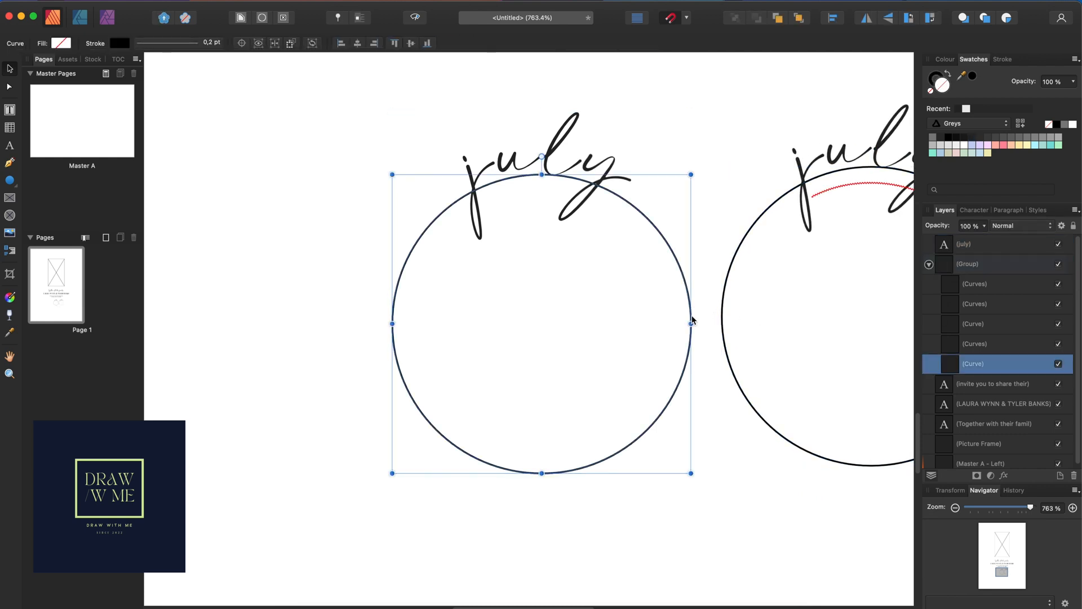
key("Delete")
left_click_drag(727, 289, 396, 292)
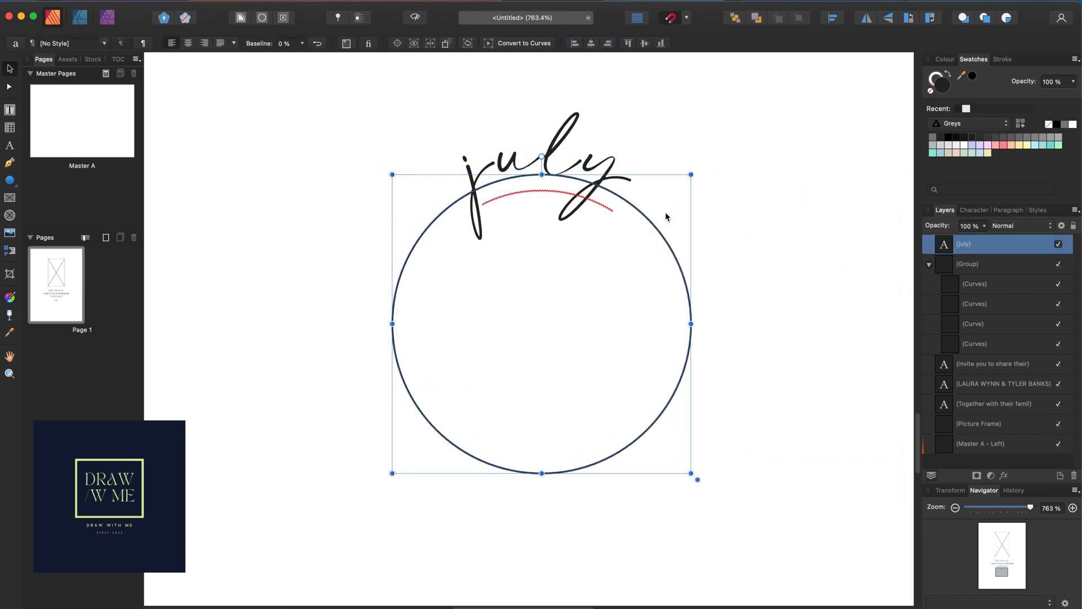
Adjust the text path's start and end points, then clear the july text from the circle
key("t")
double_click(607, 178)
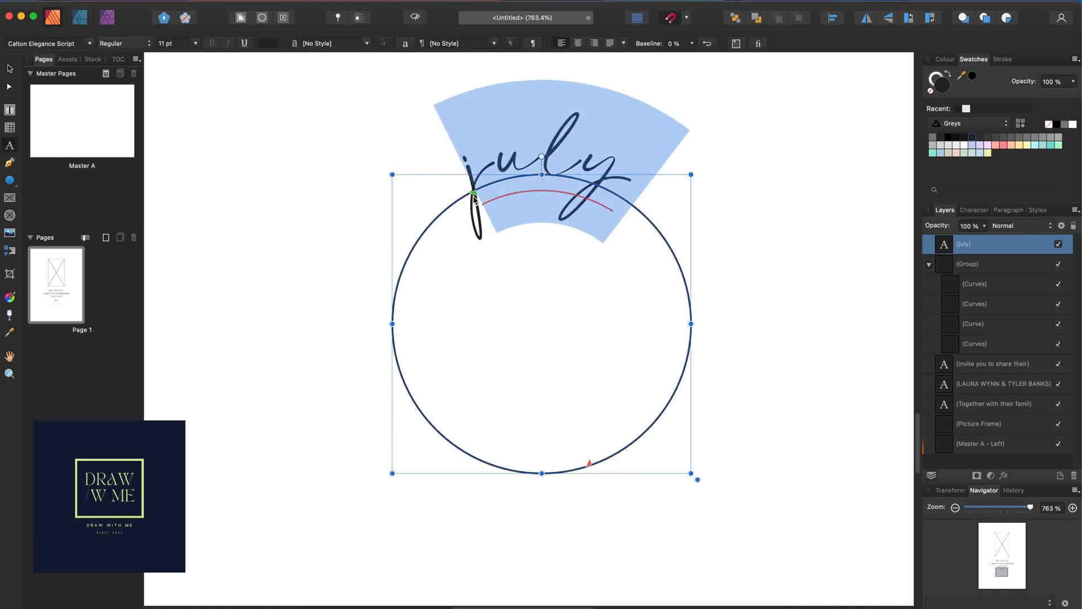
left_click_drag(476, 197, 439, 431)
left_click_drag(584, 466, 573, 419)
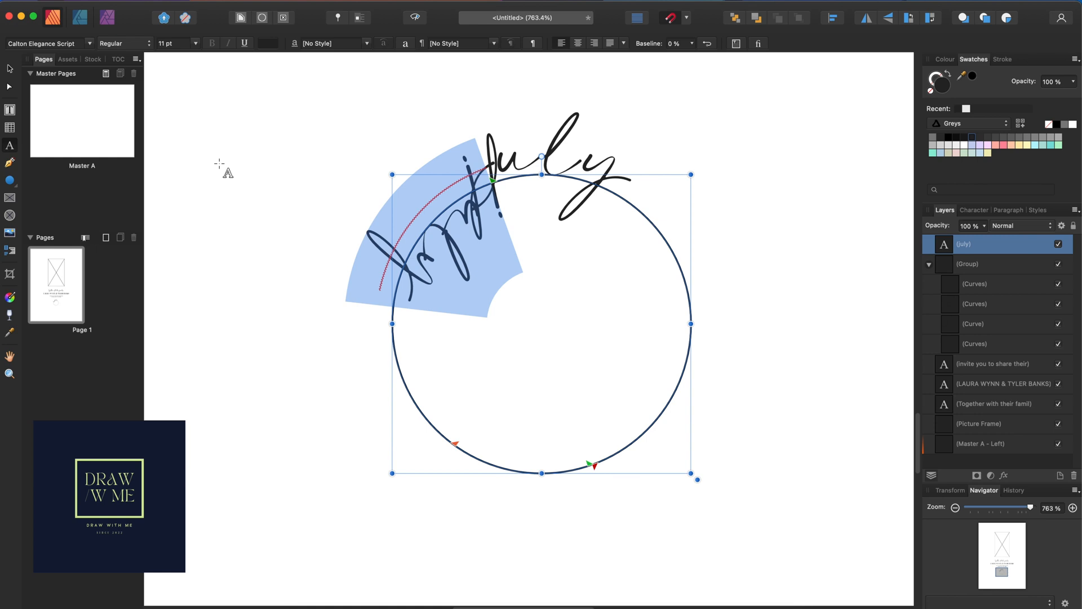
key("super+z")
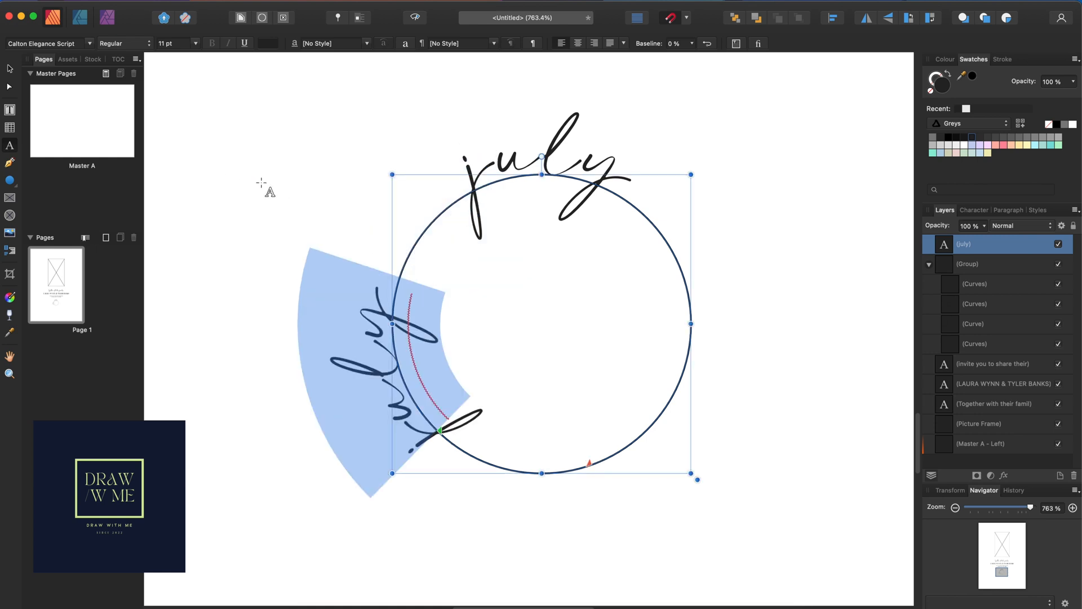
key("BackSpace")
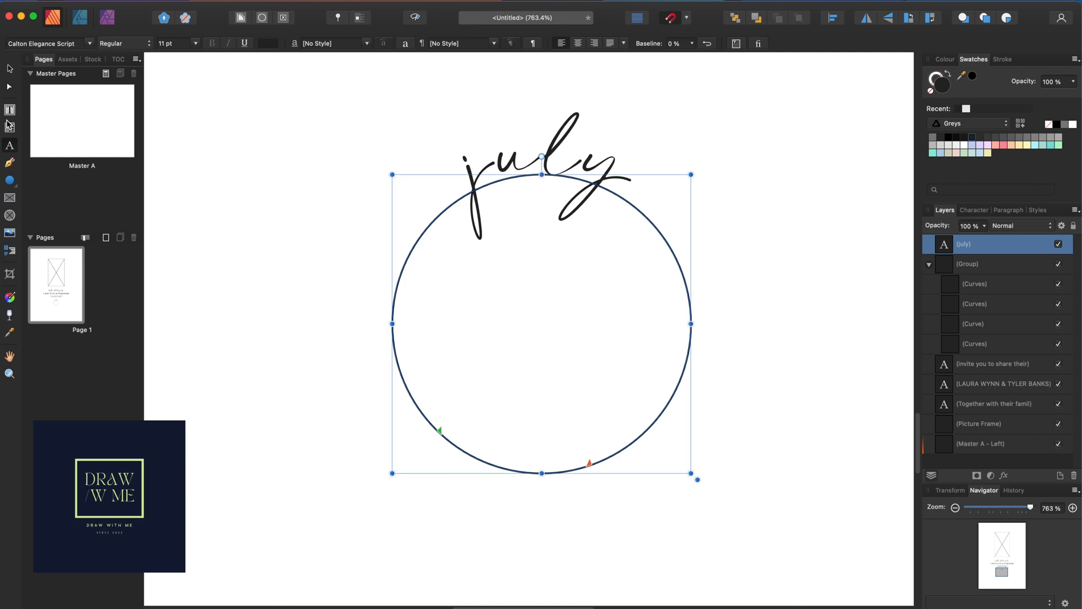
left_click(11, 146)
Draw a new circle and resize it to match the outline beneath july
left_click(10, 180)
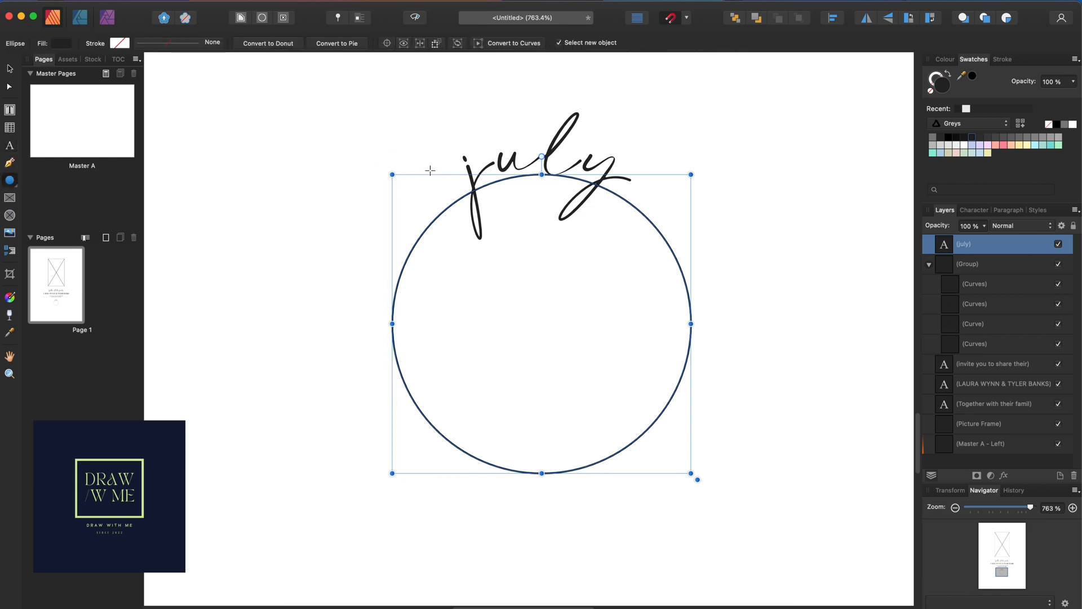
left_click(408, 164)
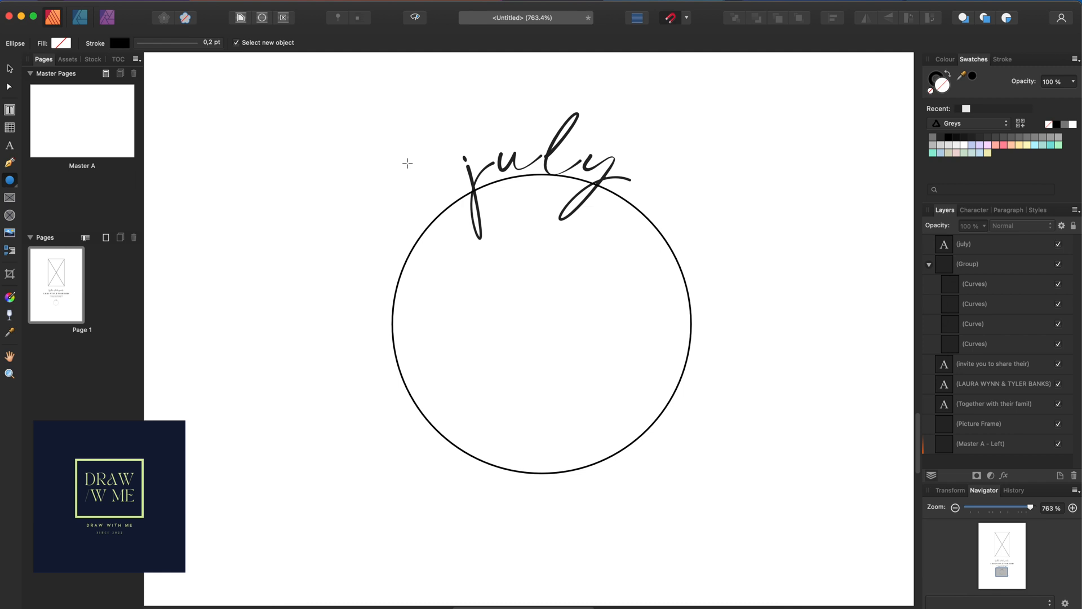
left_click_drag(387, 151, 672, 436)
left_click(10, 68)
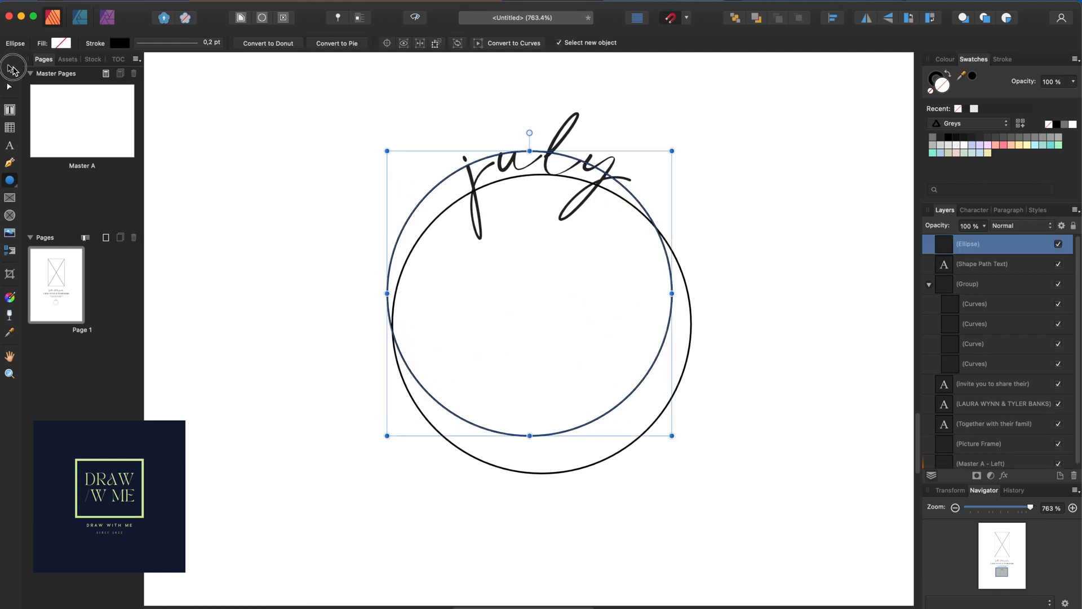
left_click_drag(609, 402, 622, 424)
left_click_drag(399, 460, 393, 466)
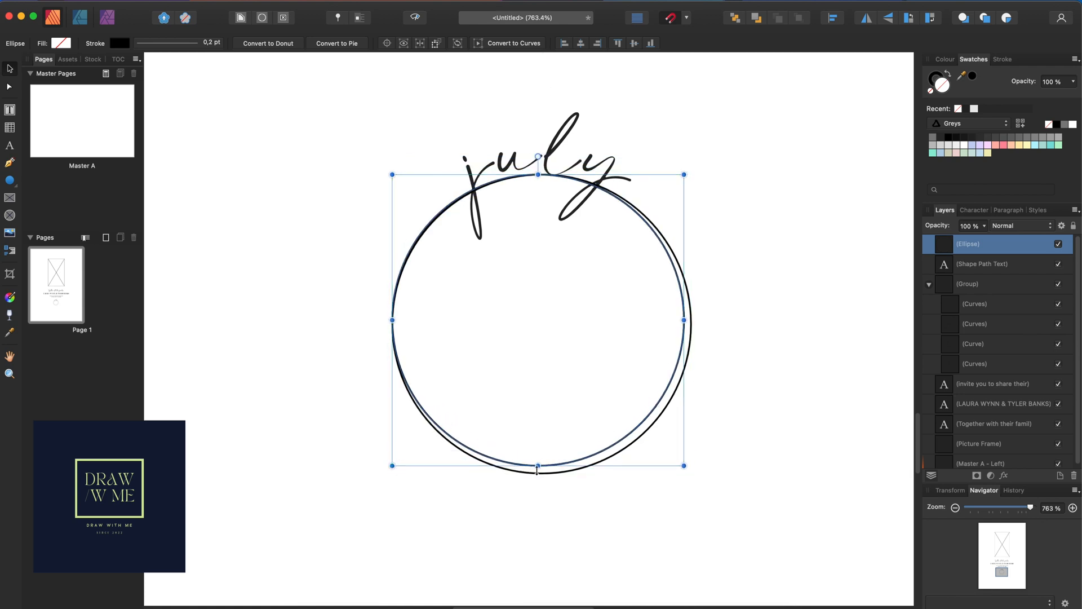
left_click_drag(538, 466, 538, 473)
left_click_drag(681, 326, 692, 327)
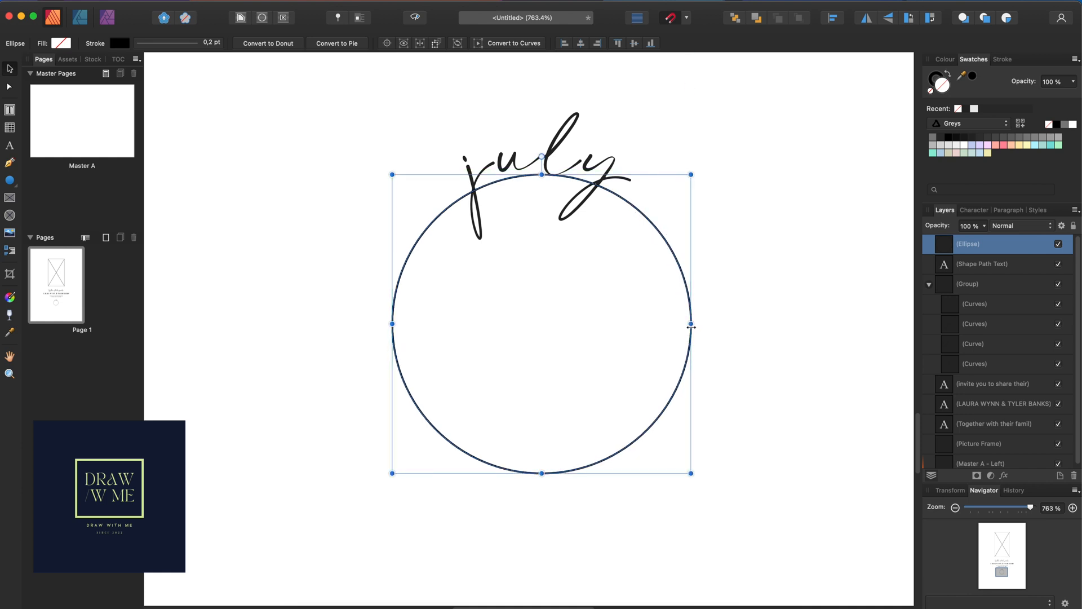
Delete the old path-text circle and select the remaining new circle
left_click(968, 271)
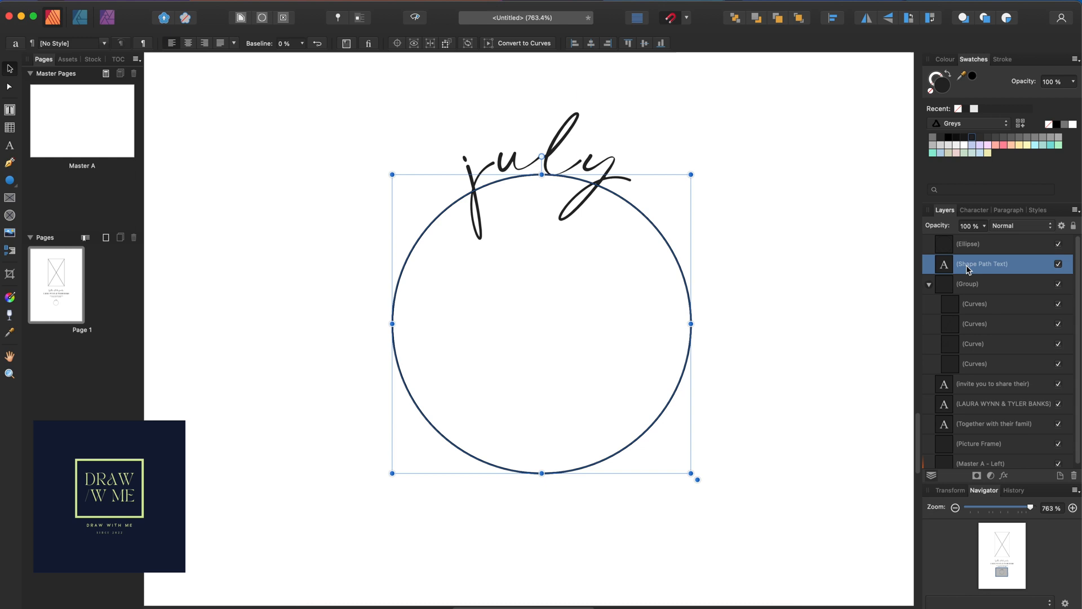
key("Delete")
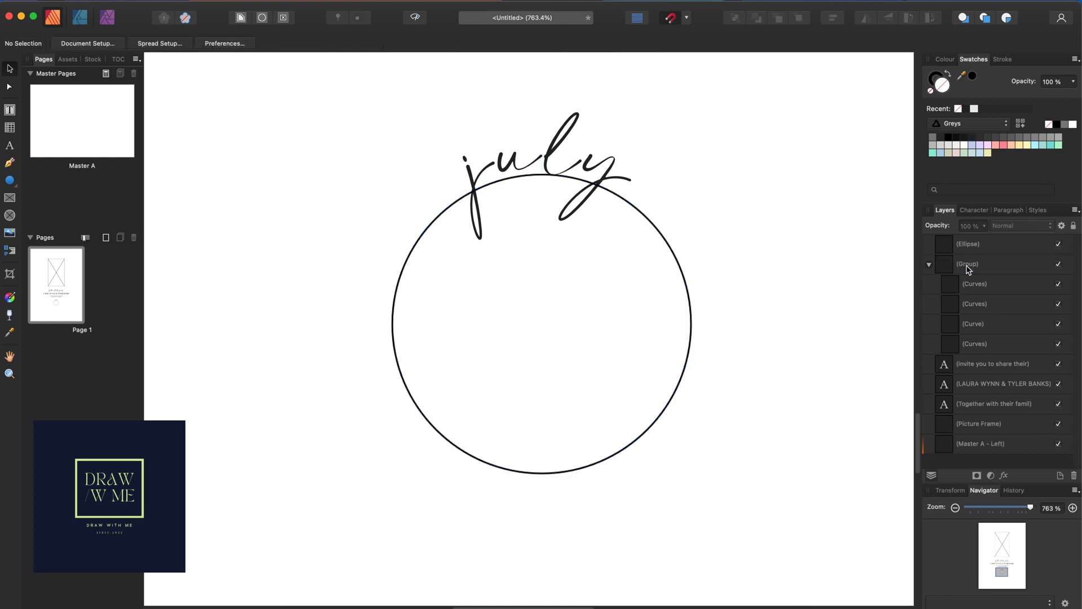
left_click(656, 424)
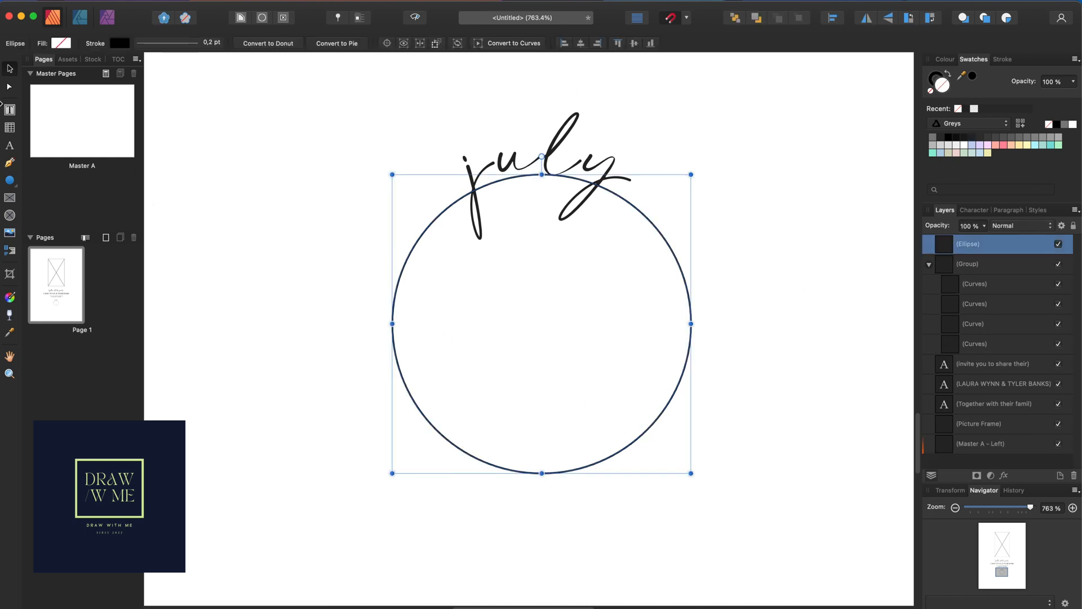
left_click(10, 145)
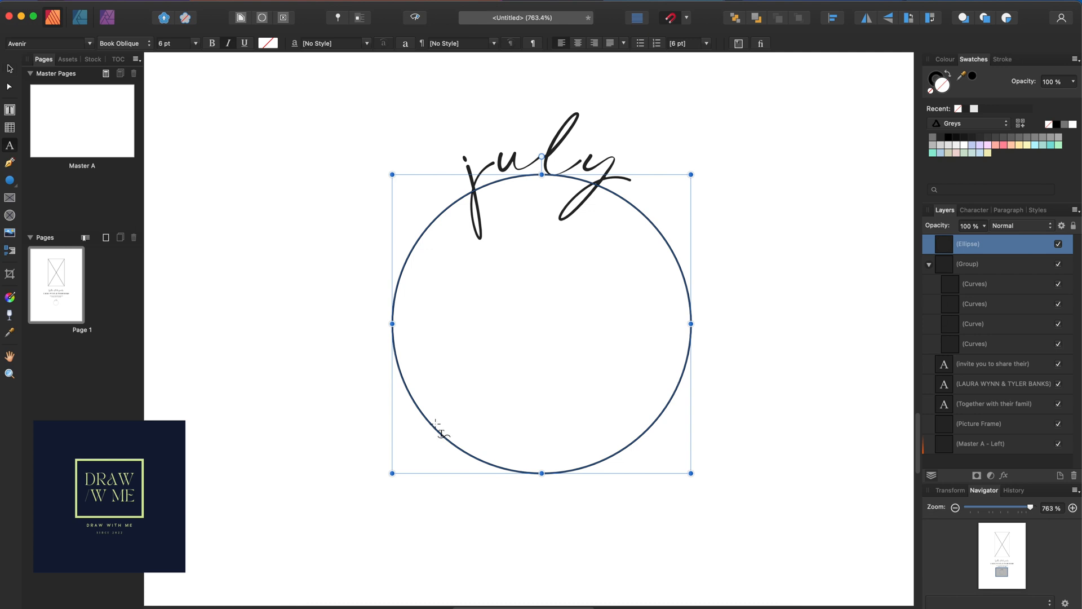
Type 2022 on the circle path and flip it to run along the circle's bottom
left_click(459, 443)
left_click_drag(468, 437, 516, 332)
left_click_drag(630, 208, 411, 397)
type("202")
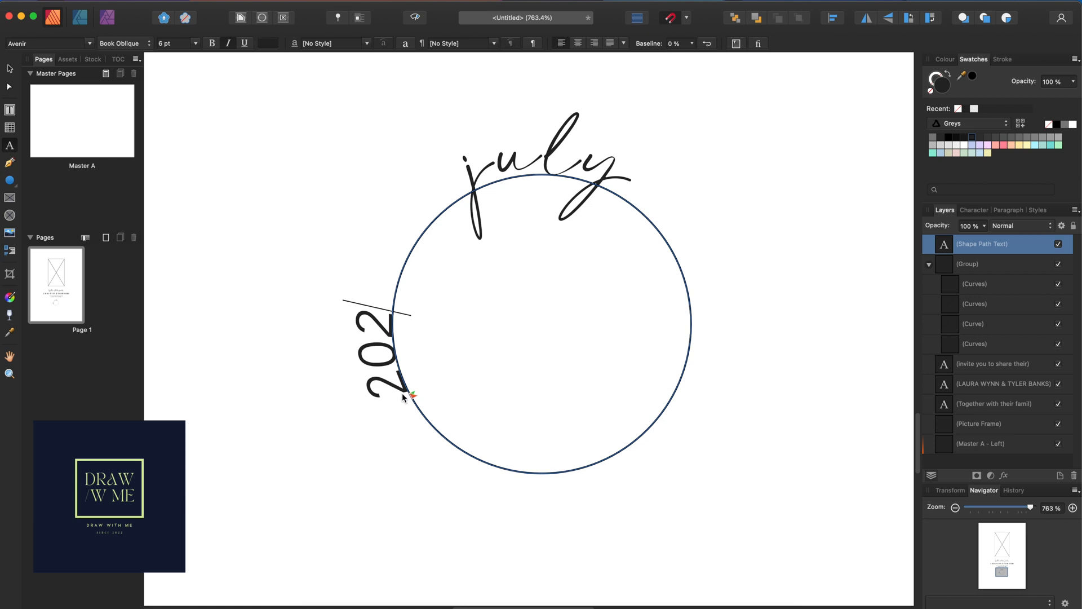
type("2")
double_click(385, 378)
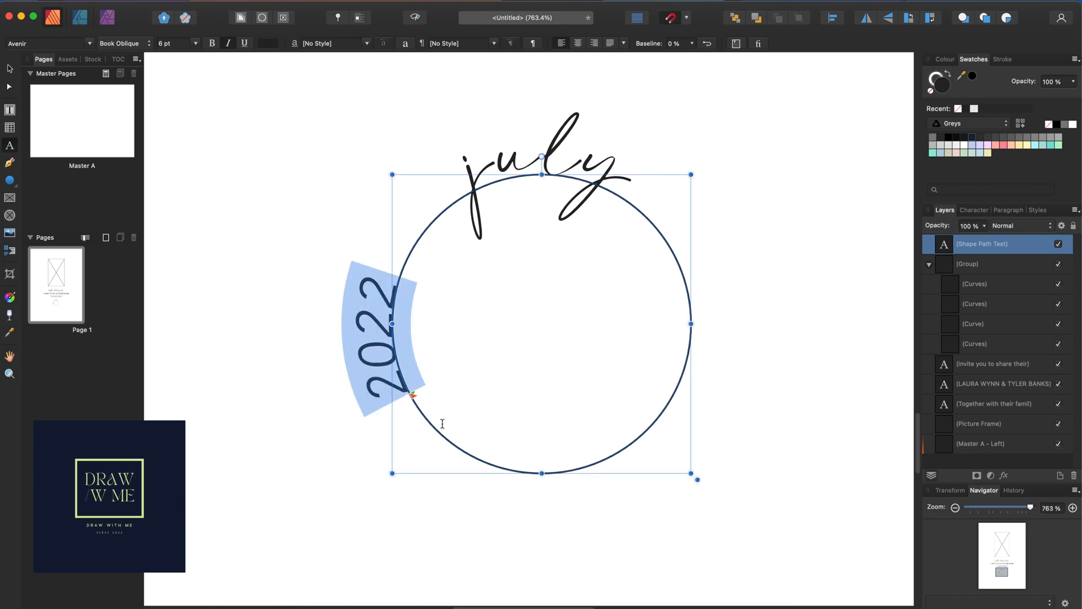
left_click_drag(412, 401, 430, 372)
left_click_drag(450, 451, 483, 463)
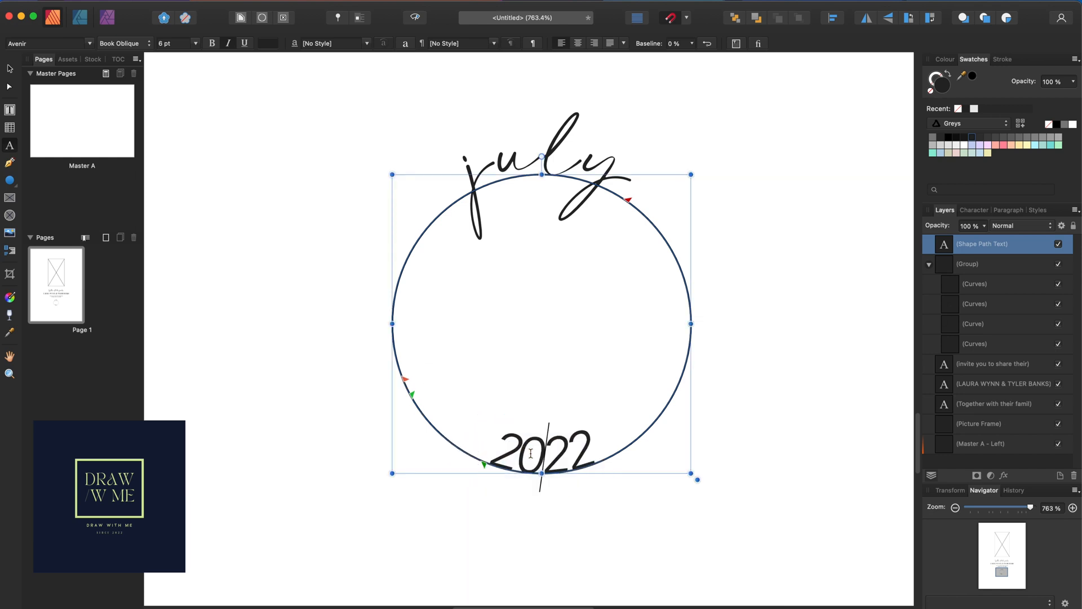
left_click(89, 43)
left_click(118, 57)
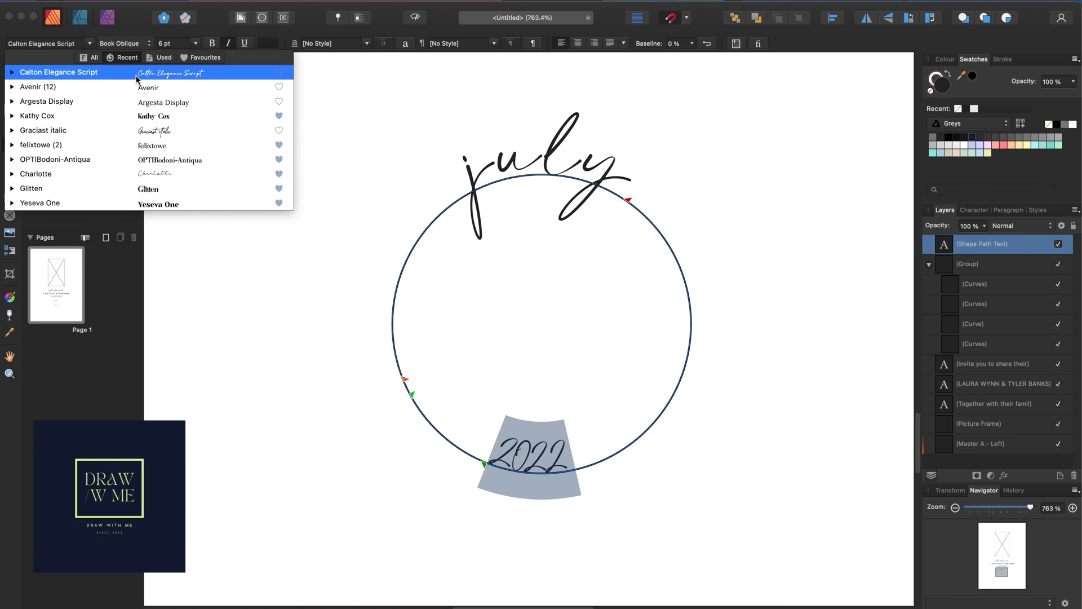
Set 2022 to Calton Elegance Script at 11 pt and centre it along the circle's bottom
left_click(137, 78)
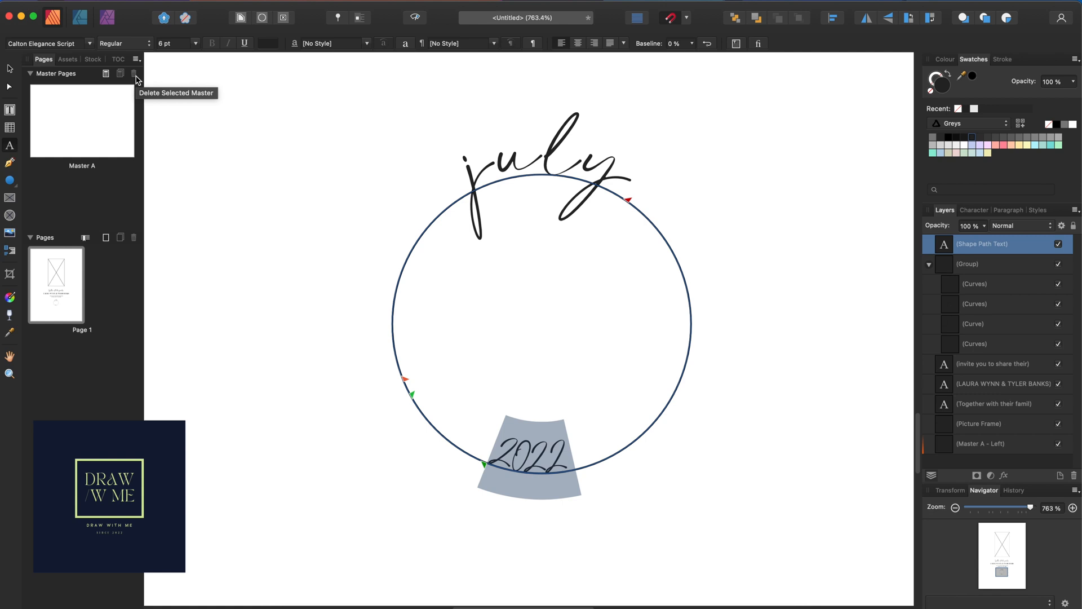
left_click(11, 68)
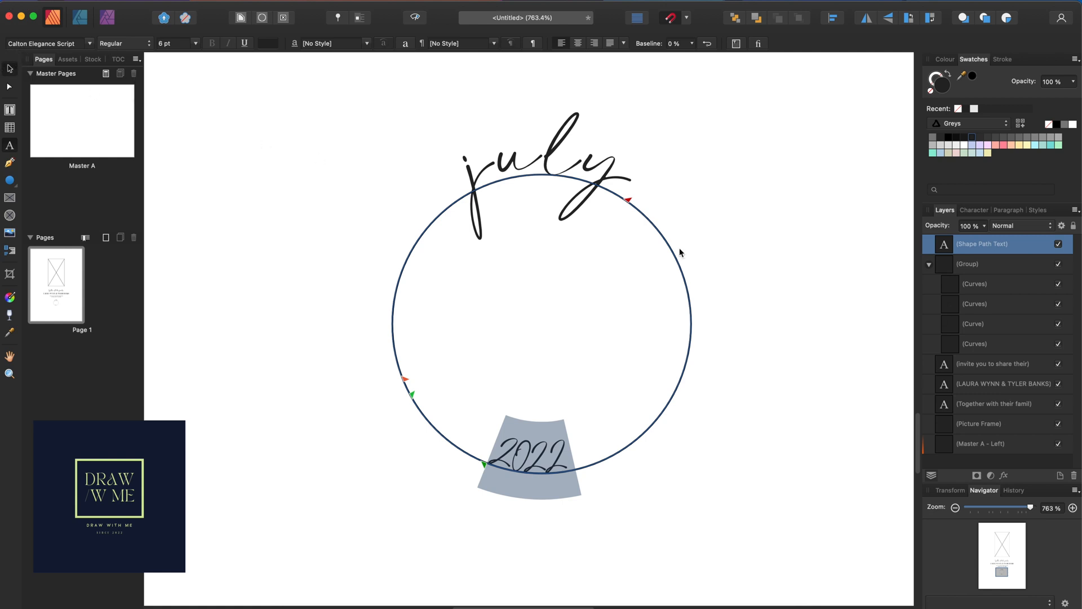
left_click(657, 333)
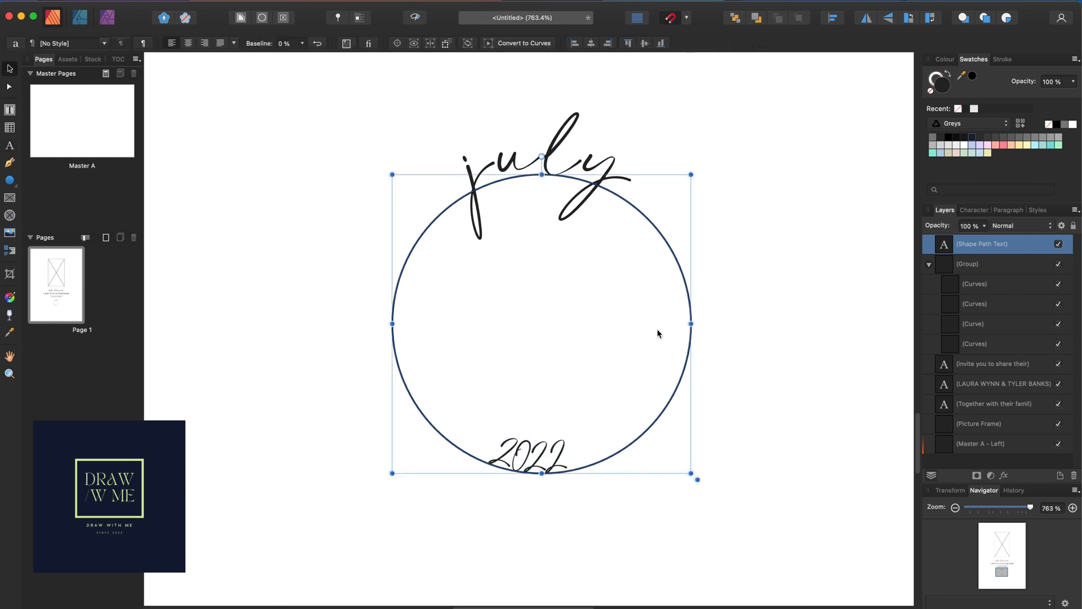
double_click(555, 459)
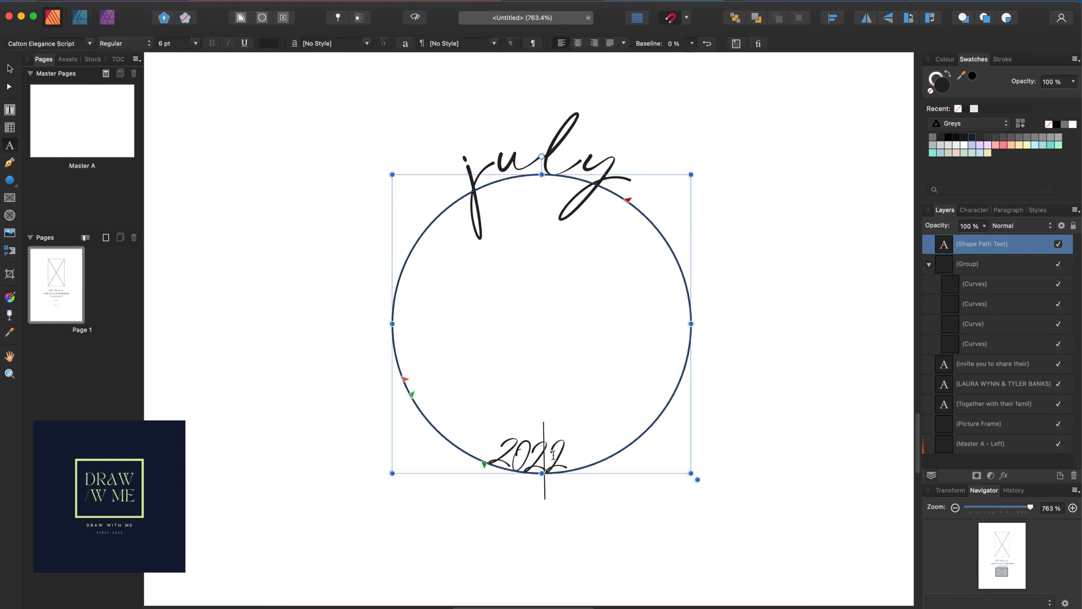
left_click(195, 44)
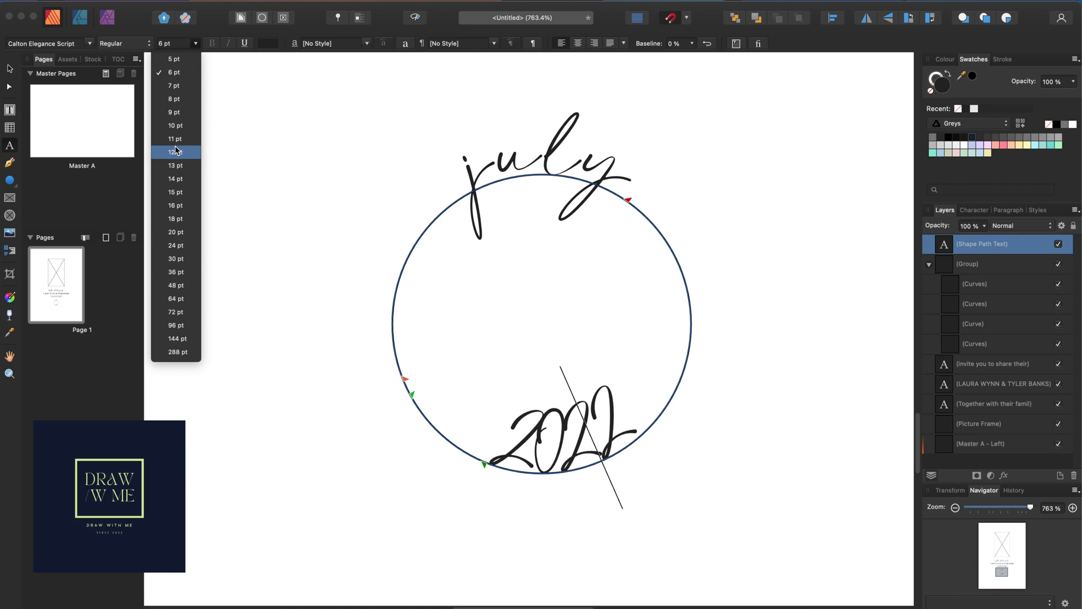
left_click(174, 139)
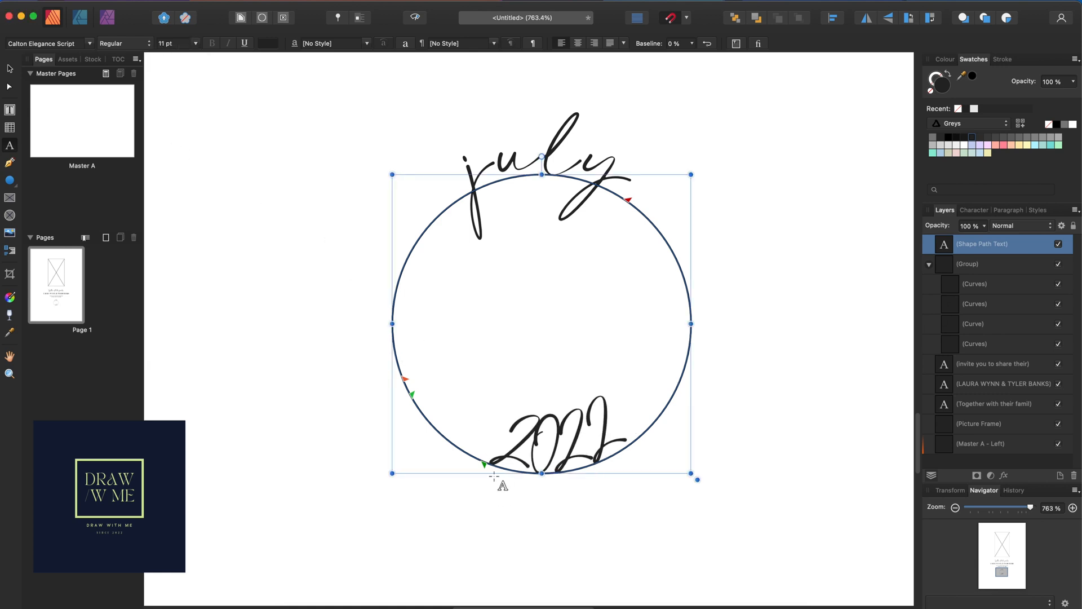
left_click_drag(485, 465, 454, 458)
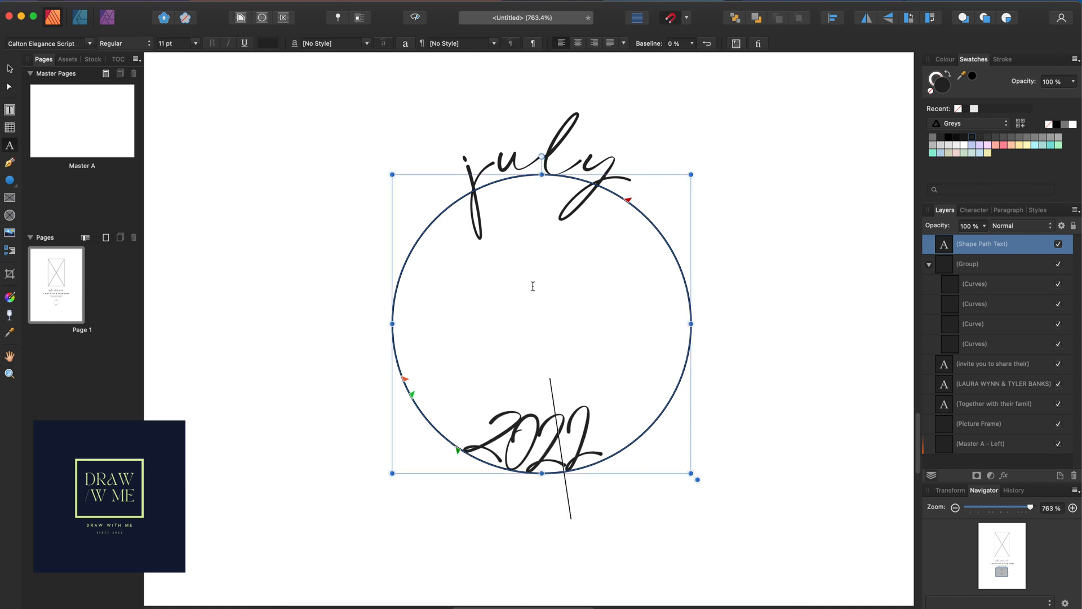
left_click(9, 70)
Convert the 2022 path text to curves and delete the circle ring from its group
right_click(635, 208)
left_click(680, 434)
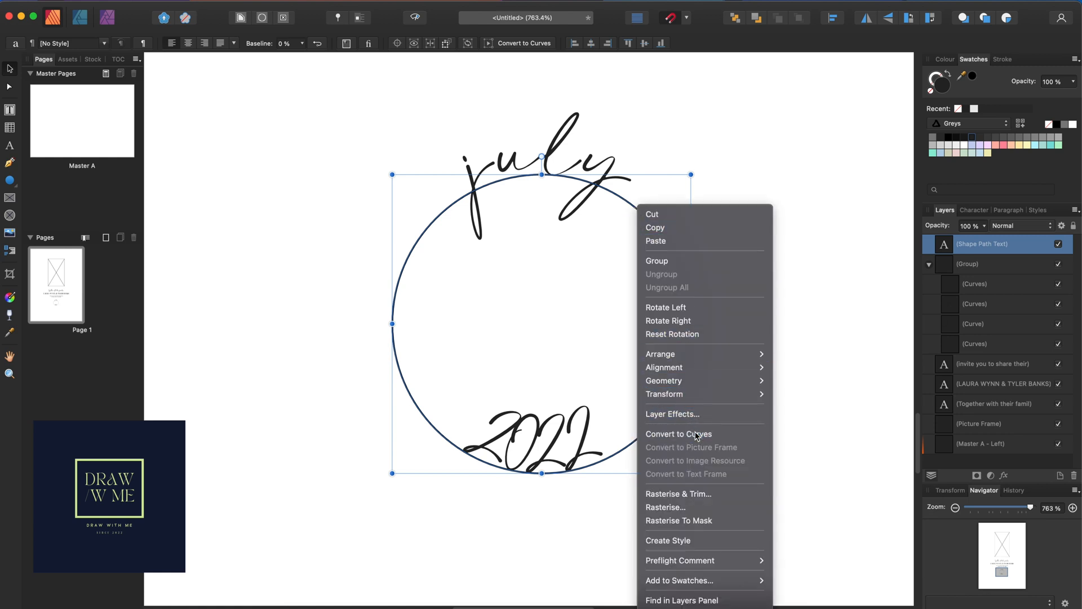
double_click(680, 271)
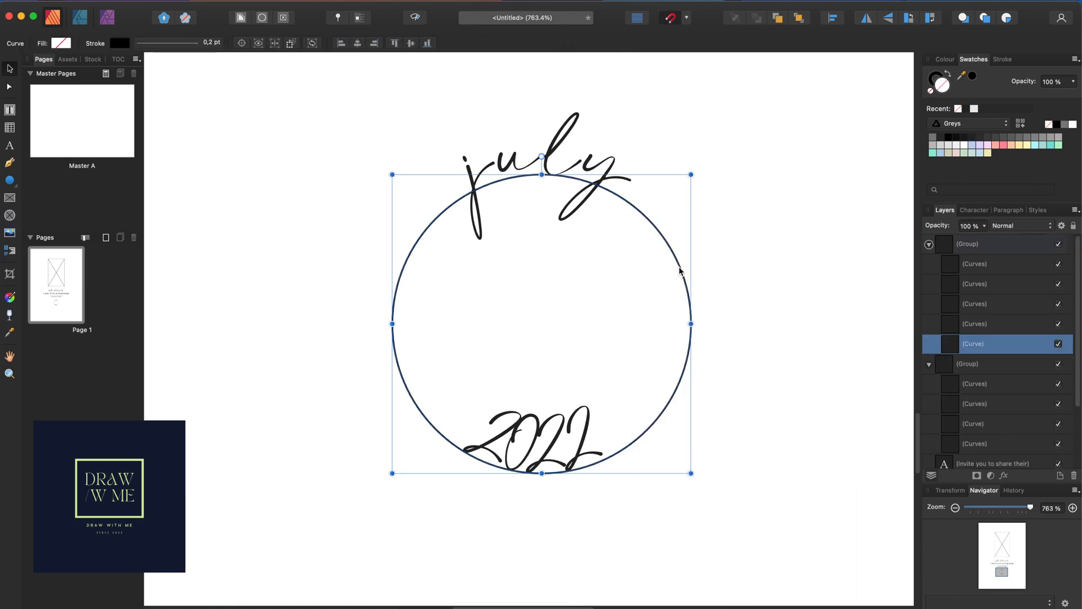
key("Delete")
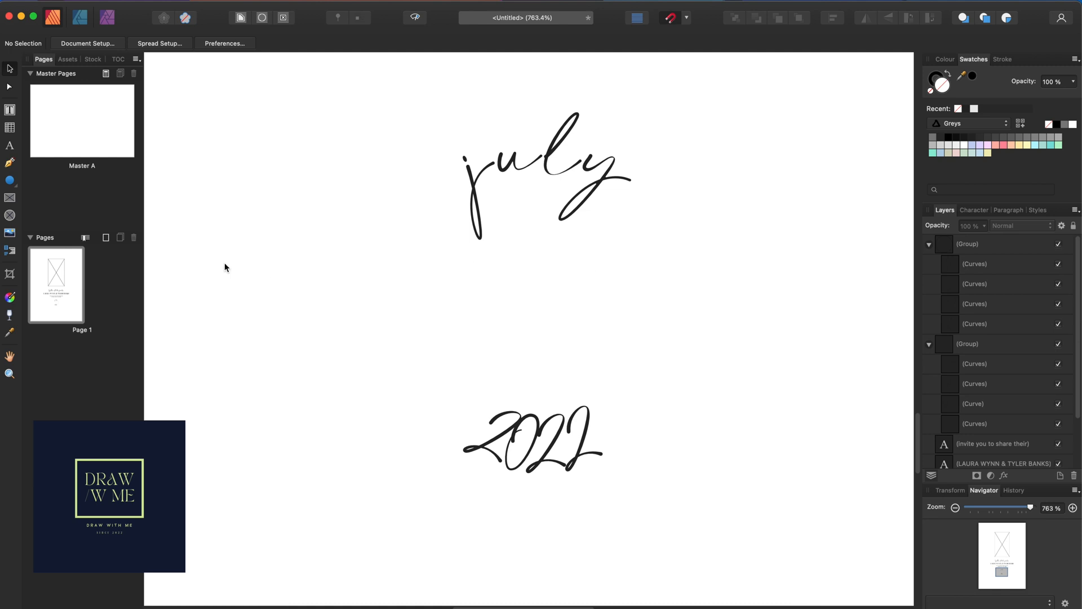
Restore the deleted circle and type '25' as new artistic text inside it
key("super+z")
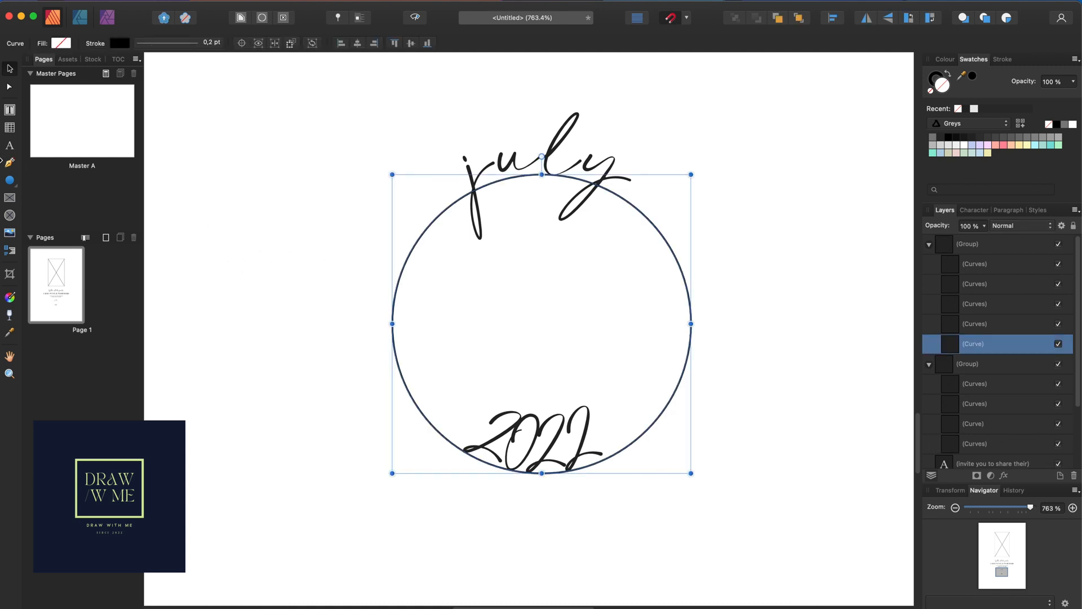
left_click(10, 147)
left_click_drag(461, 261, 523, 322)
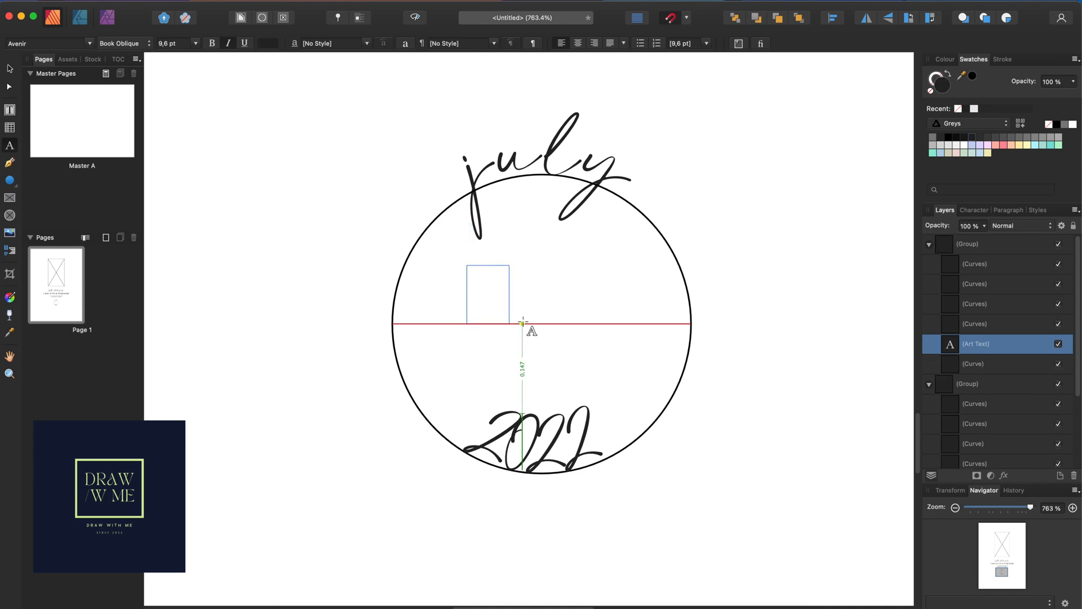
type("25")
key("Escape")
key("super+a")
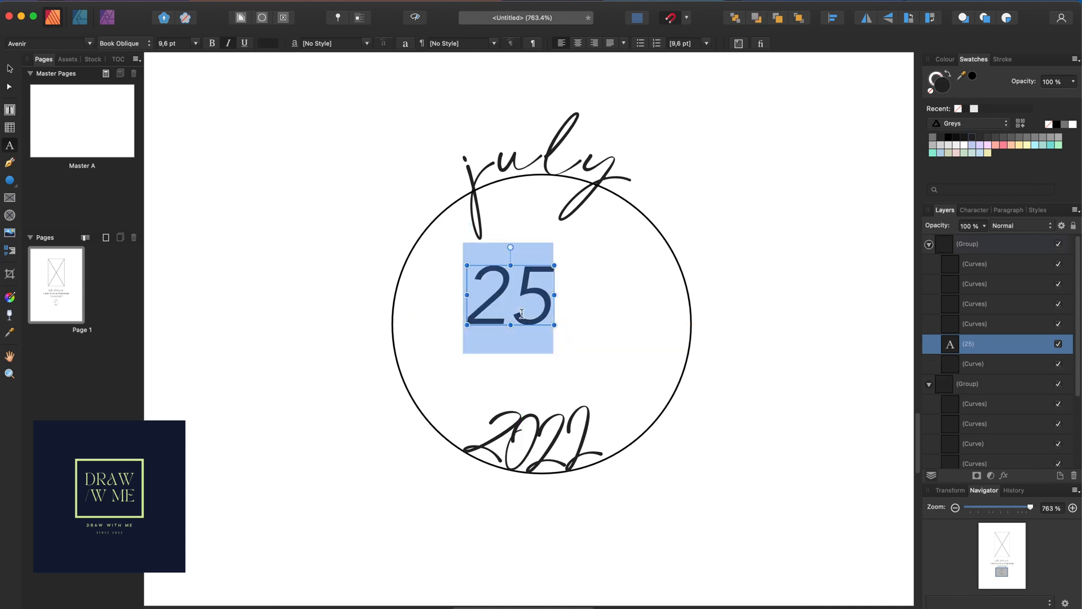
Set the 25 in Glitten at 13 pt and centre it inside the circle
left_click(90, 43)
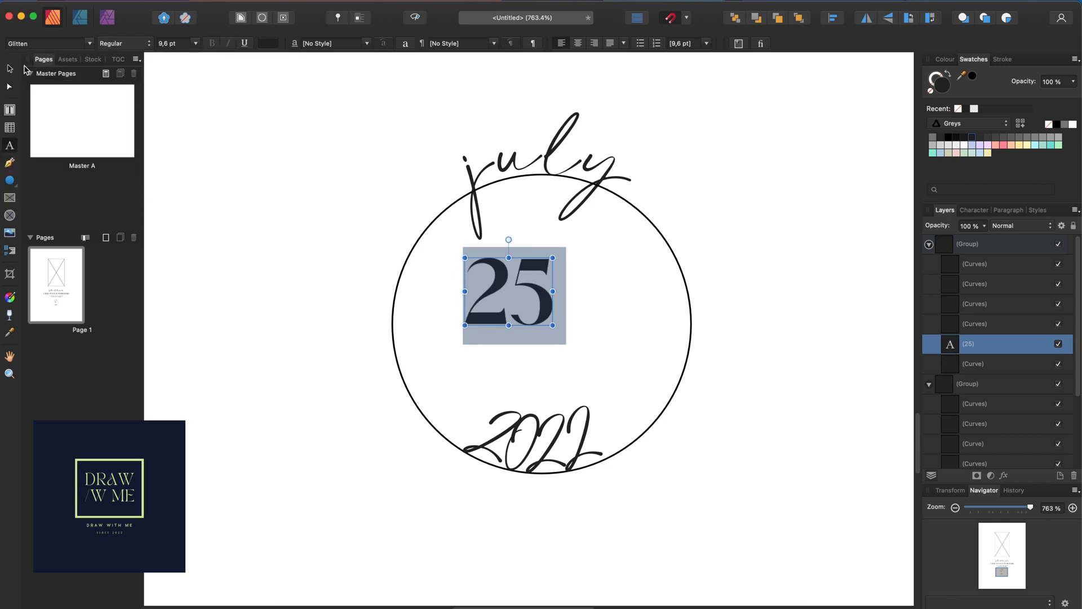
left_click_drag(554, 326, 593, 356)
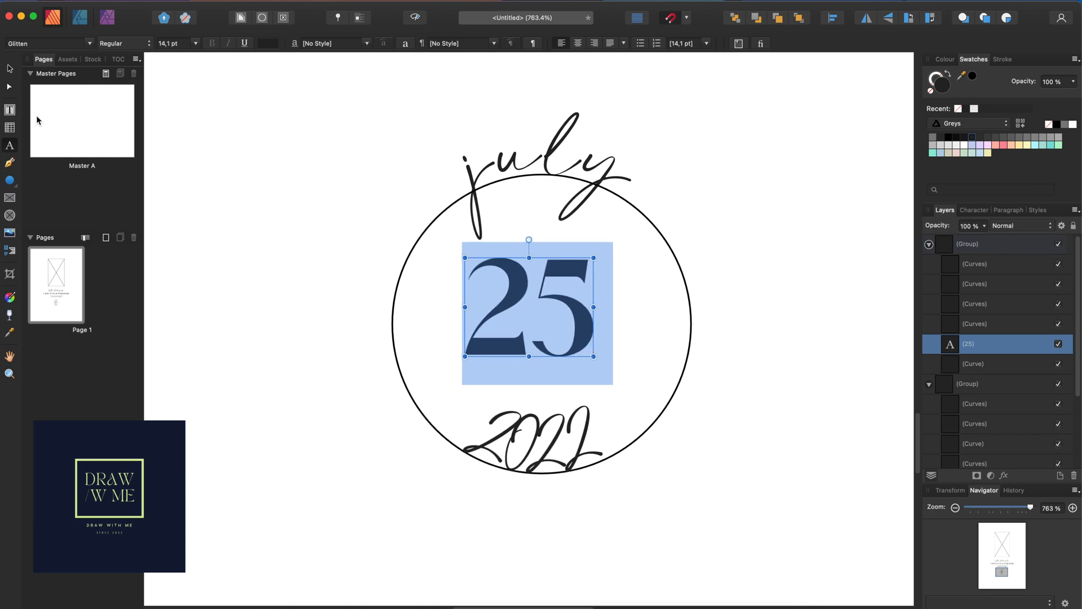
left_click_drag(595, 357, 585, 350)
key("Escape")
left_click_drag(523, 310, 555, 317)
Insert a bullet symbol from Text > Insert > Symbols as a new artistic text object
left_click(792, 332)
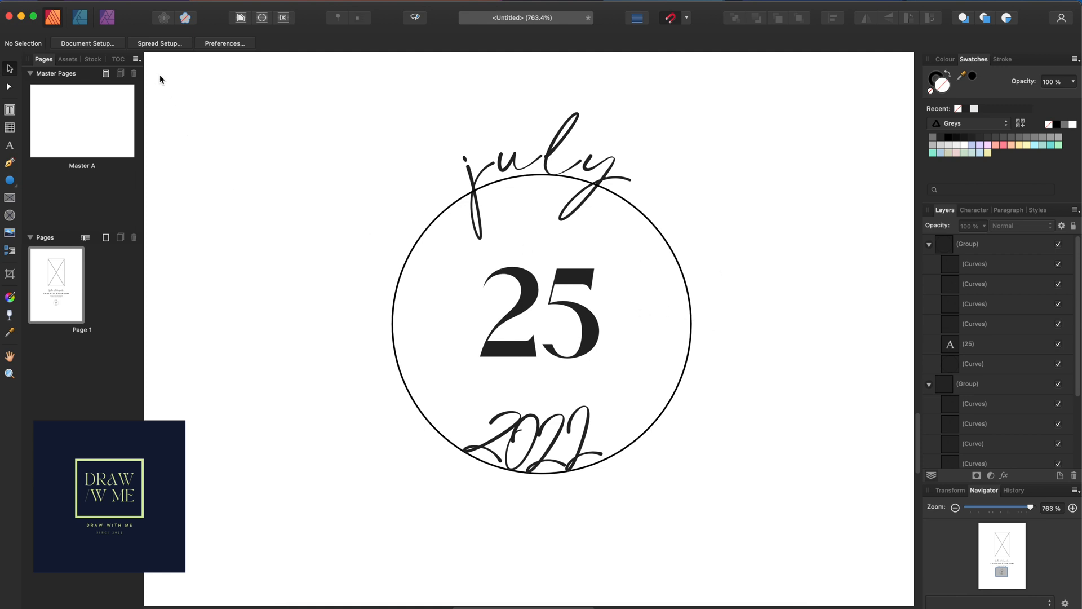
left_click(229, 5)
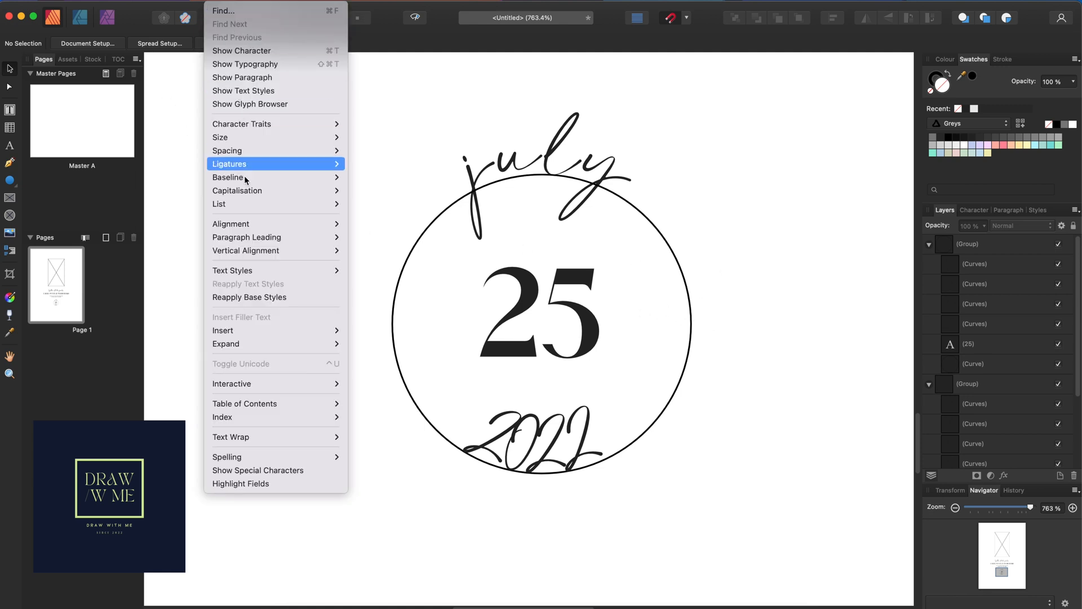
left_click(302, 329)
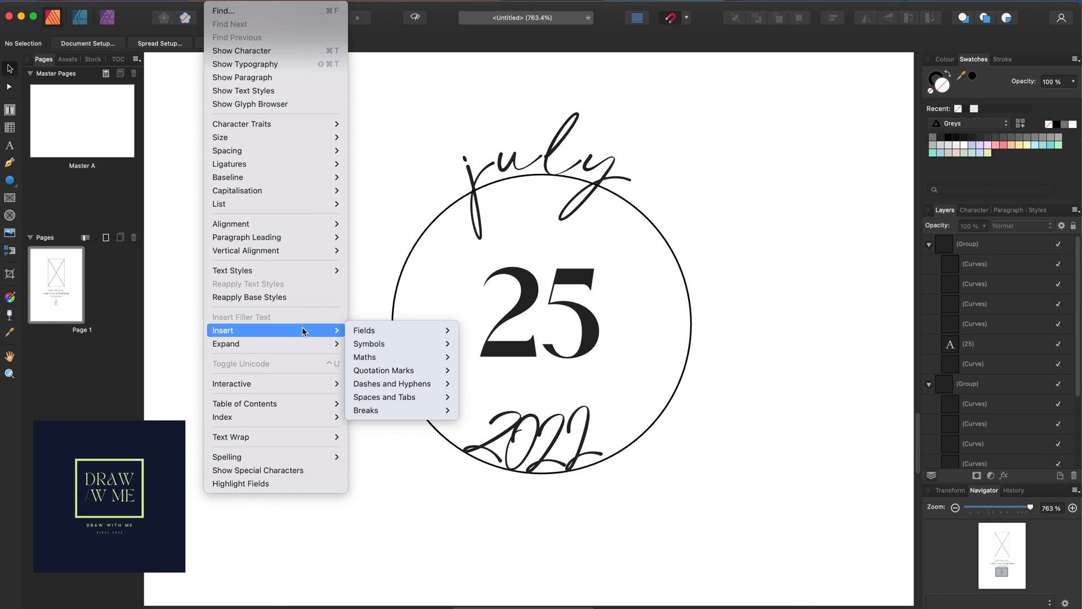
left_click(389, 345)
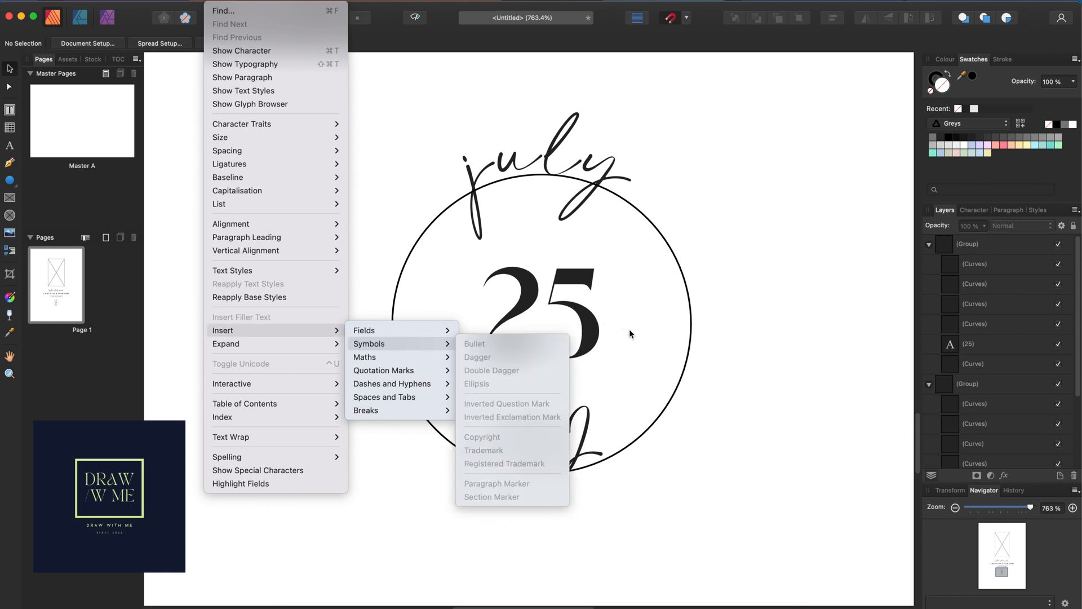
left_click(668, 337)
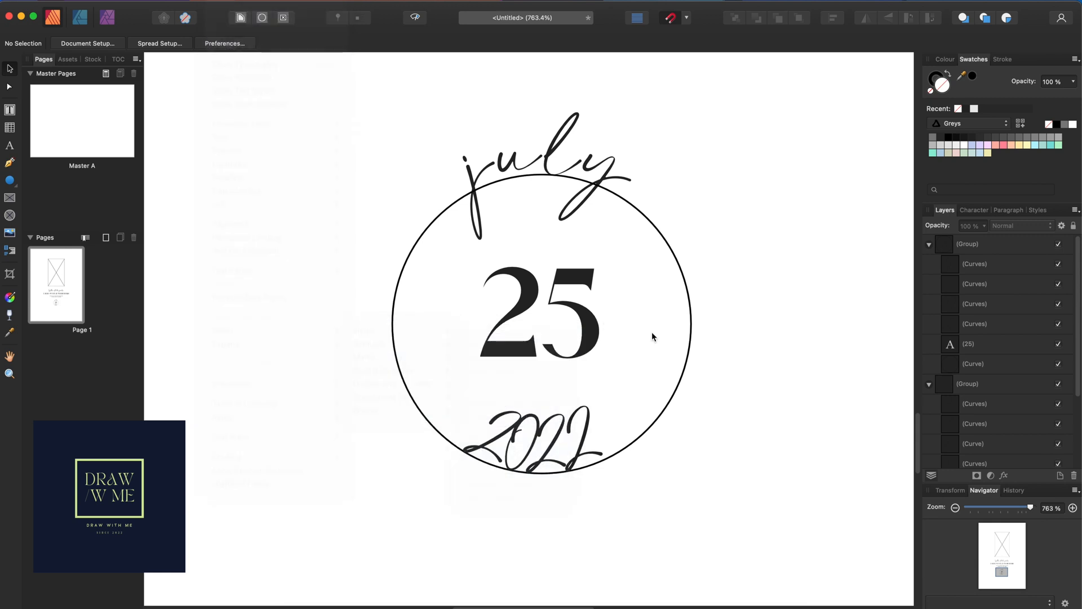
left_click(9, 146)
left_click(188, 225)
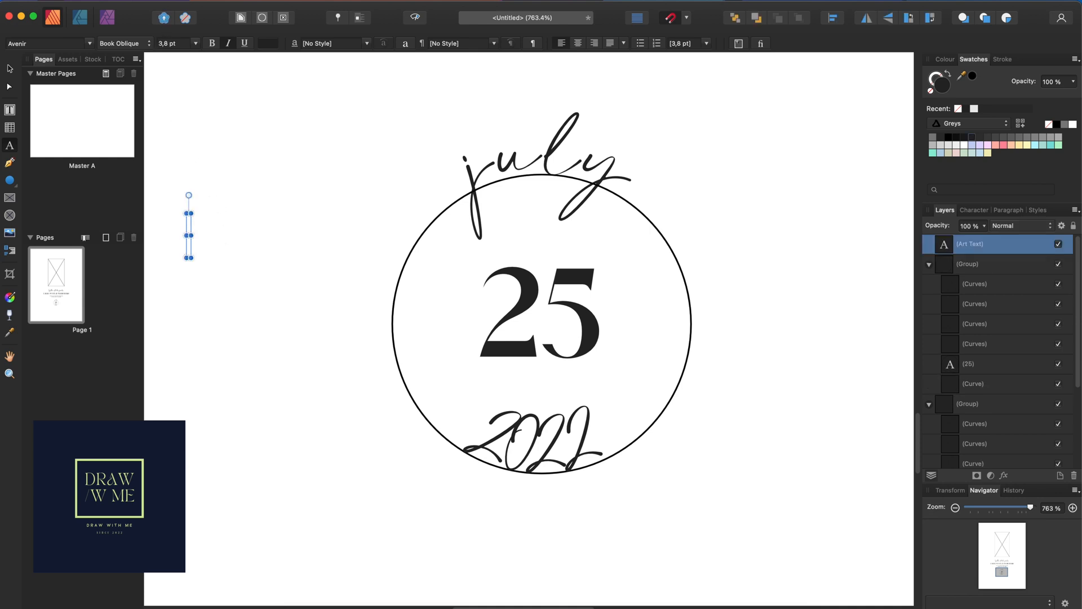
left_click(222, 2)
mouse_move(278, 333)
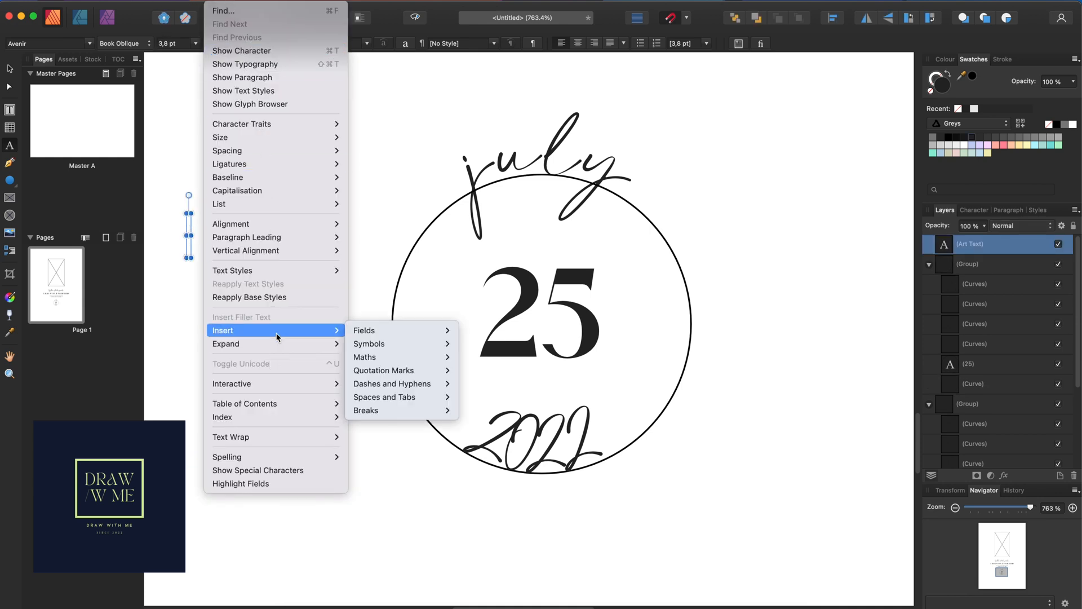
mouse_move(393, 344)
left_click(473, 345)
key("Escape")
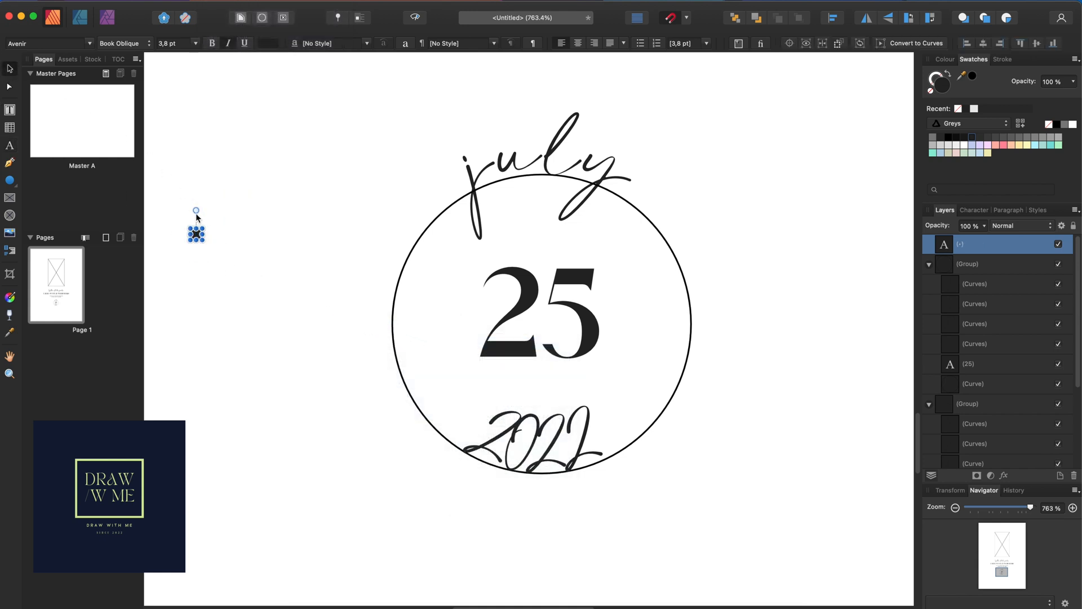
Move the bullet just left of 'july' and turn off Italic so the dot stands upright
left_click_drag(202, 239, 439, 194)
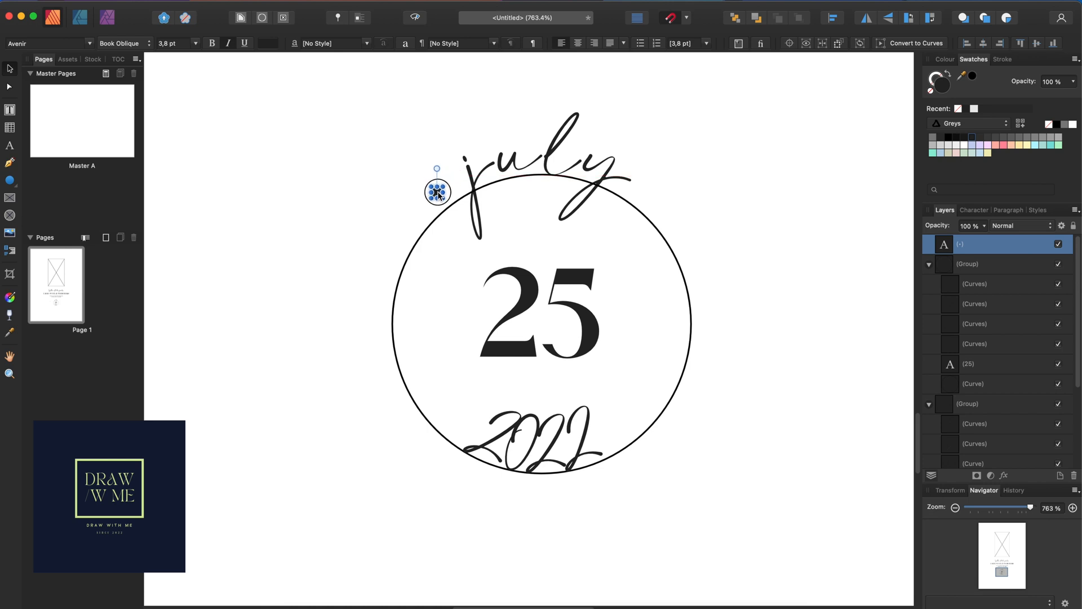
left_click(371, 228)
left_click(437, 194)
double_click(437, 194)
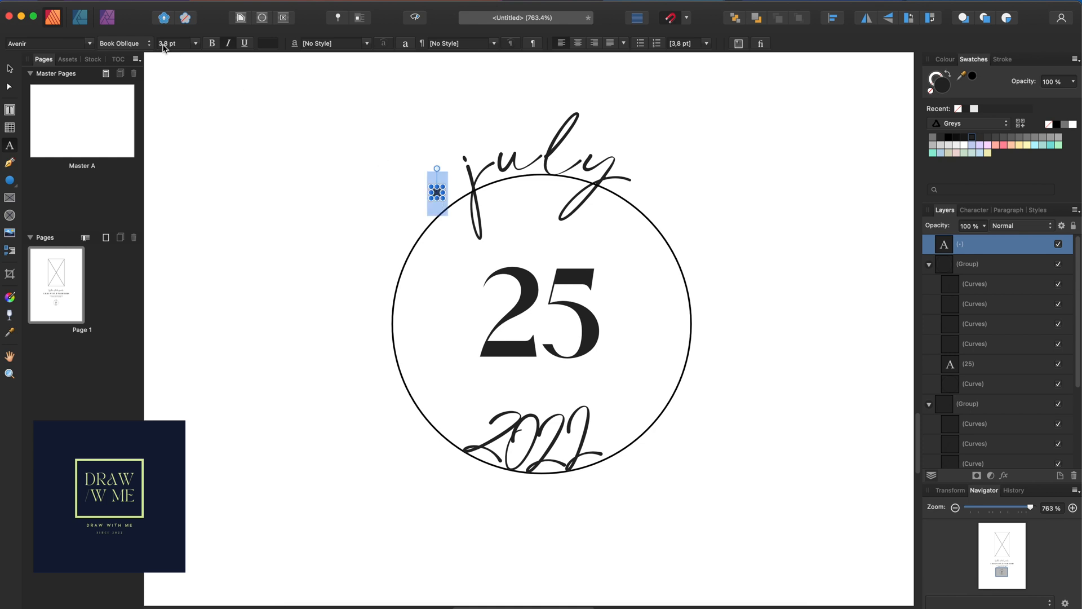
left_click(228, 44)
left_click(11, 70)
left_click(378, 191)
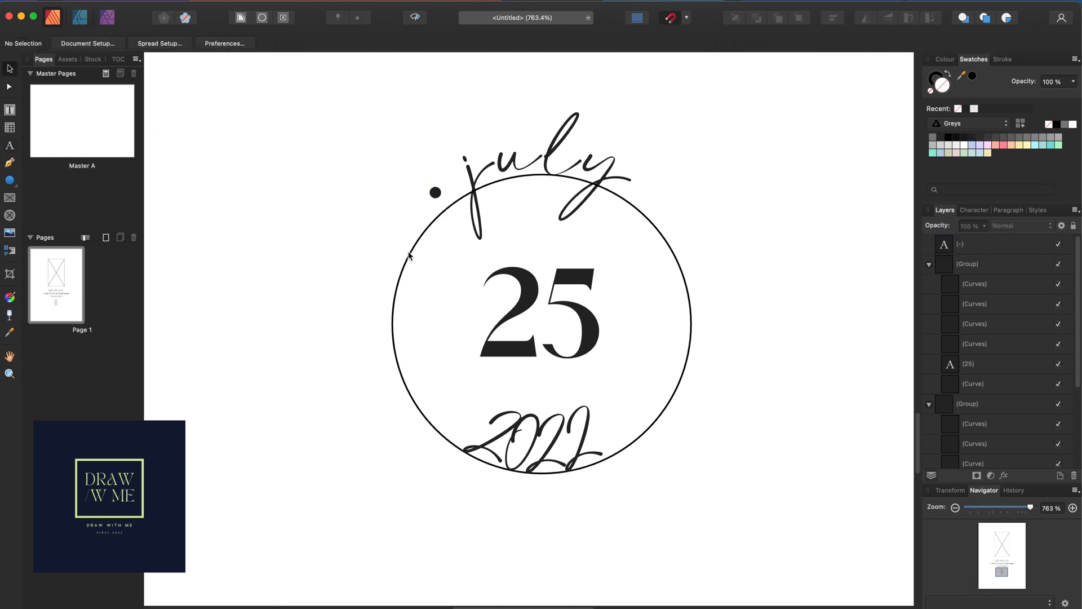
left_click(410, 257)
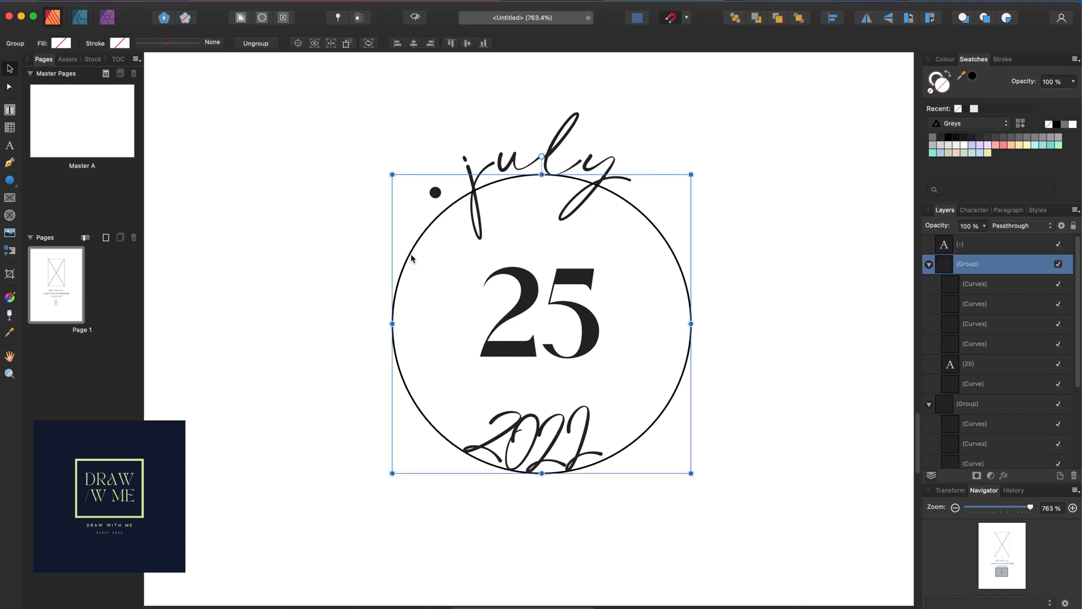
Delete only the circle outline from the date group, keeping 25 and 2022
key("Delete")
key("super+z")
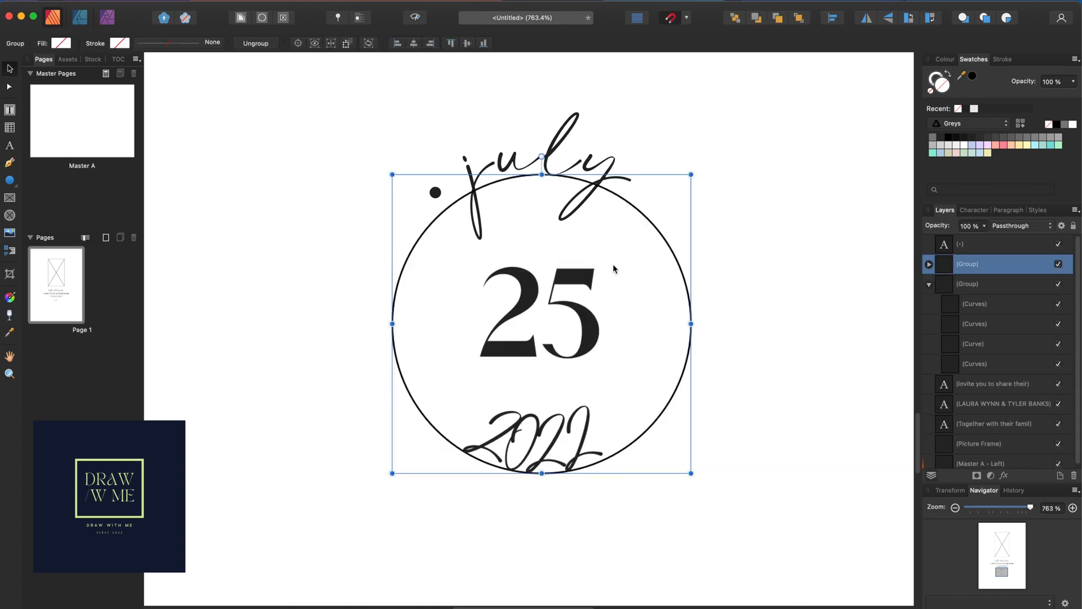
double_click(674, 254)
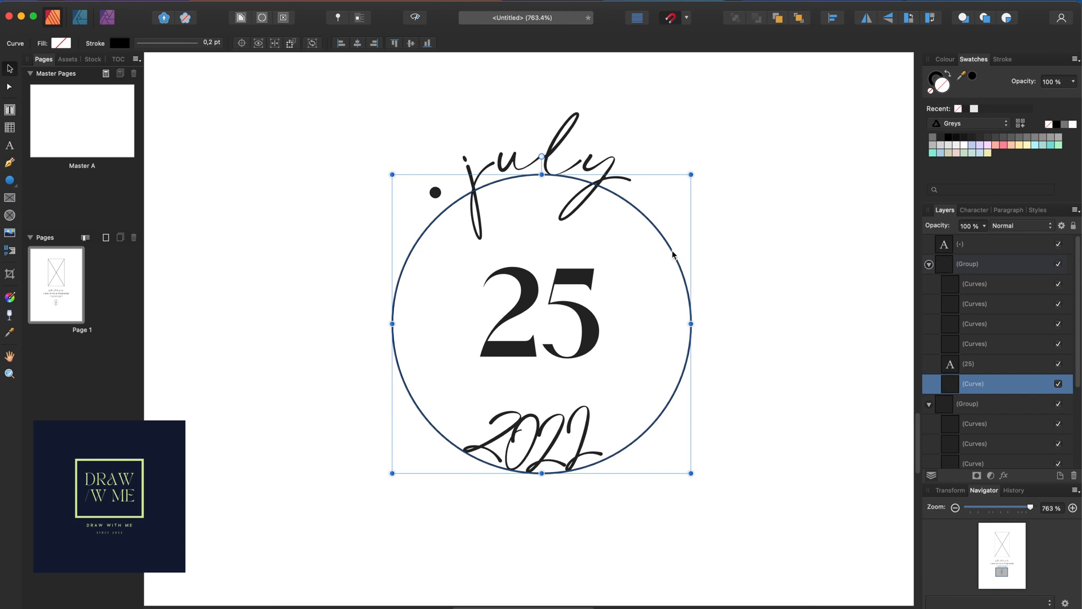
key("Delete")
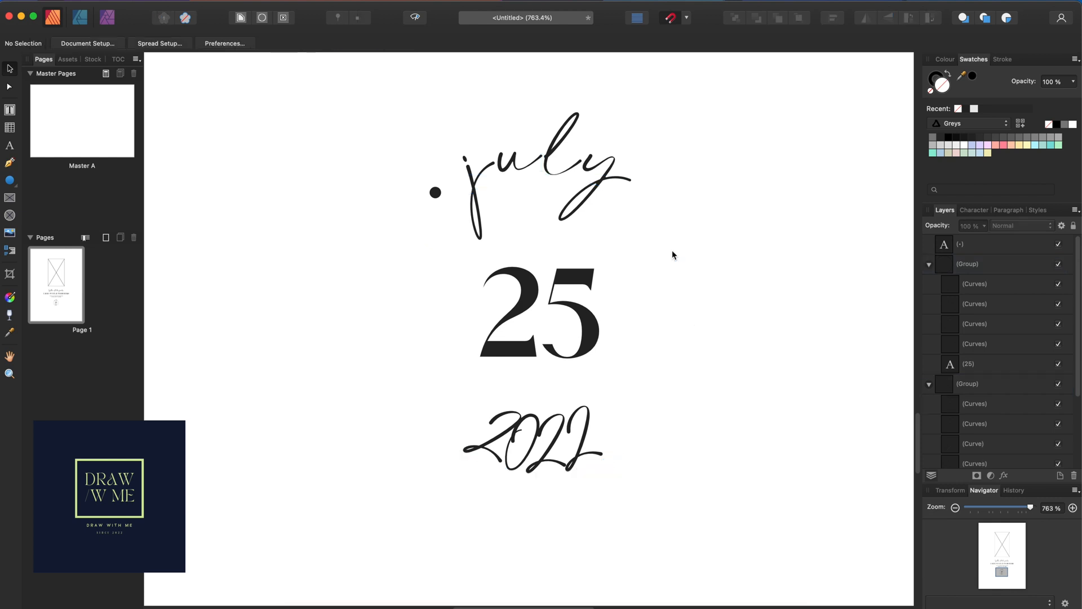
Duplicate the bullet to the right of 'july' and centre both dots around it
left_click(434, 195)
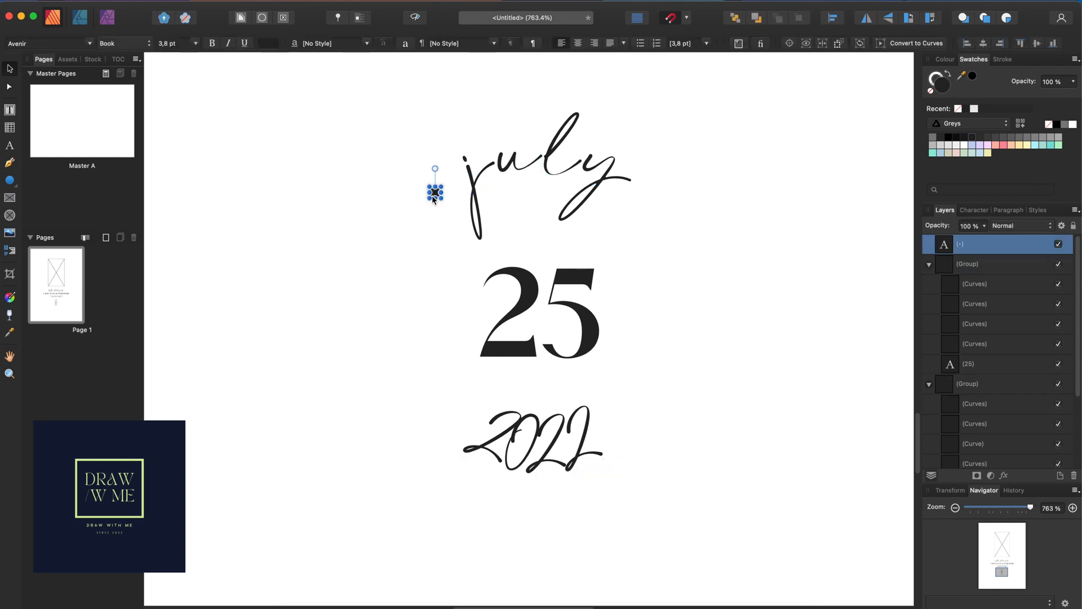
left_click_drag(435, 199, 639, 211)
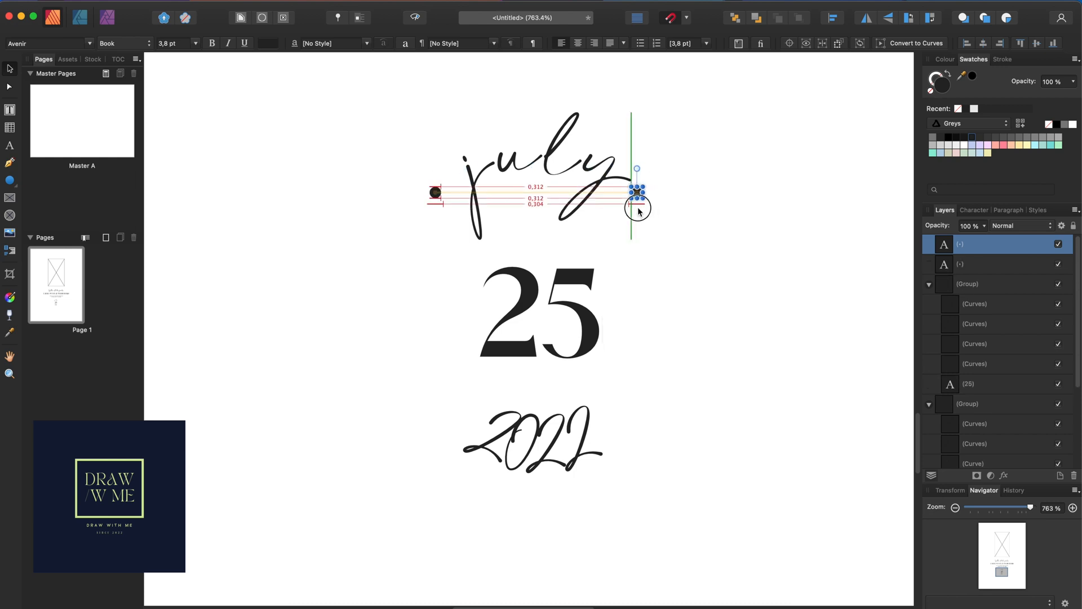
left_click_drag(638, 208, 638, 208)
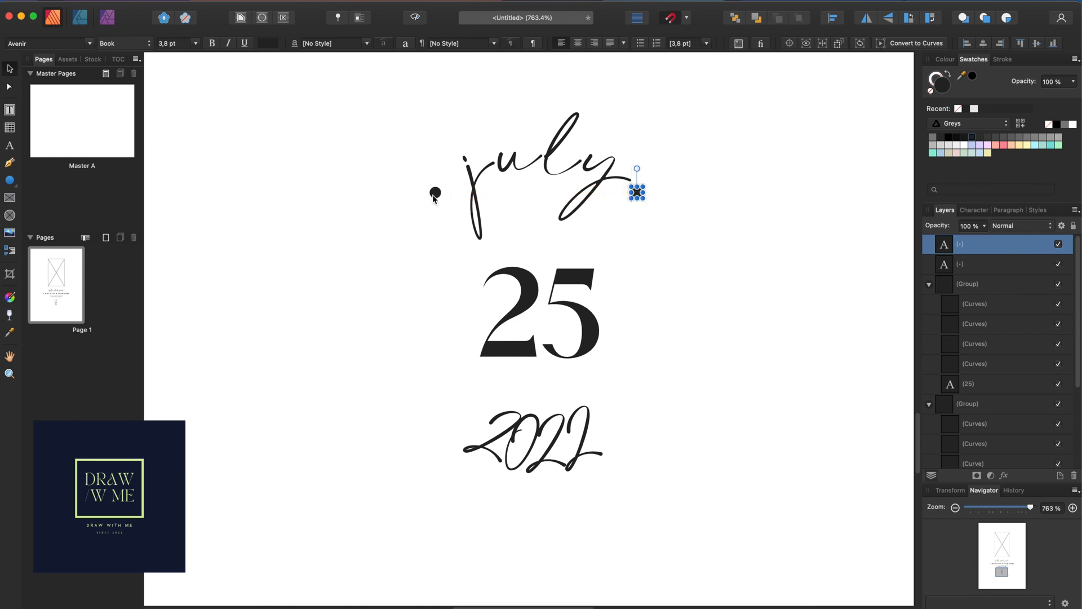
left_click(434, 195, "shift")
left_click_drag(507, 197, 511, 198)
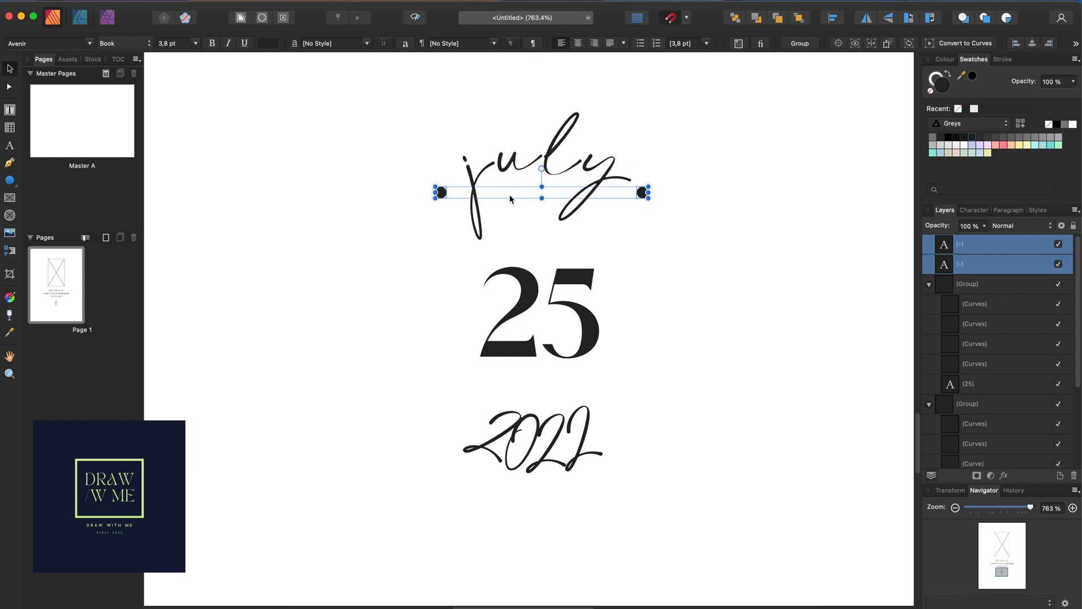
Copy both bullets down so they flank '2022'
left_click(669, 289)
left_click(442, 193)
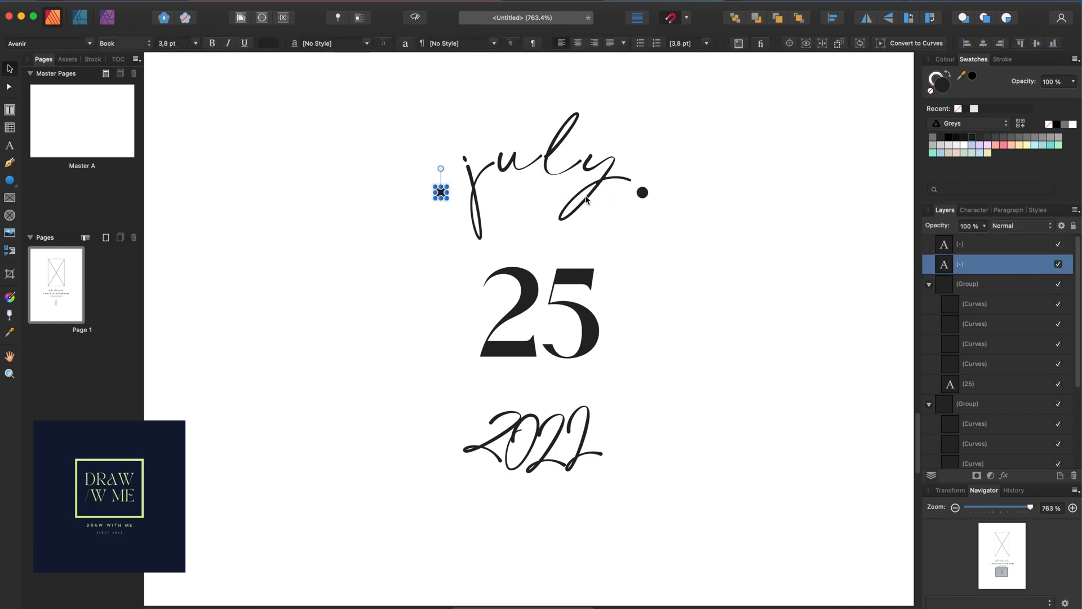
left_click(642, 196, "shift")
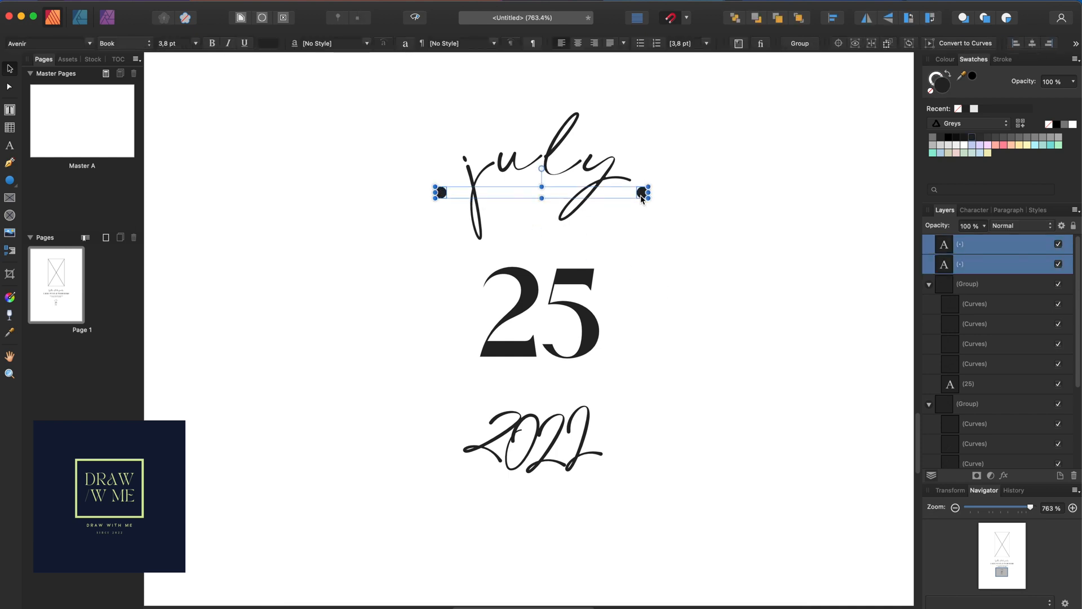
left_click_drag(614, 194, 596, 438)
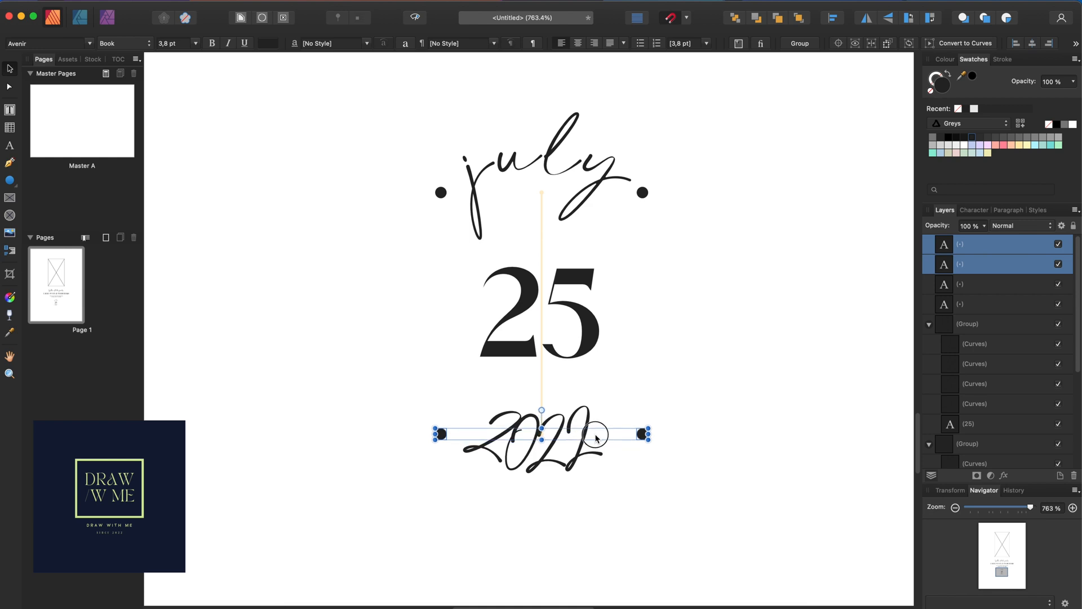
left_click(687, 479)
Duplicate the '25' text and place the copy to its right
scroll(676, 420, "down", 3)
scroll(677, 420, "down", 2)
left_click(599, 441)
left_click(598, 442)
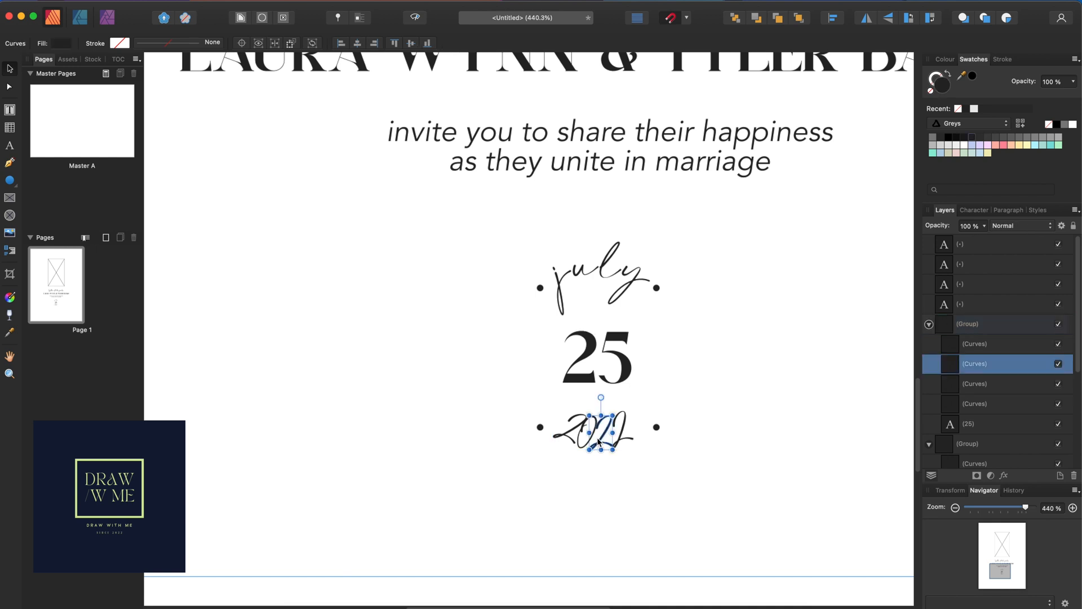
left_click(748, 404)
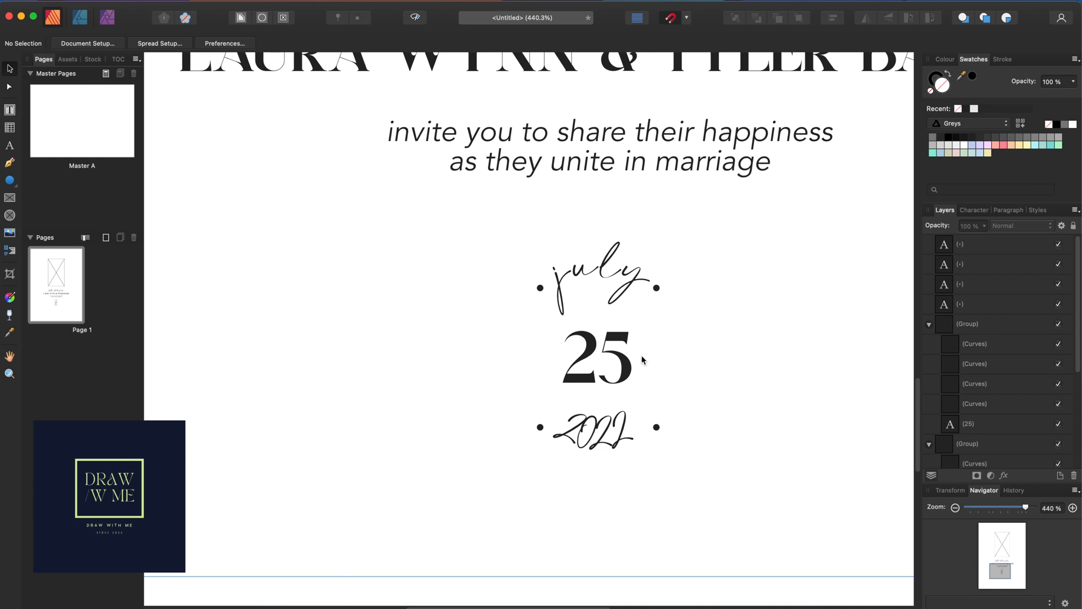
left_click(614, 362)
double_click(613, 362)
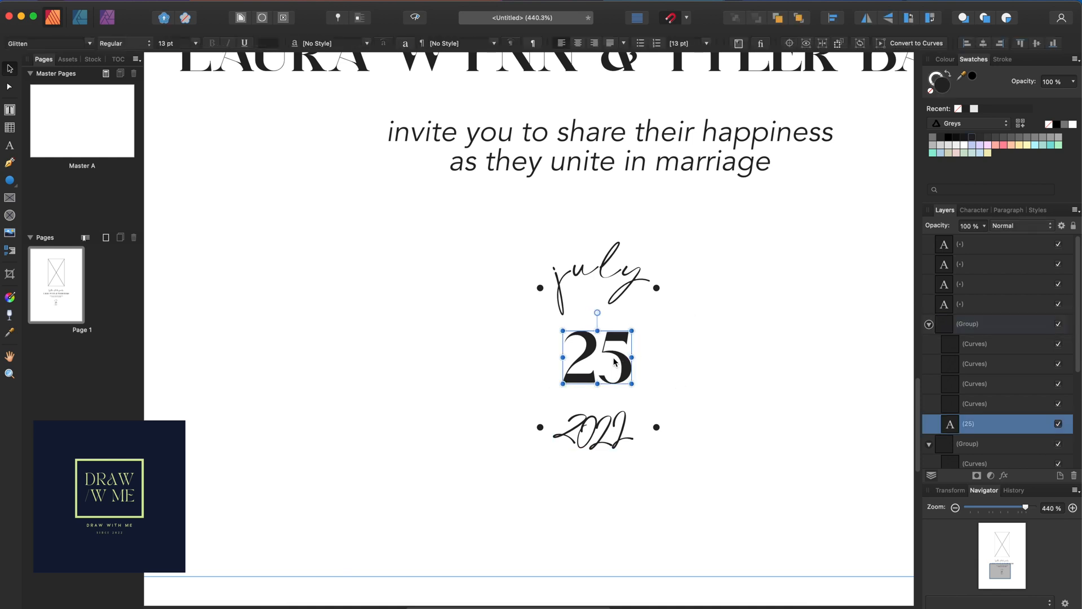
left_click_drag(605, 361, 725, 362)
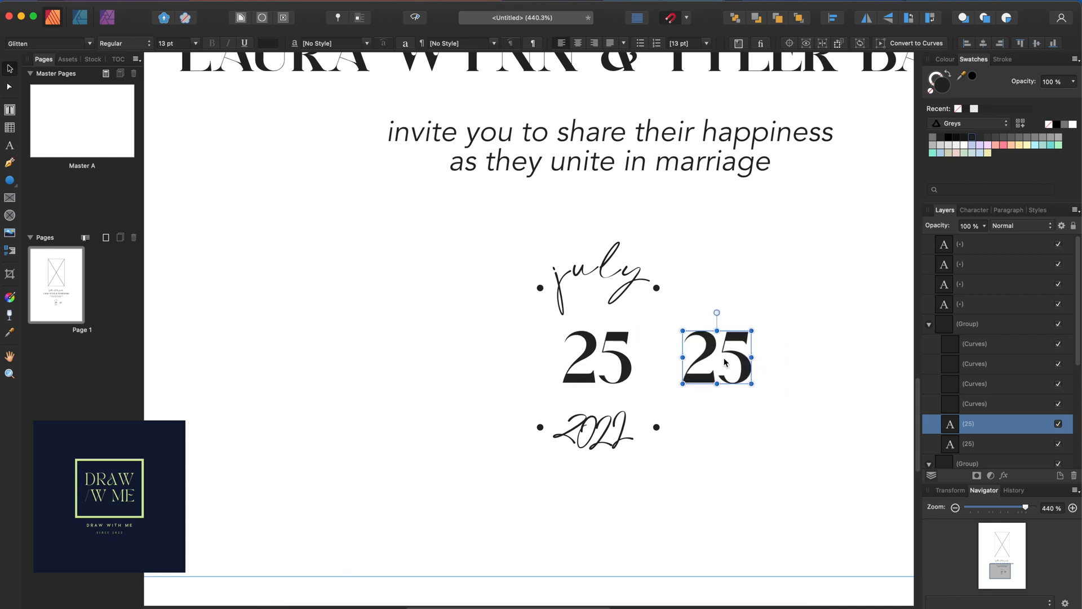
Replace the copied digits with the text "four o'clock"
double_click(725, 361)
double_click(725, 359)
left_click(725, 359)
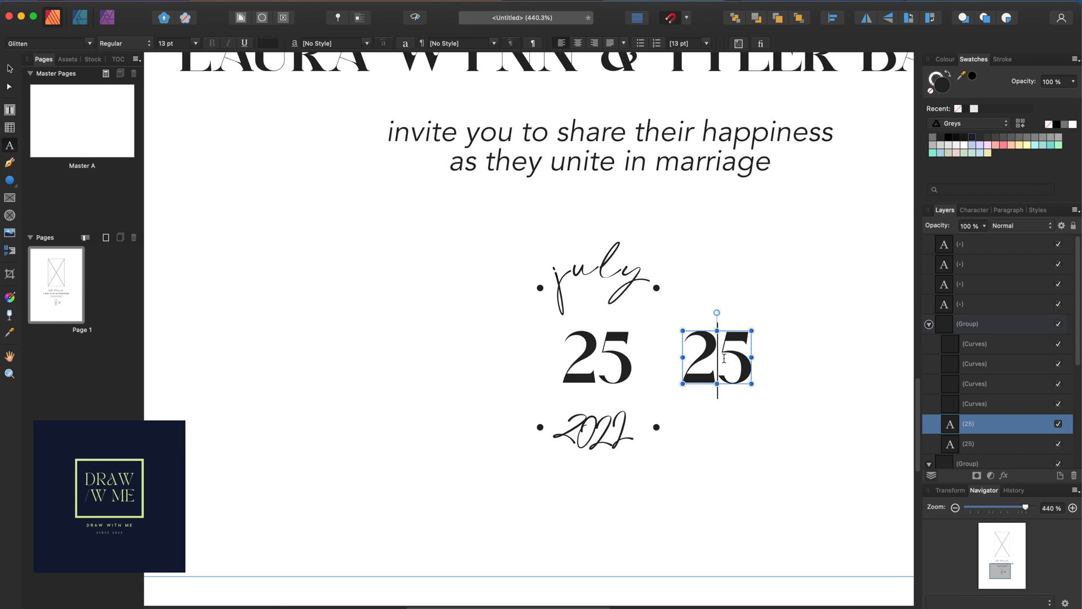
key("Delete")
key("BackSpace")
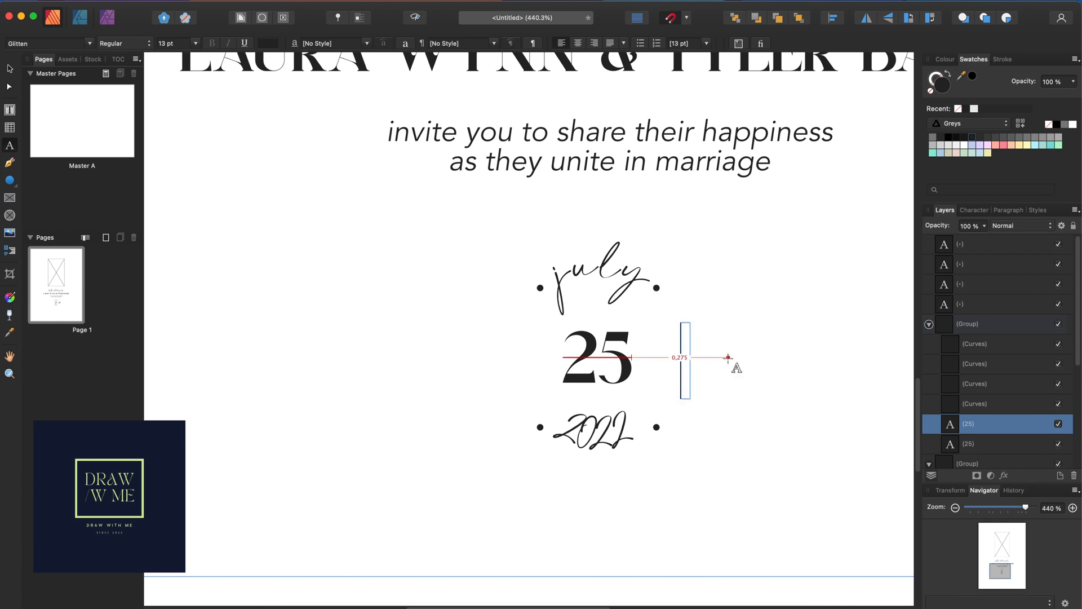
type("four")
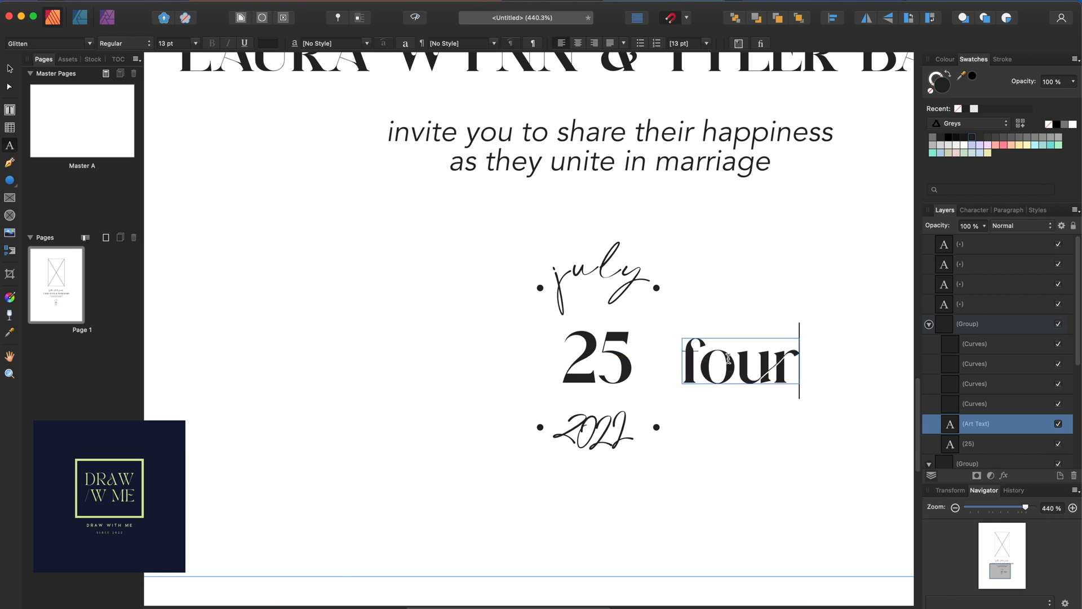
type(" o'")
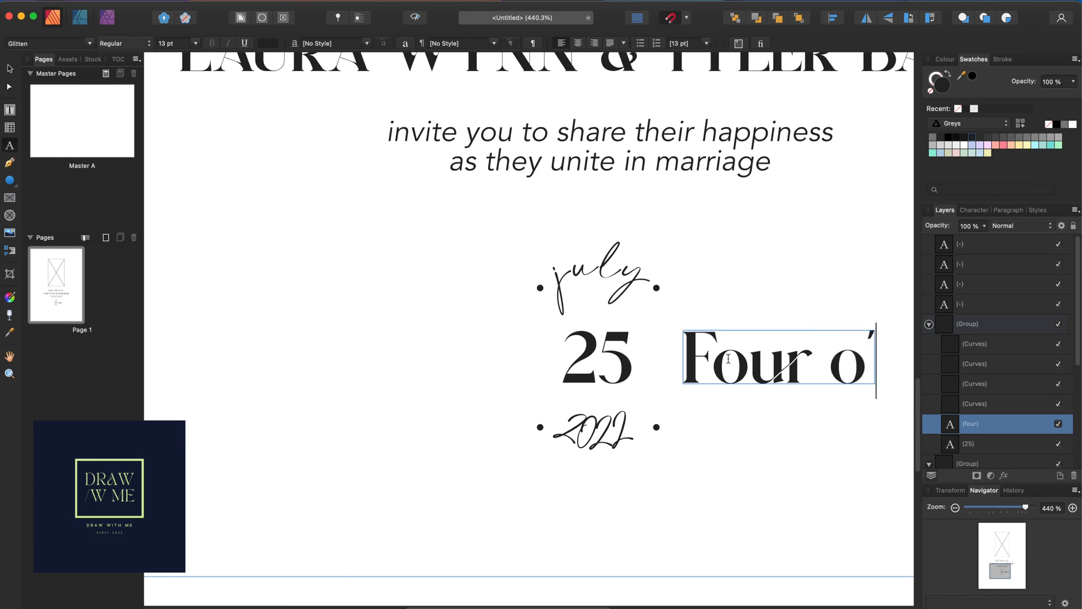
type("clock")
key("Escape")
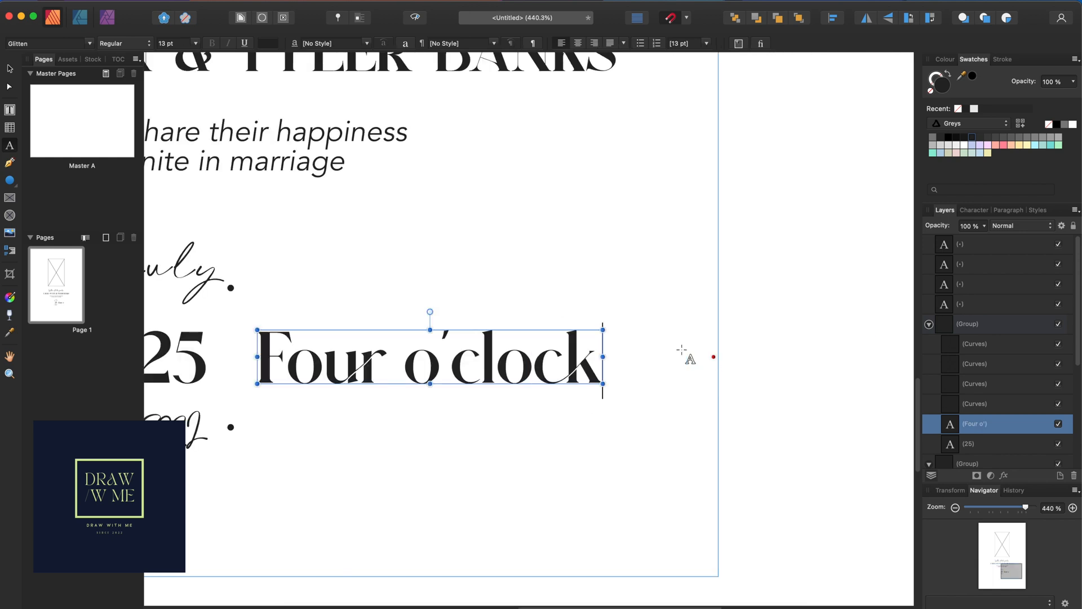
Set the time text to 6 pt and make its first letter a lowercase 'f'
triple_click(522, 365)
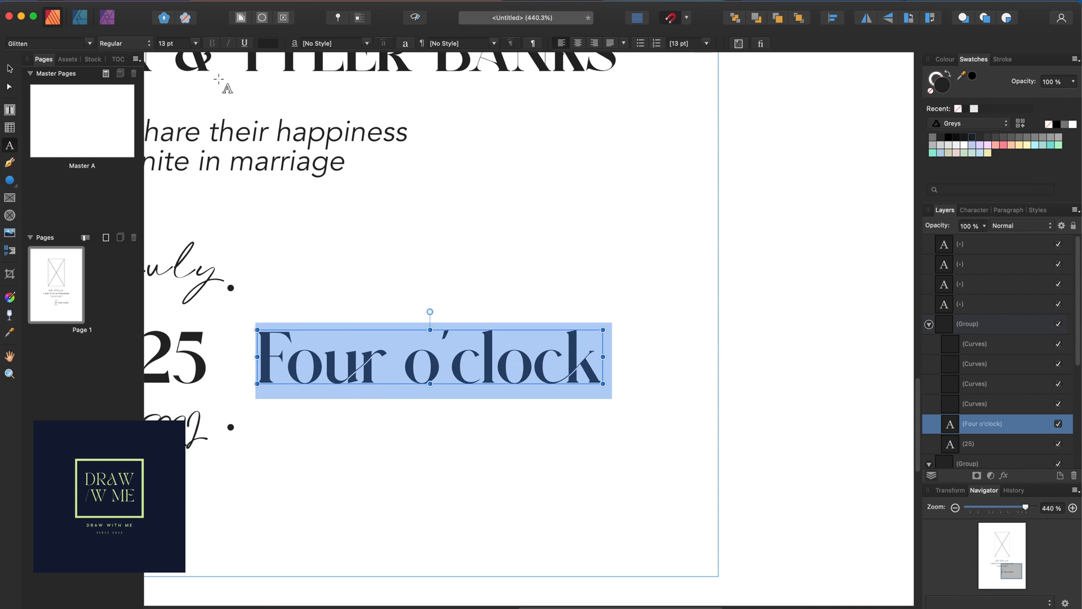
left_click(195, 44)
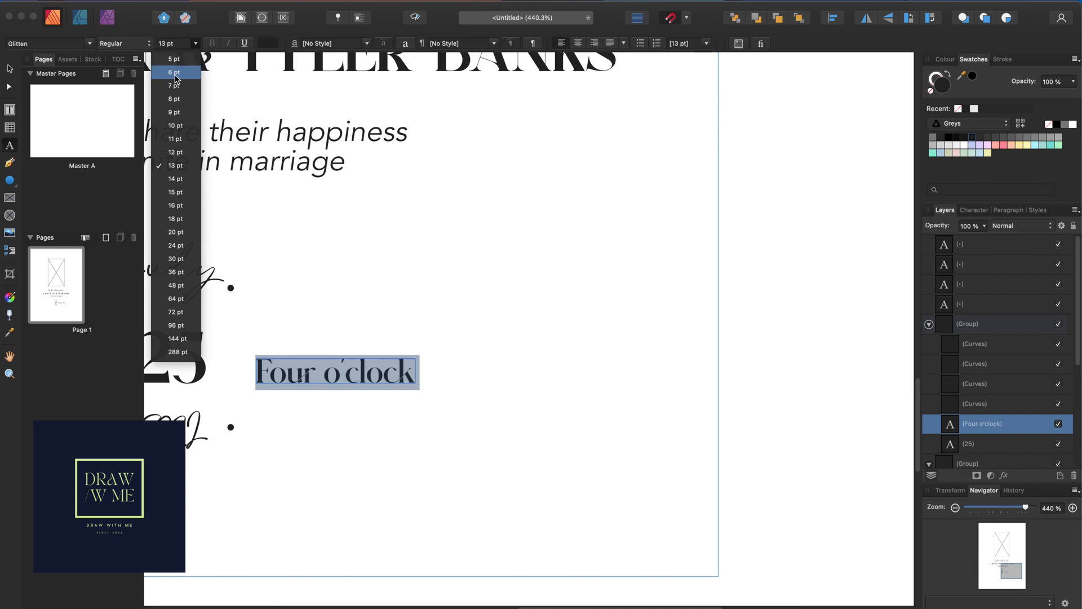
left_click(175, 78)
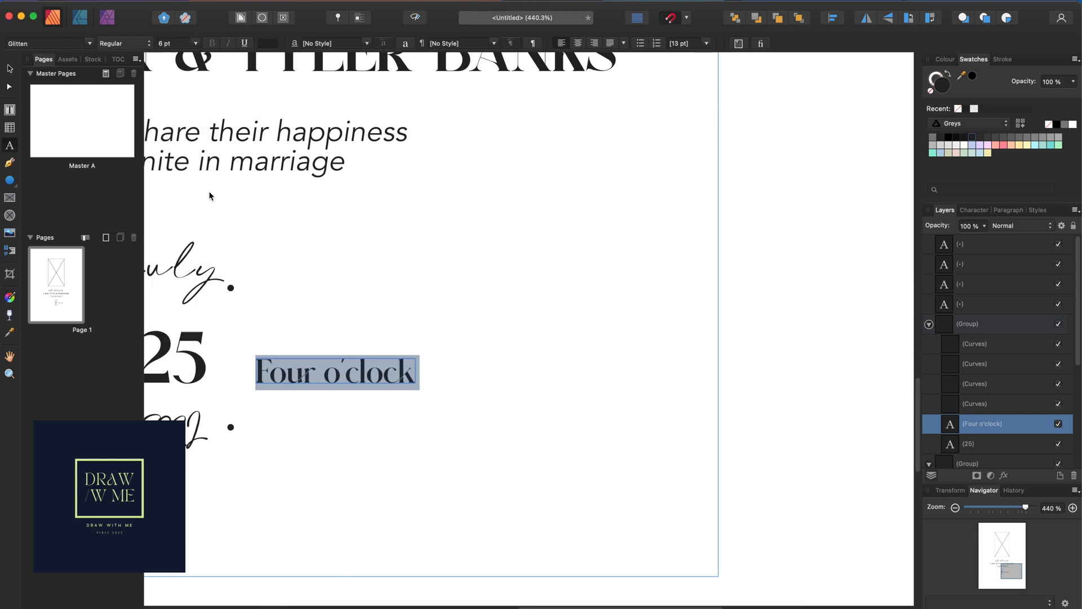
left_click(272, 374)
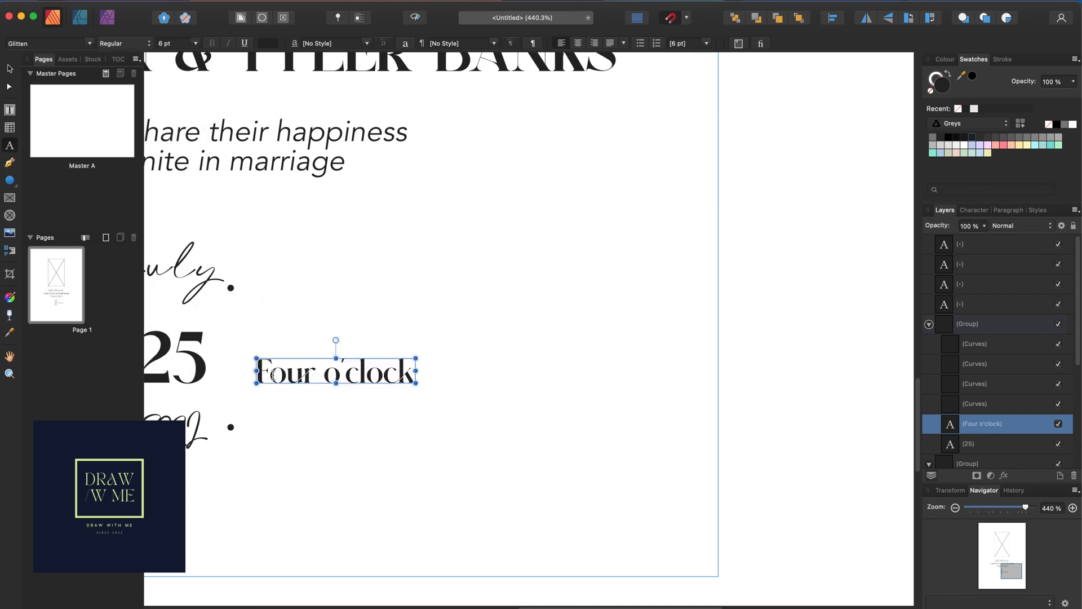
key("BackSpace")
type("f")
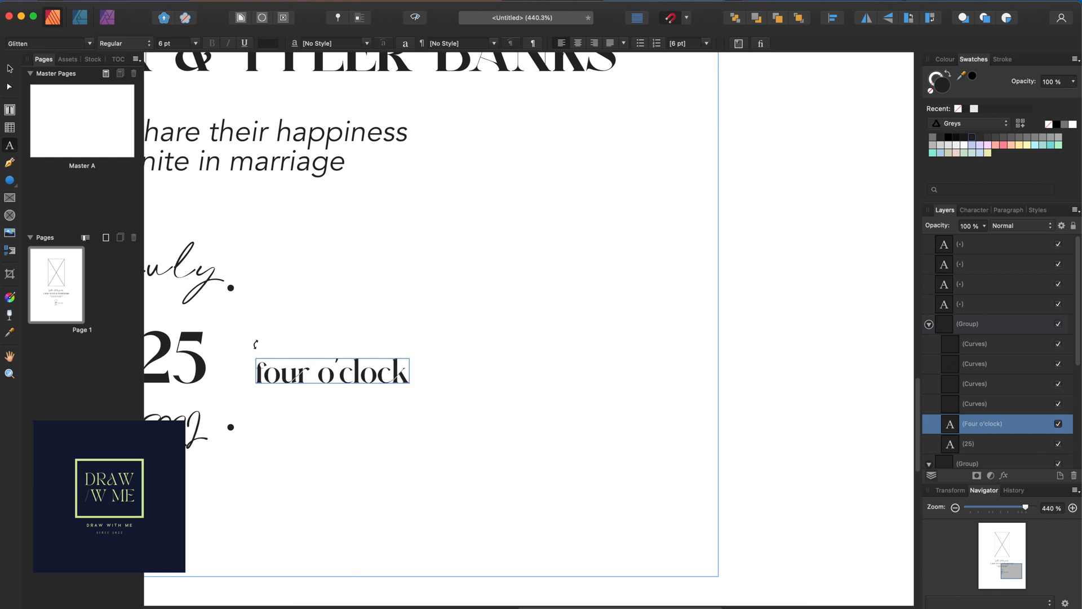
key("Escape")
Duplicate "four o'clock" one row lower and retype it as 'Harrisonburg, Virginia'
left_click(308, 373)
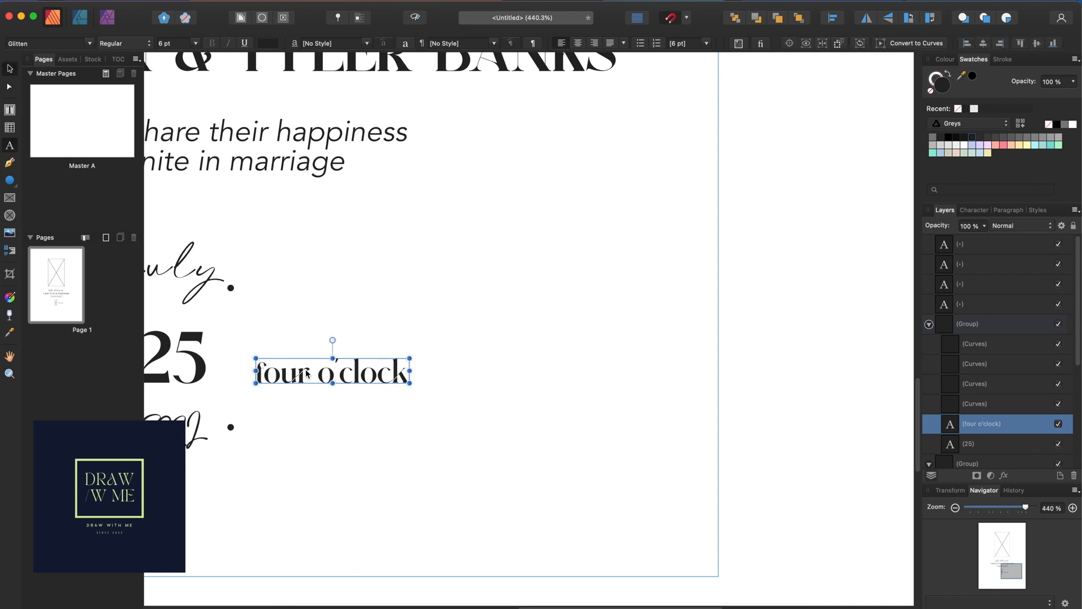
mouse_move(307, 373)
left_mouse_down()
mouse_move(299, 338)
mouse_move(302, 381)
left_mouse_up()
double_click(302, 381)
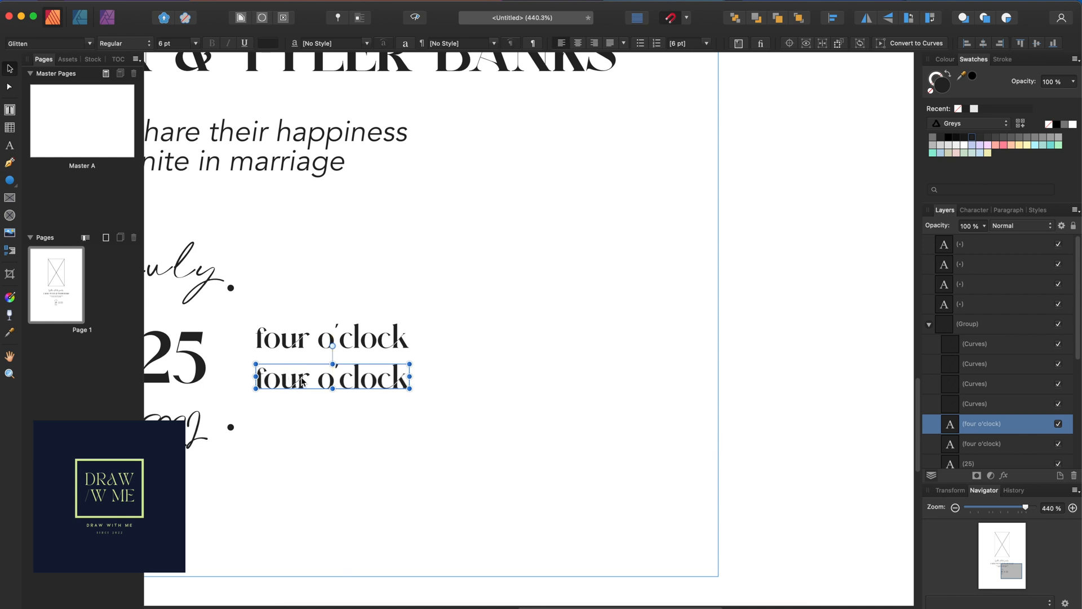
double_click(303, 379)
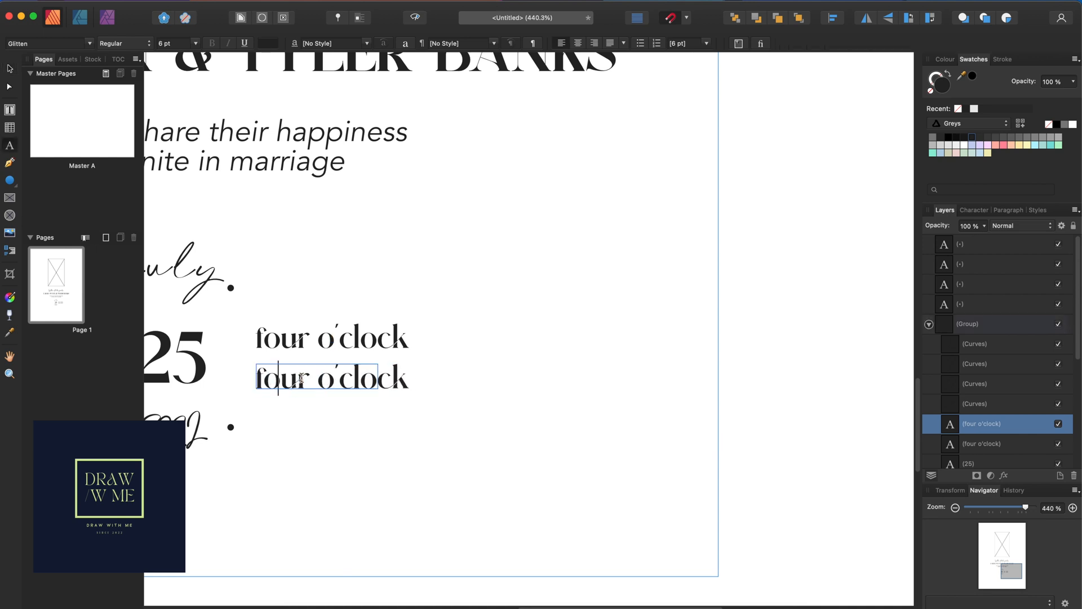
type("Ha")
type("rris")
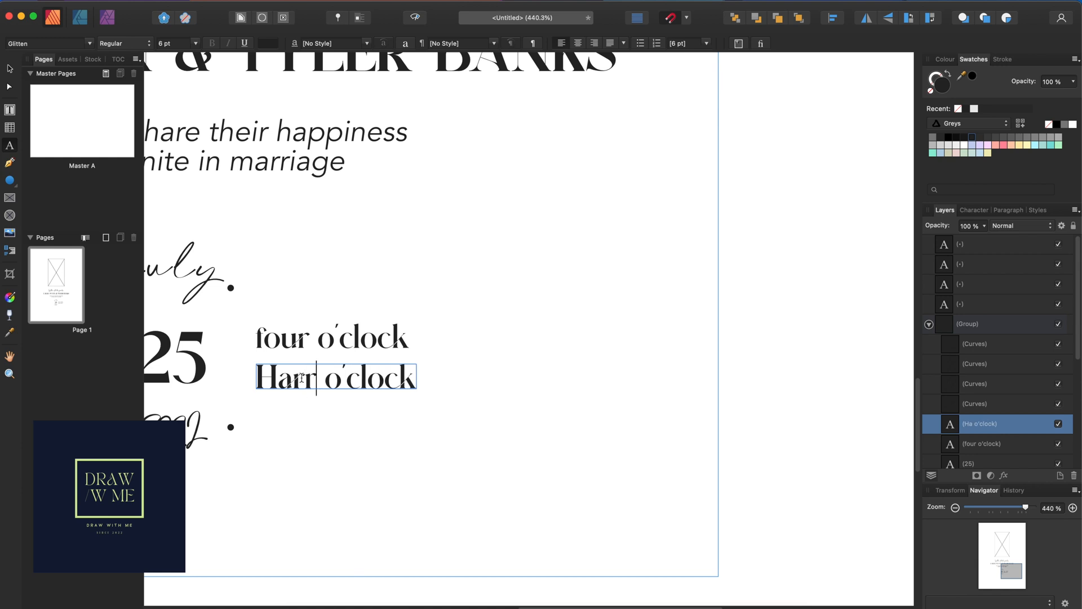
type("onbu")
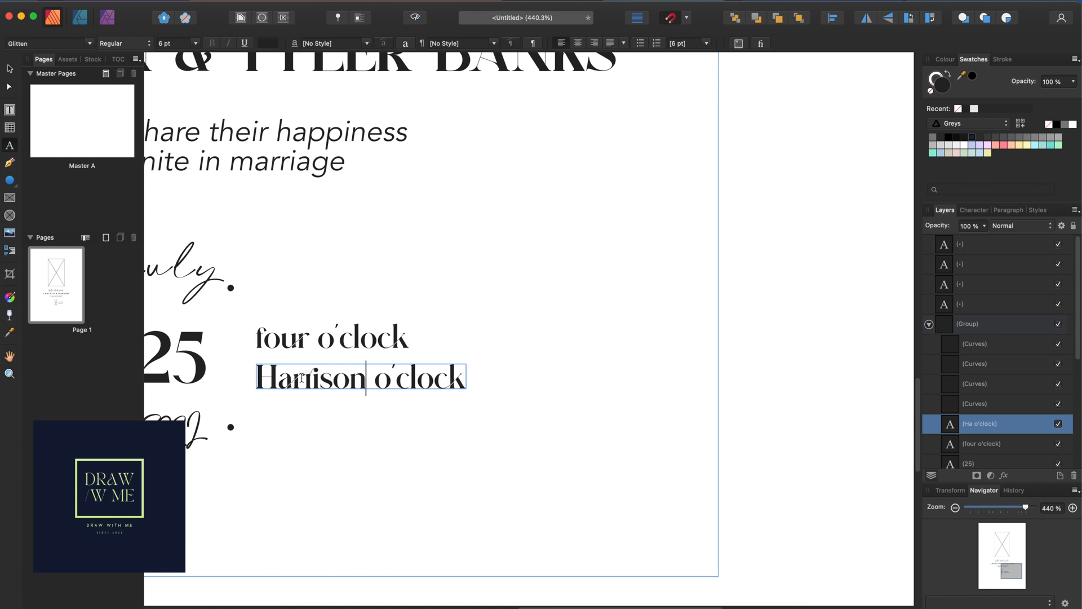
type("rg, V")
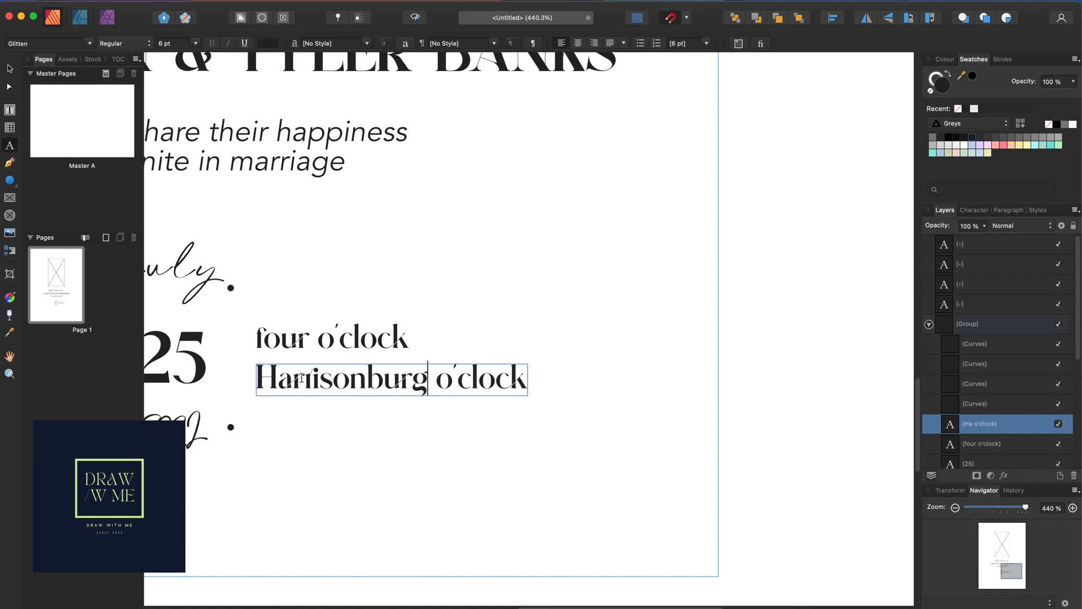
type("irginia")
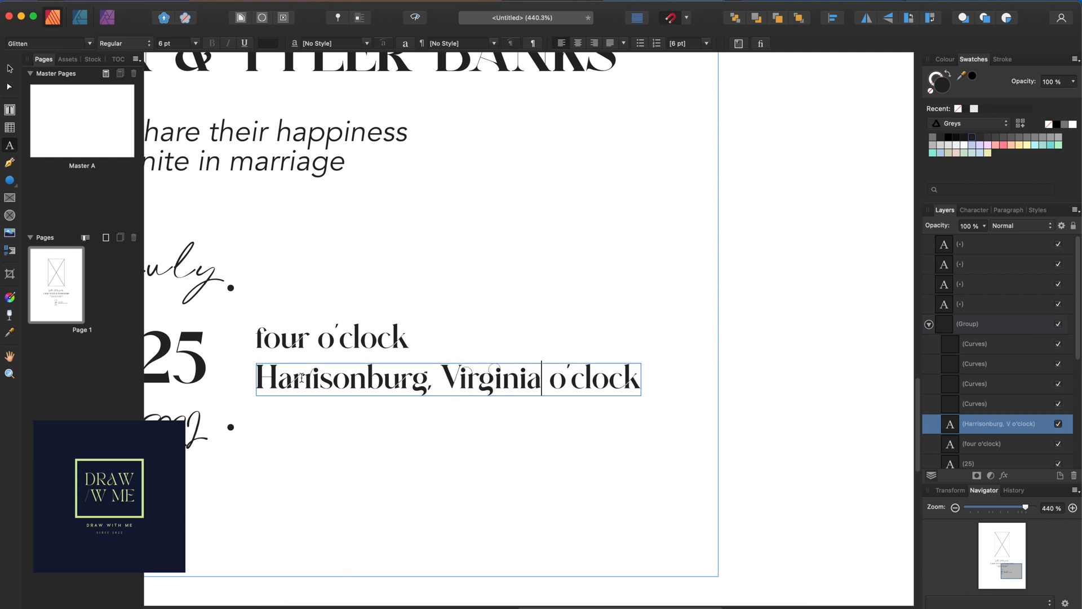
left_click_drag(549, 378, 654, 387)
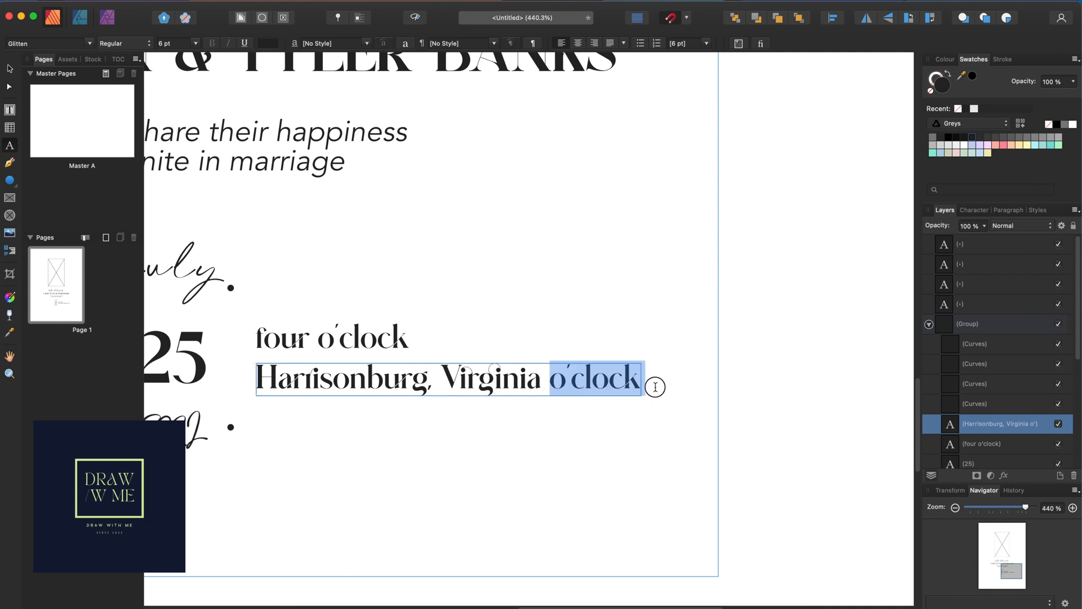
key("BackSpace")
key("Escape")
Reselect the "four o'clock" line with the Move tool
left_click(10, 68)
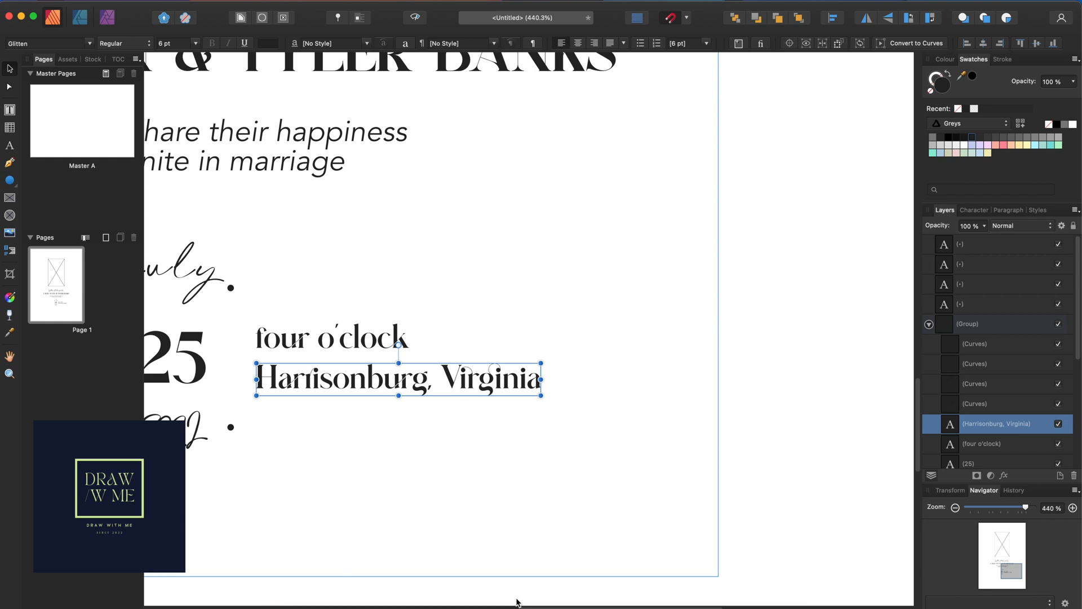
scroll(517, 602, "left", 10)
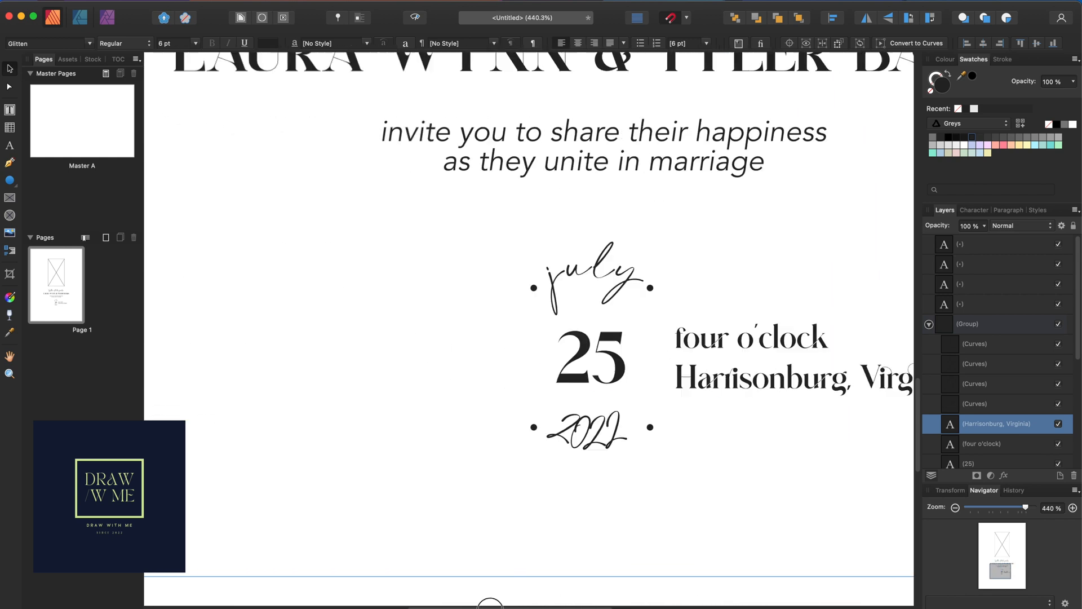
scroll(490, 602, "left", 2)
scroll(490, 602, "right", 3)
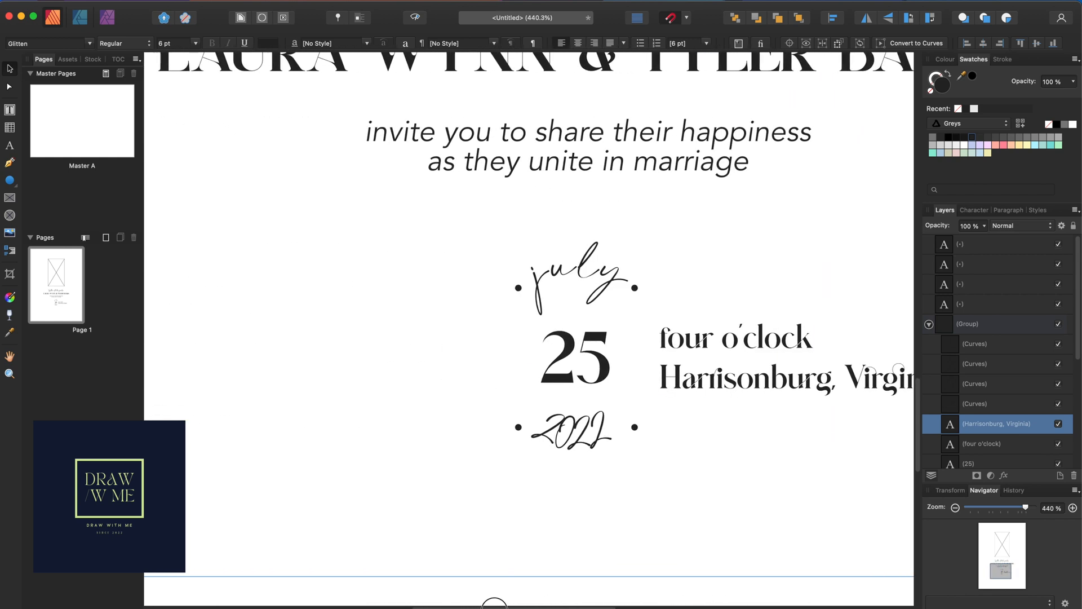
left_click(697, 343)
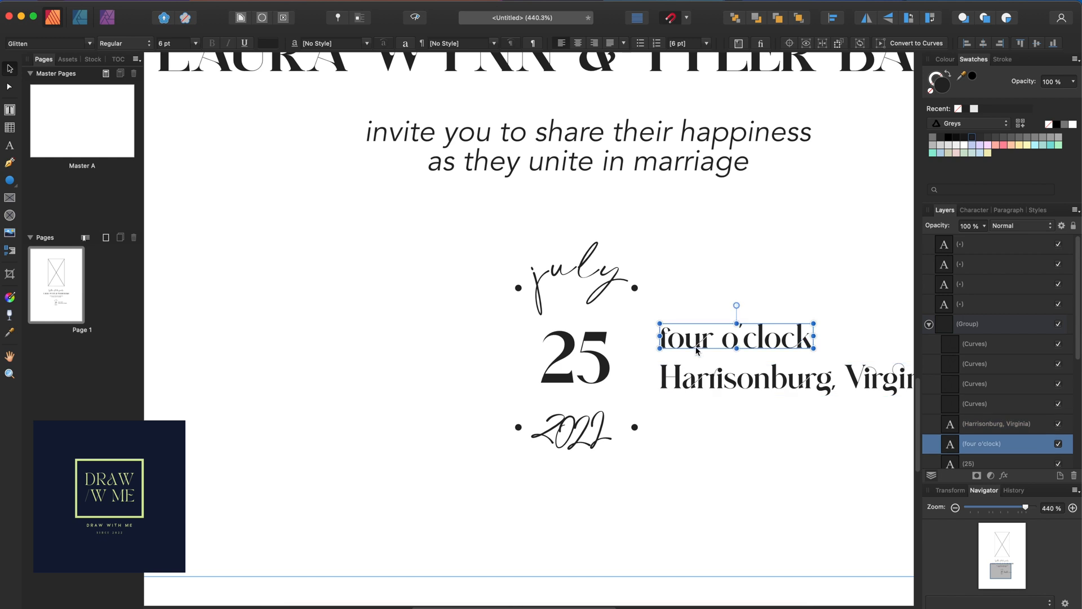
Copy both time and place lines to the left of the date, against the '25'
left_click(701, 378, "shift")
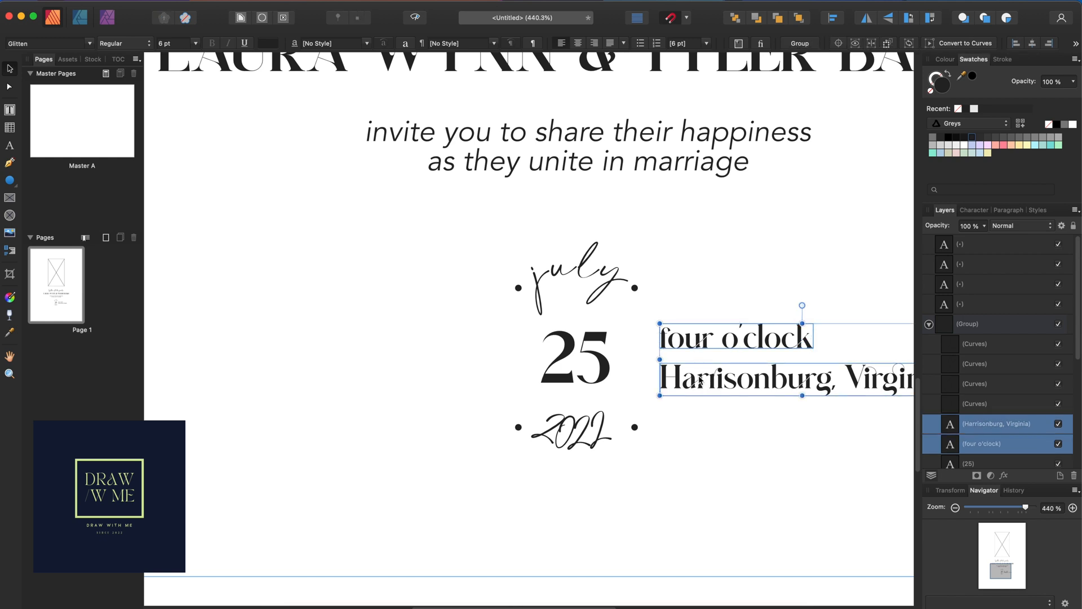
left_click_drag(699, 380, 256, 363)
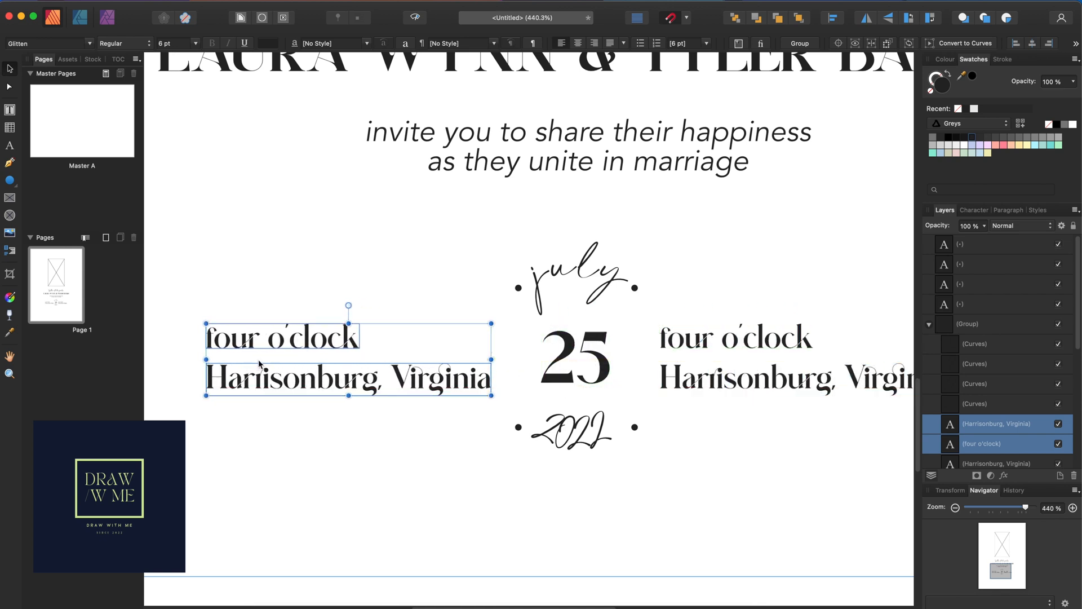
left_click(309, 345)
left_click_drag(310, 345, 443, 346)
Retype the upper copied line as 'Ad estate' and move it flush against the date
double_click(425, 345)
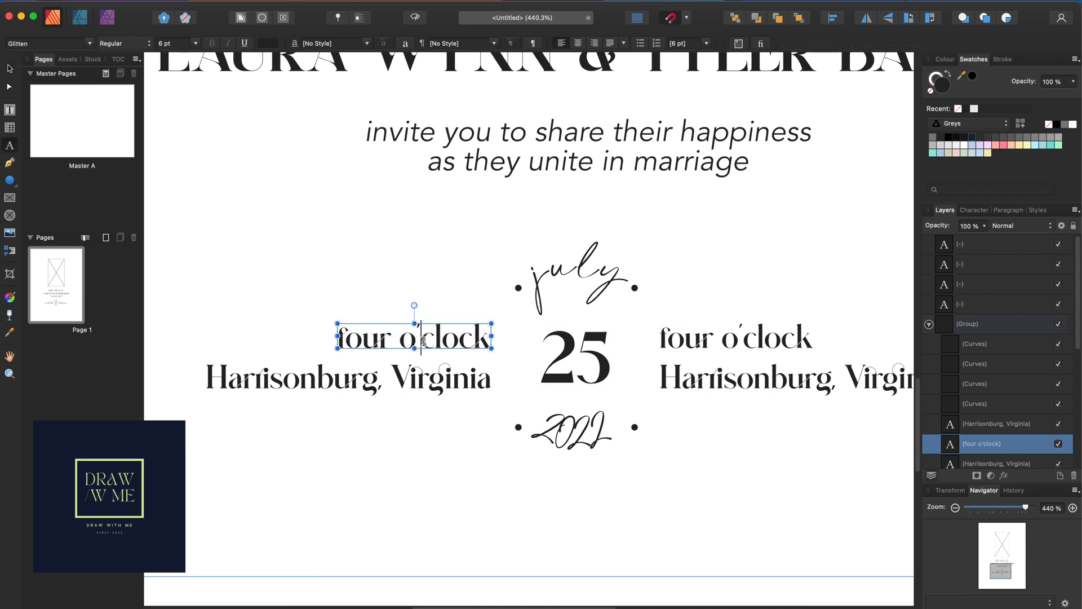
key("super+a")
type("AD ES")
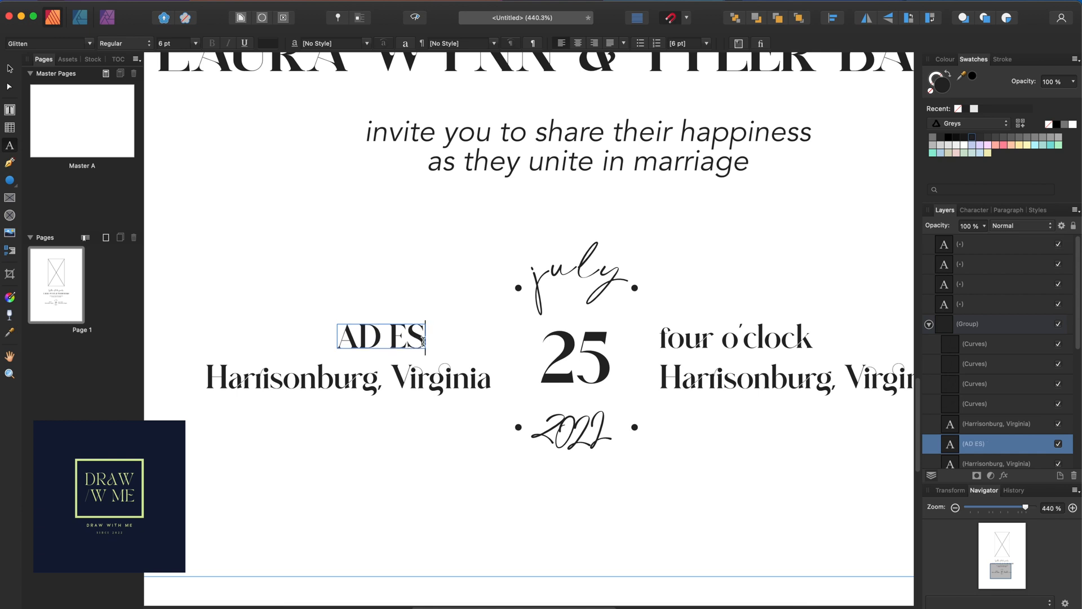
type("TATE")
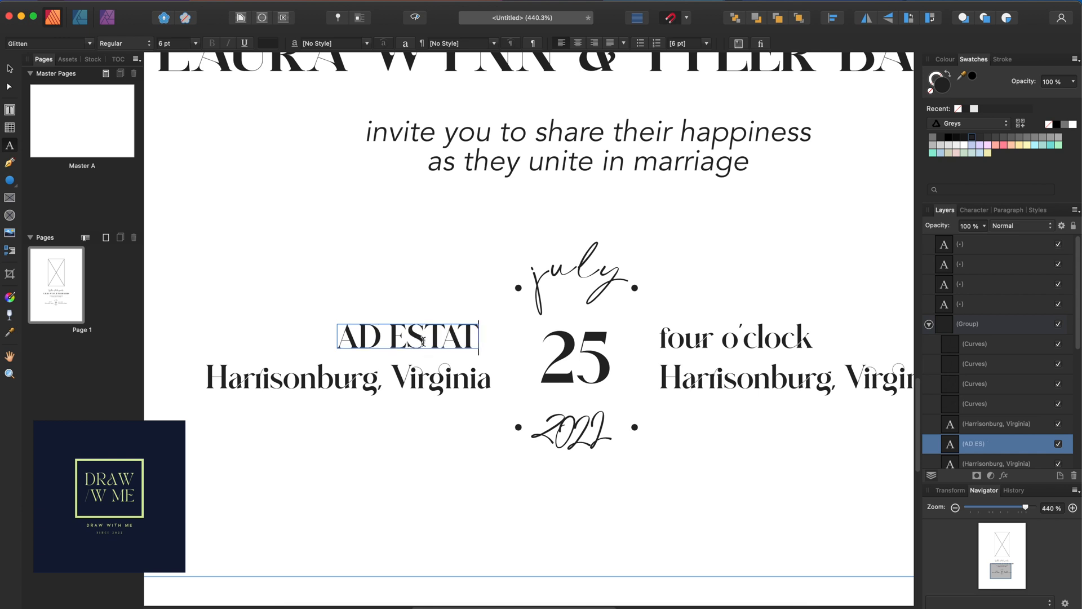
key("BackSpace")
key("BackSpace")
key("BackSpace")
key("BackSpace")
key("BackSpace")
key("BackSpace")
key("BackSpace")
key("BackSpace")
key("BackSpace")
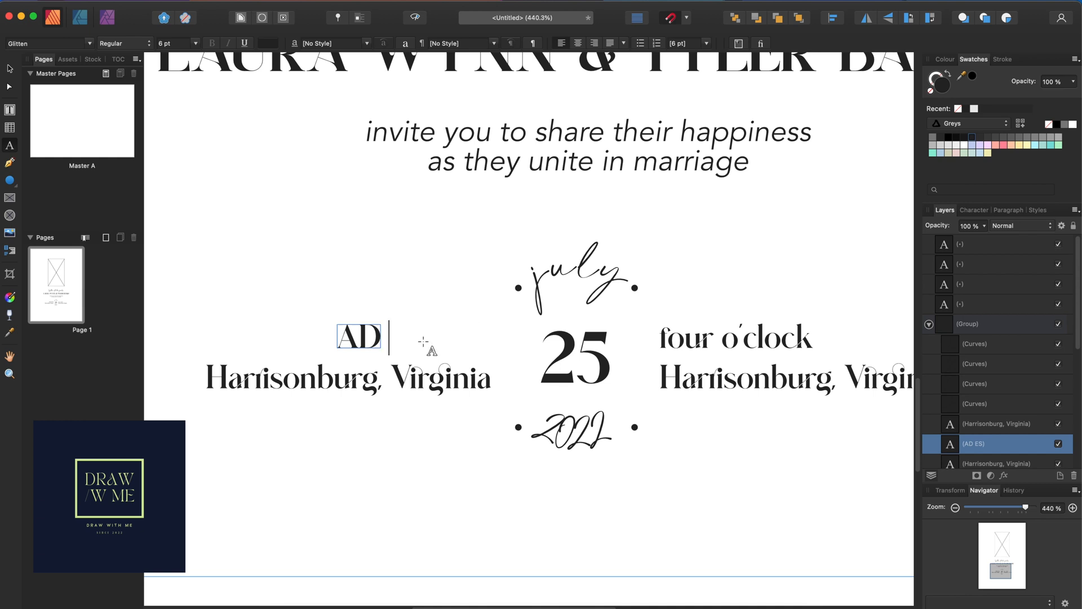
type("Ad estate")
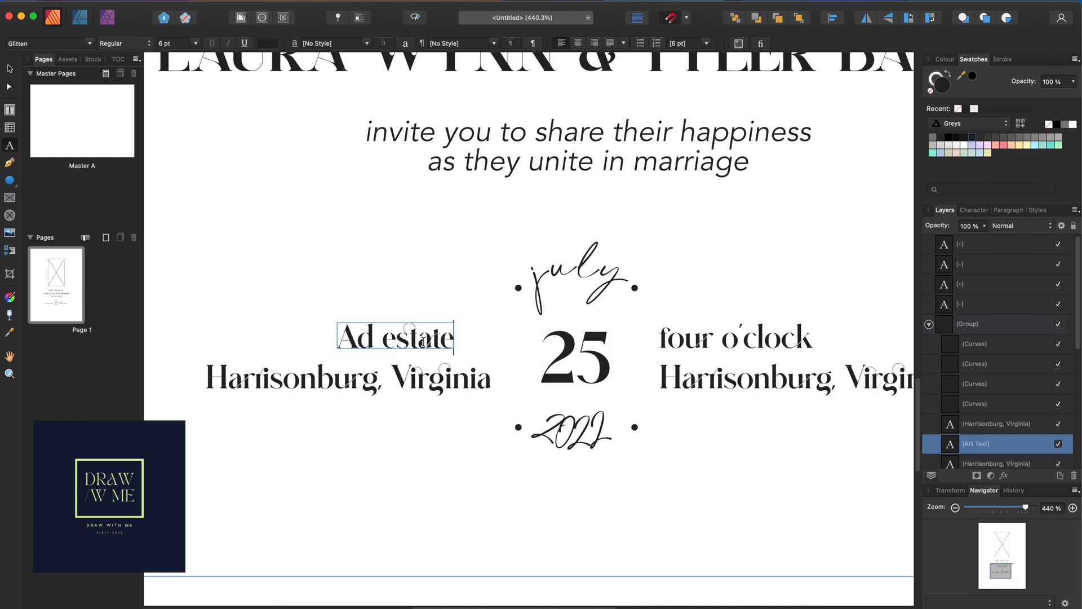
key("Escape")
left_click(10, 68)
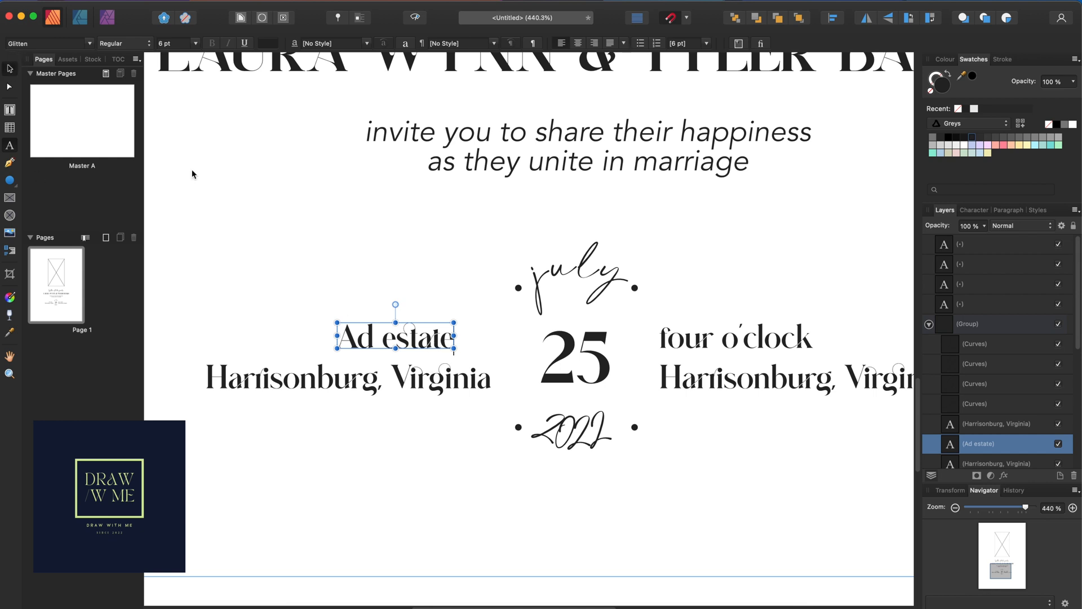
left_click_drag(380, 343, 418, 343)
left_click(431, 383)
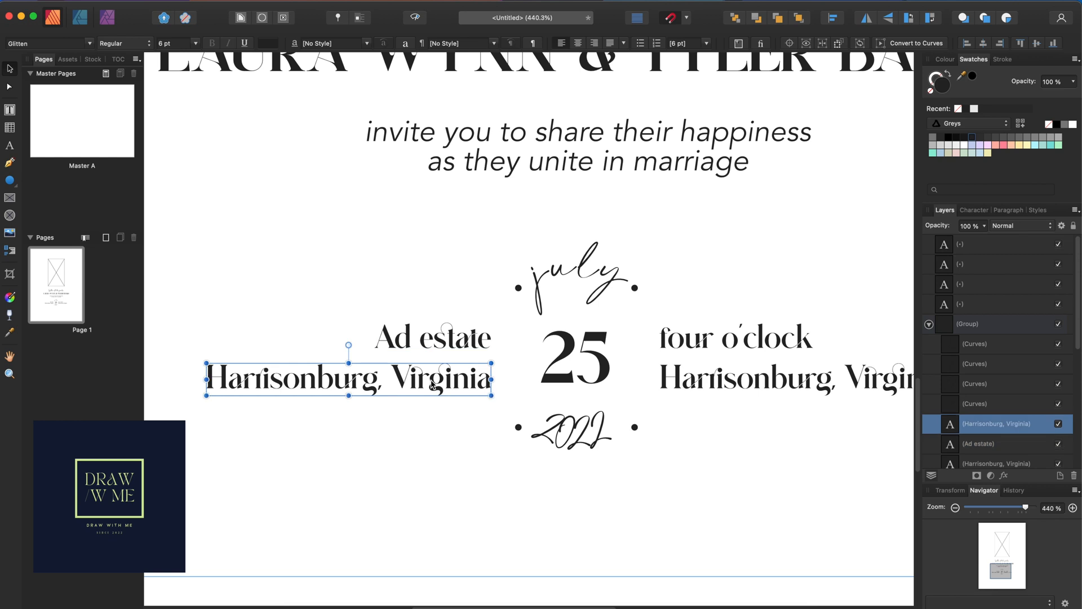
double_click(431, 384)
triple_click(431, 382)
left_click(430, 382)
double_click(430, 381)
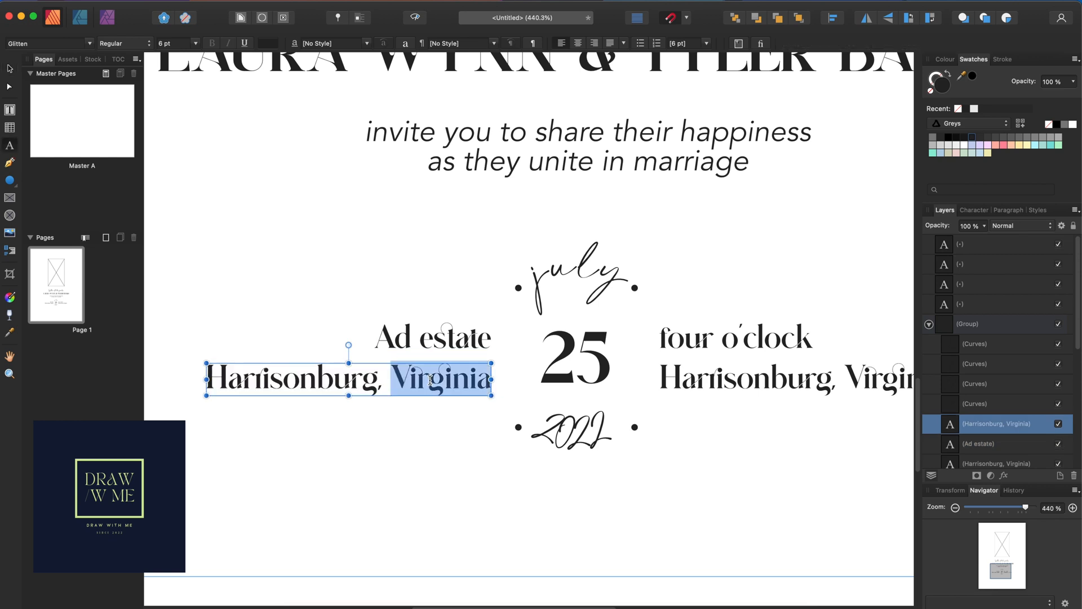
triple_click(431, 381)
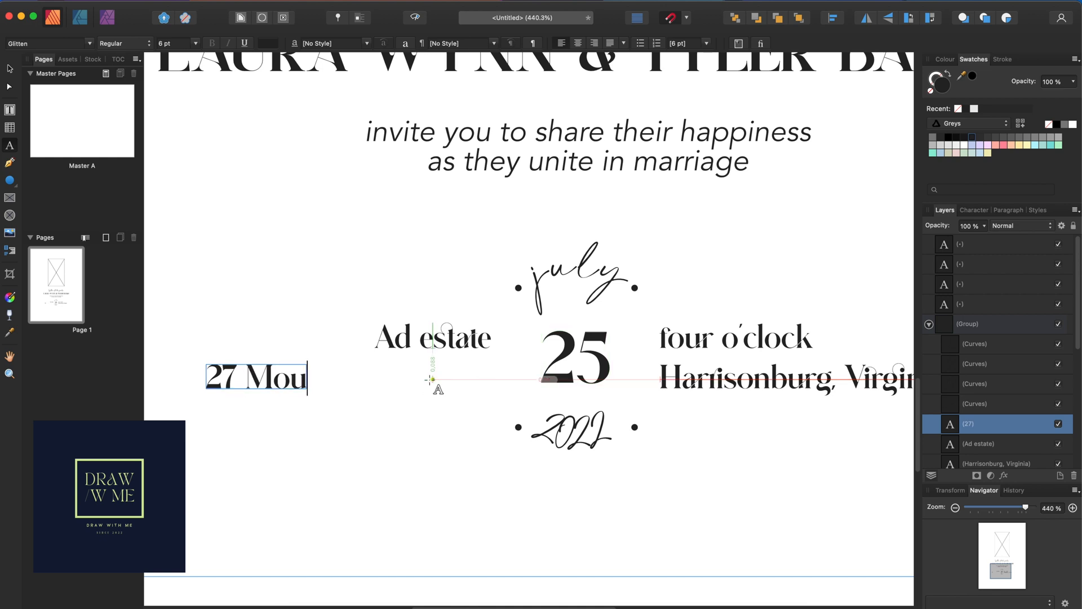
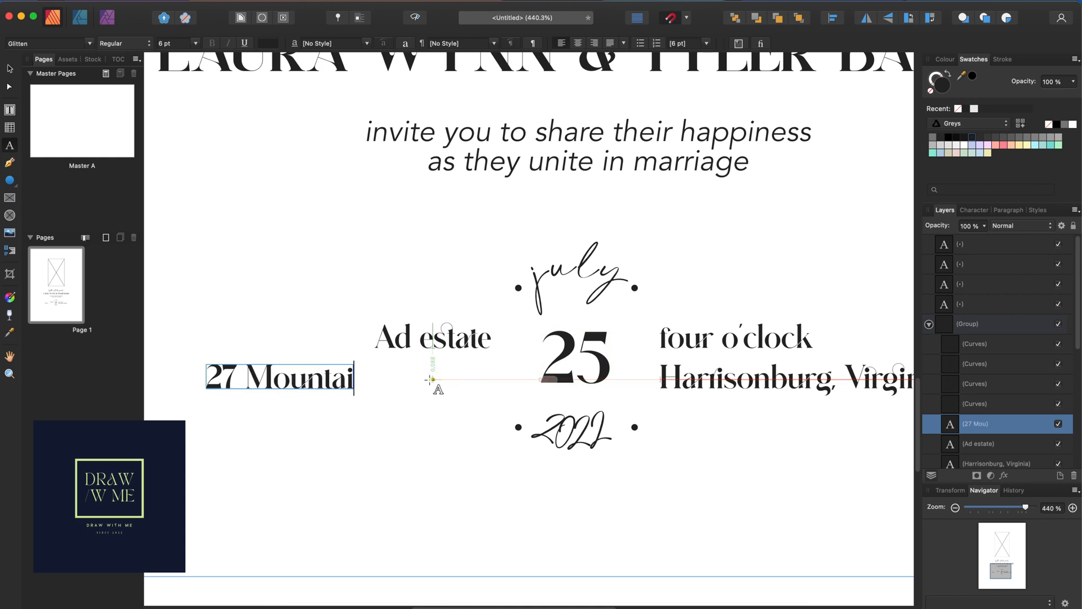
key("Escape")
left_click(9, 69)
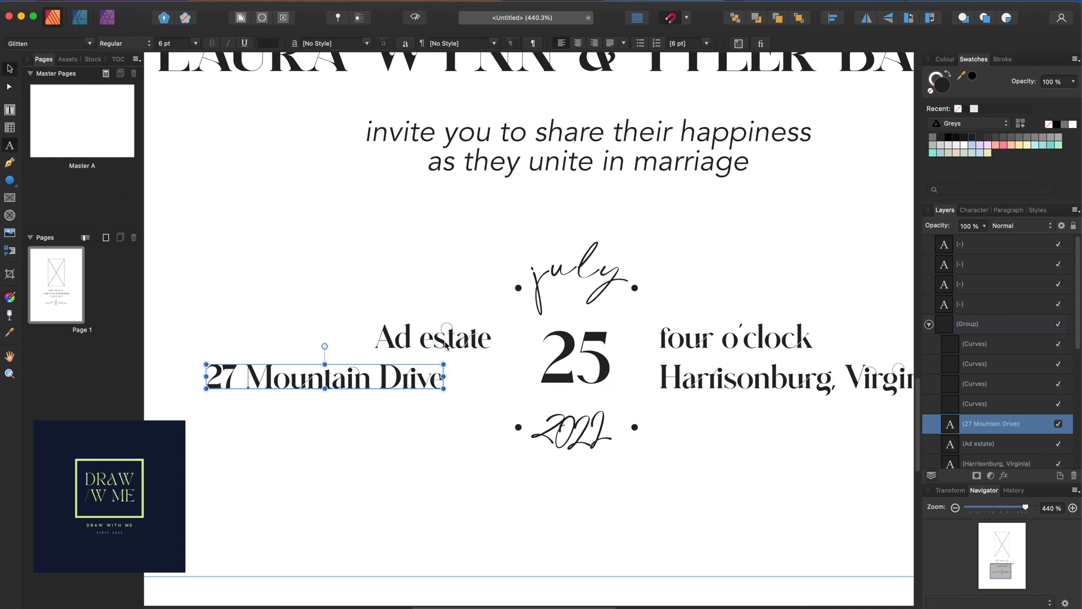
left_click_drag(423, 372, 454, 380)
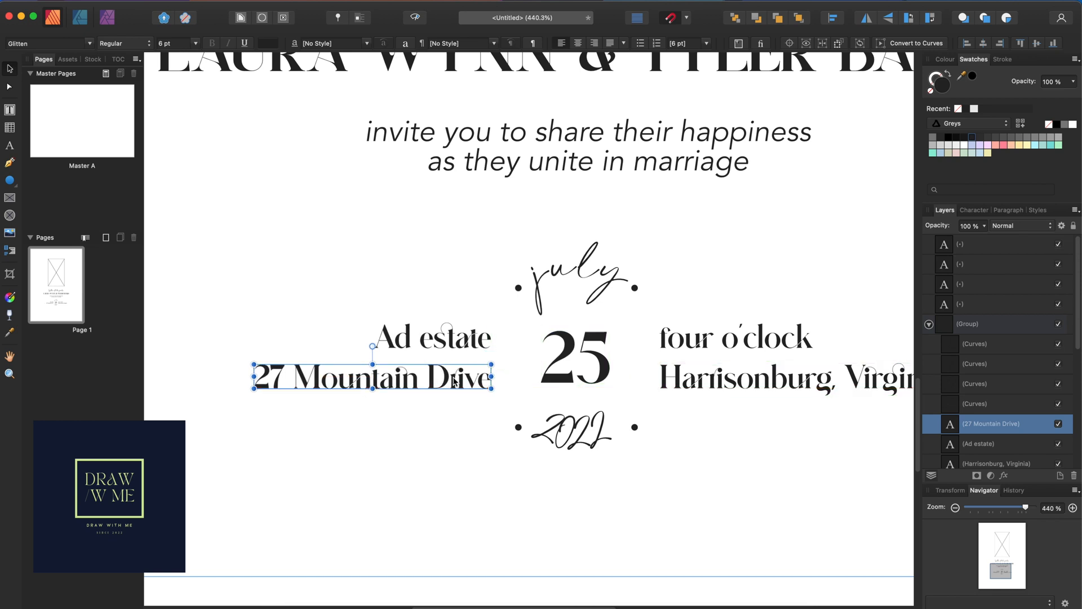
left_click(679, 474)
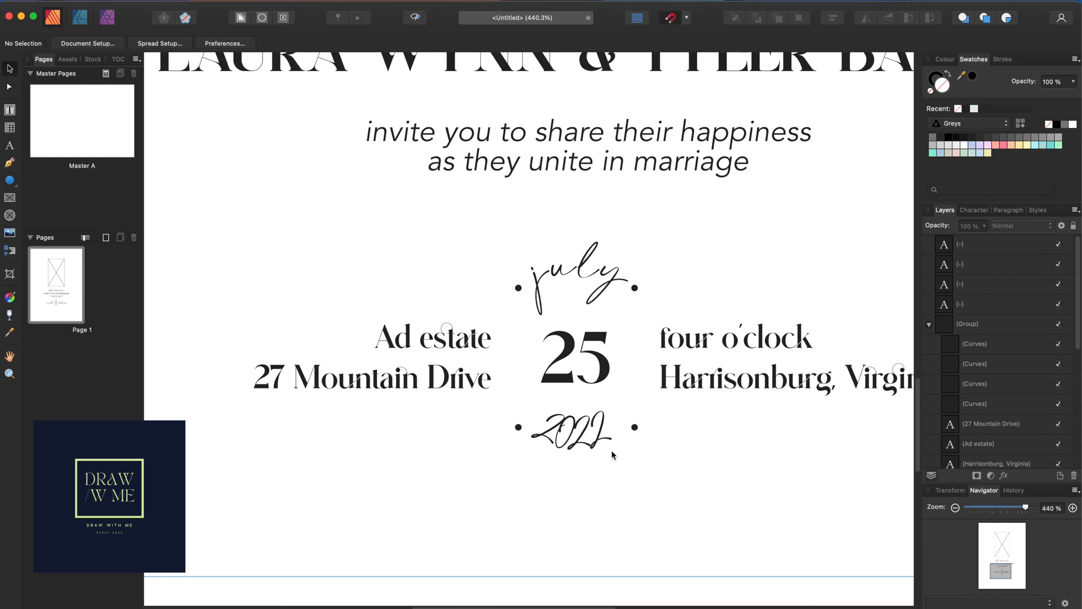
Shift the first 2 and the 0 of '2022' slightly left
double_click(556, 429)
scroll(563, 451, "left", 2)
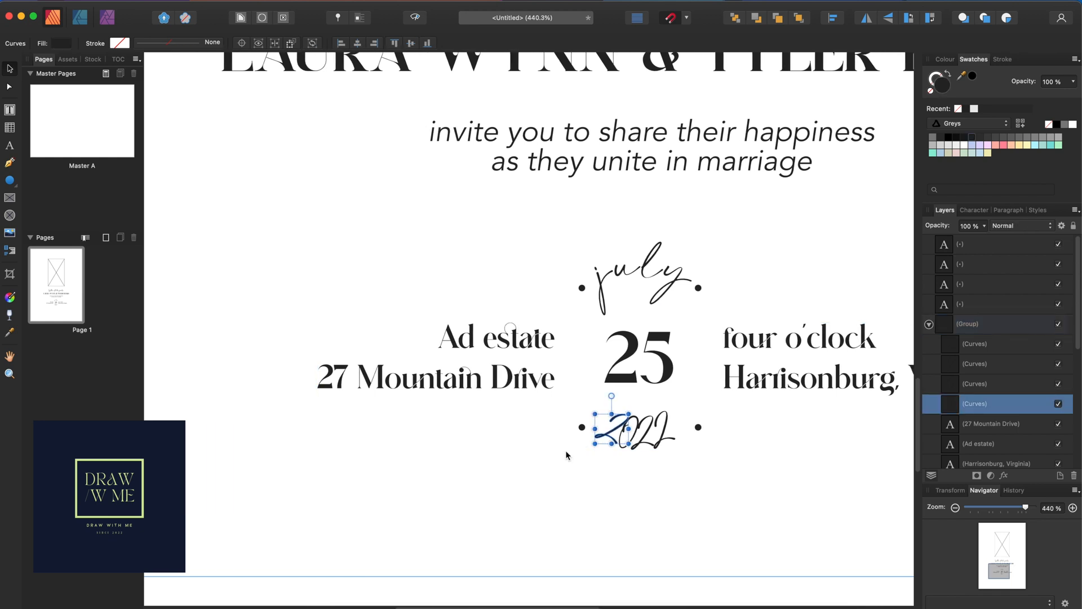
scroll(675, 456, "up", 10)
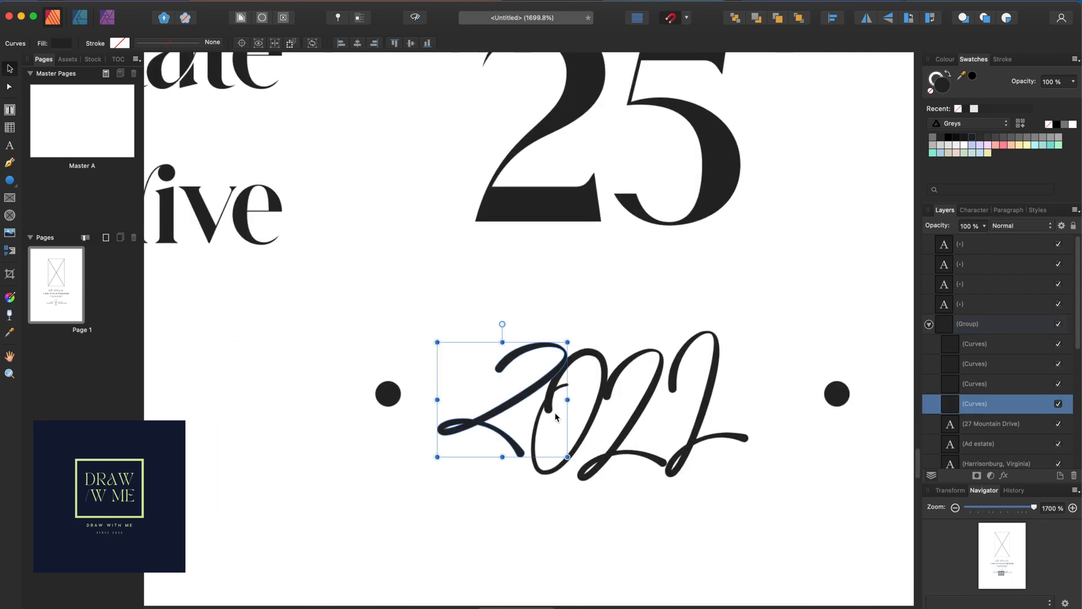
left_click_drag(520, 402, 502, 401)
left_click(592, 359)
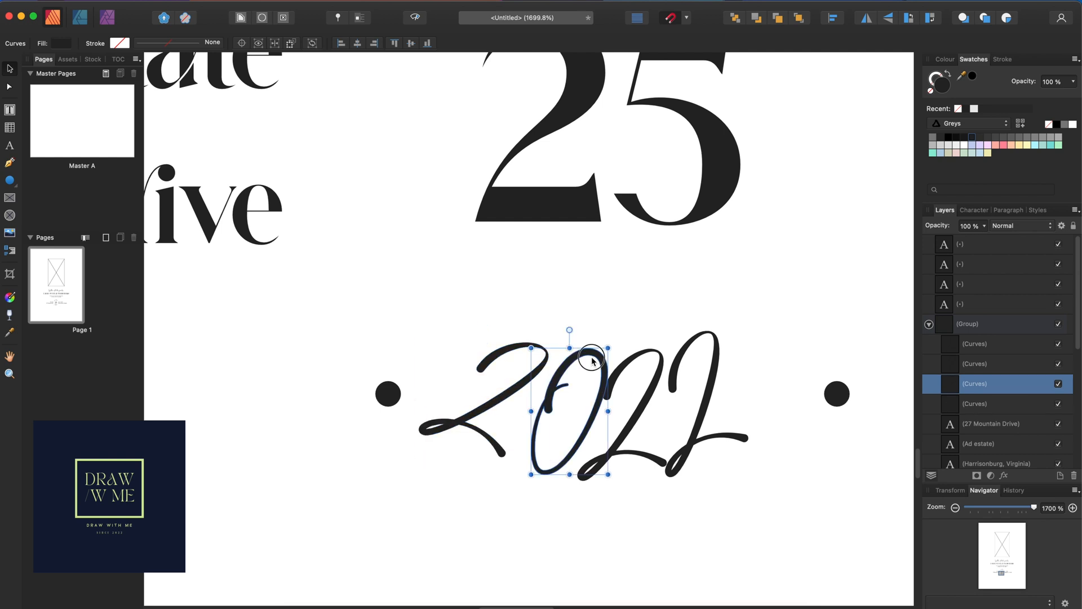
key("a")
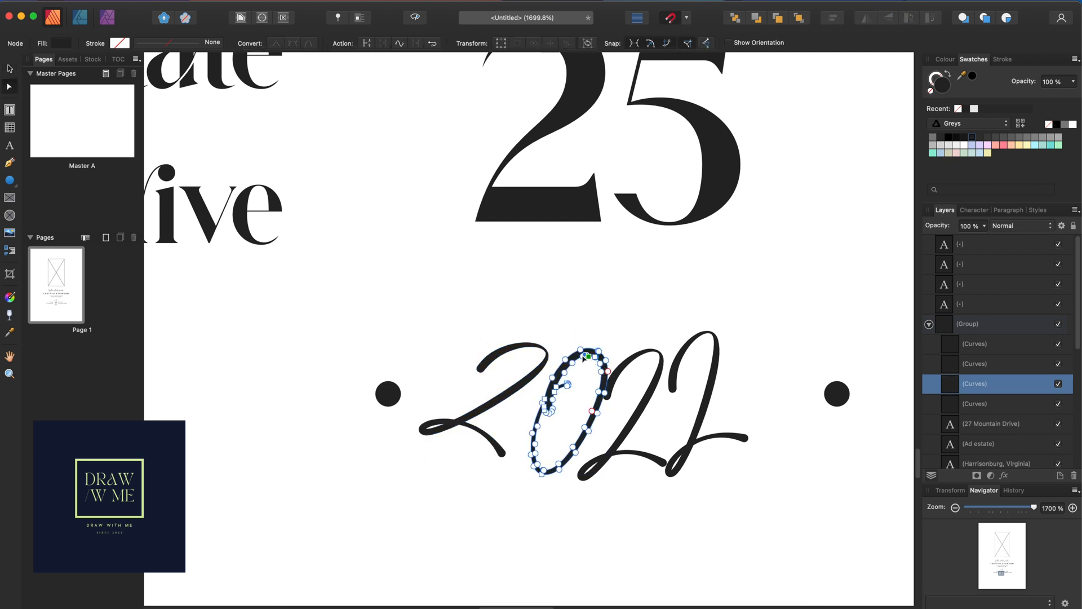
key("v")
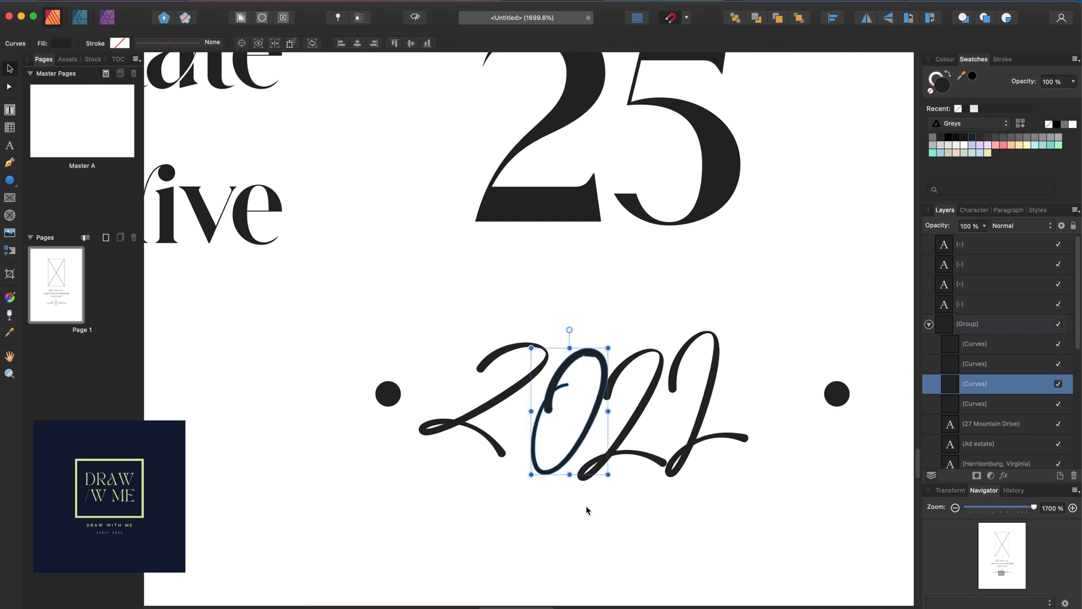
left_click(587, 508)
left_click(586, 351)
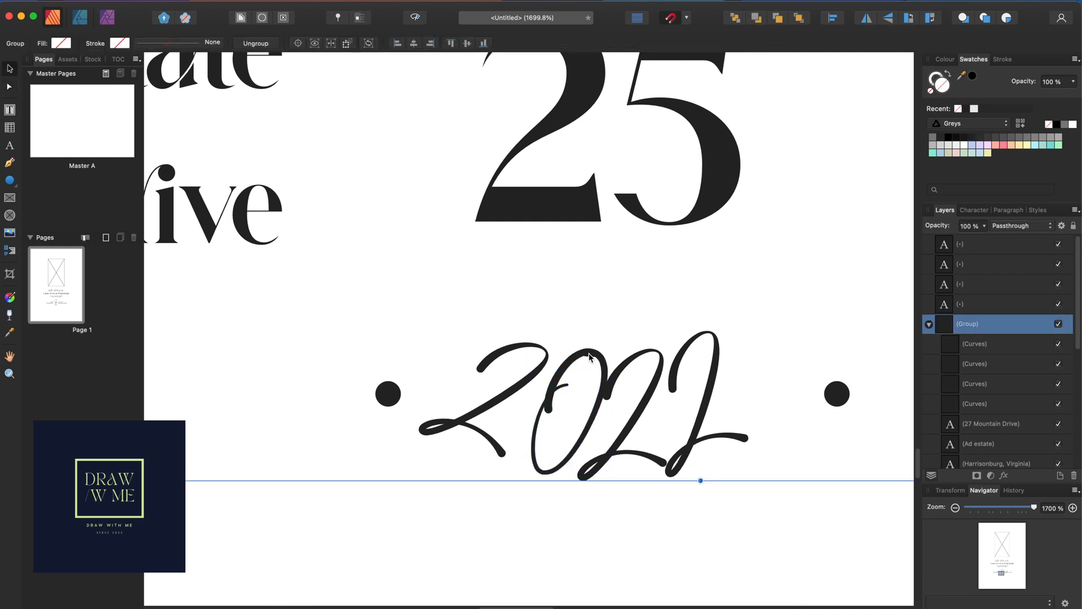
left_click(589, 355)
left_click_drag(590, 356, 582, 356)
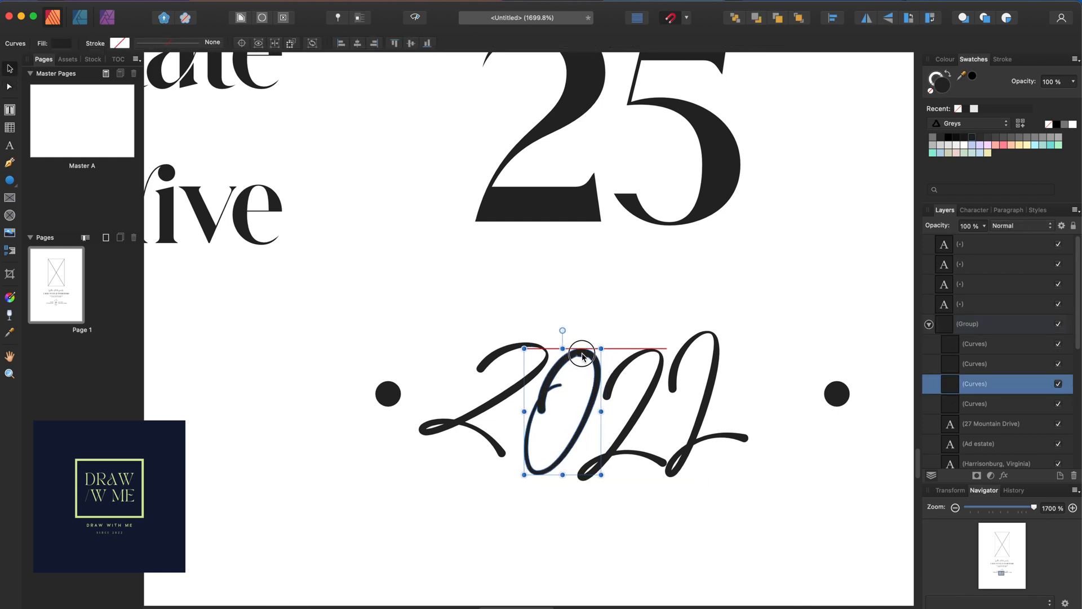
Nudge the third digit, move the final 2 about 25 px right and tilt it about -6°
left_click(660, 361)
left_click_drag(658, 370, 662, 367)
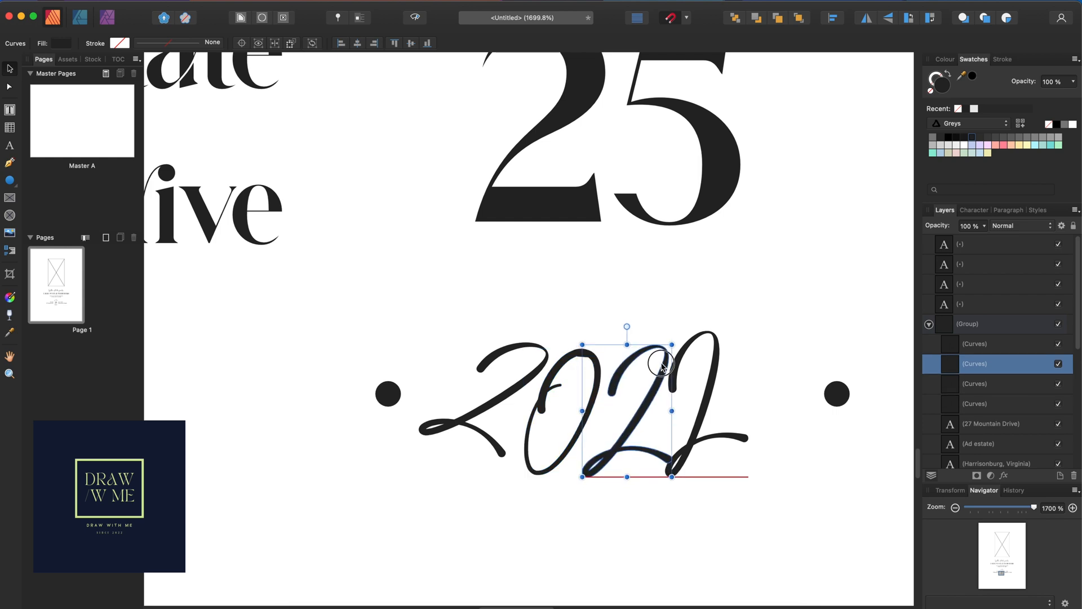
left_click(713, 366)
double_click(713, 367)
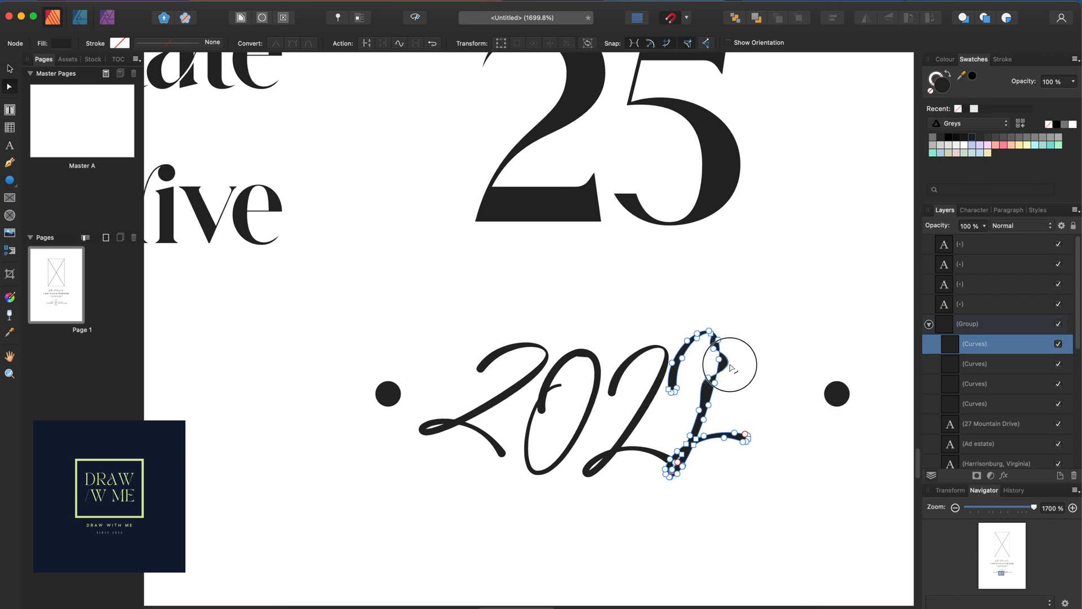
left_click(9, 69)
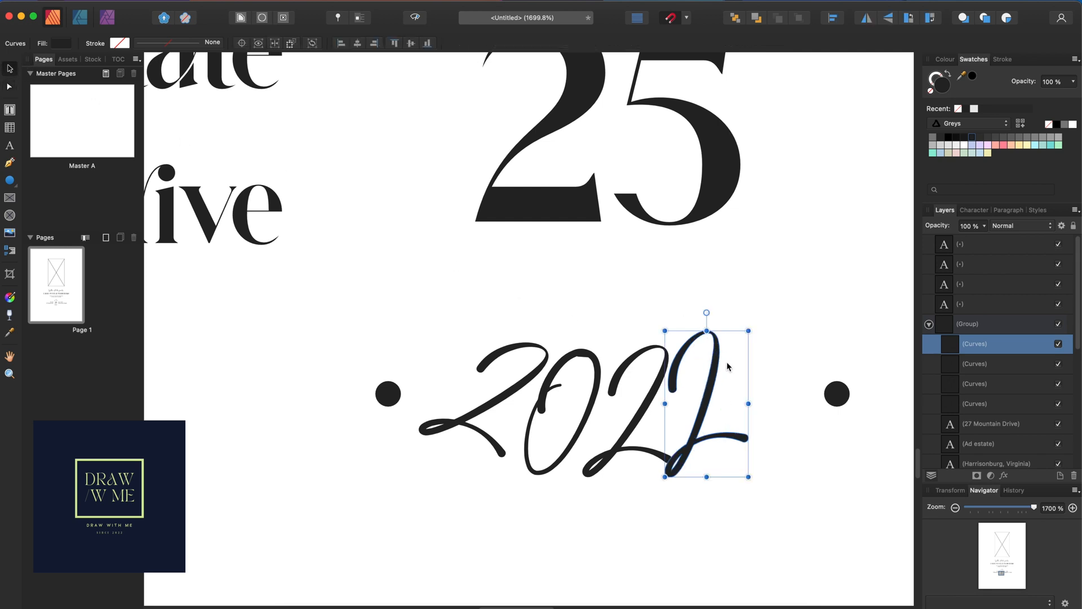
left_click_drag(719, 366, 733, 362)
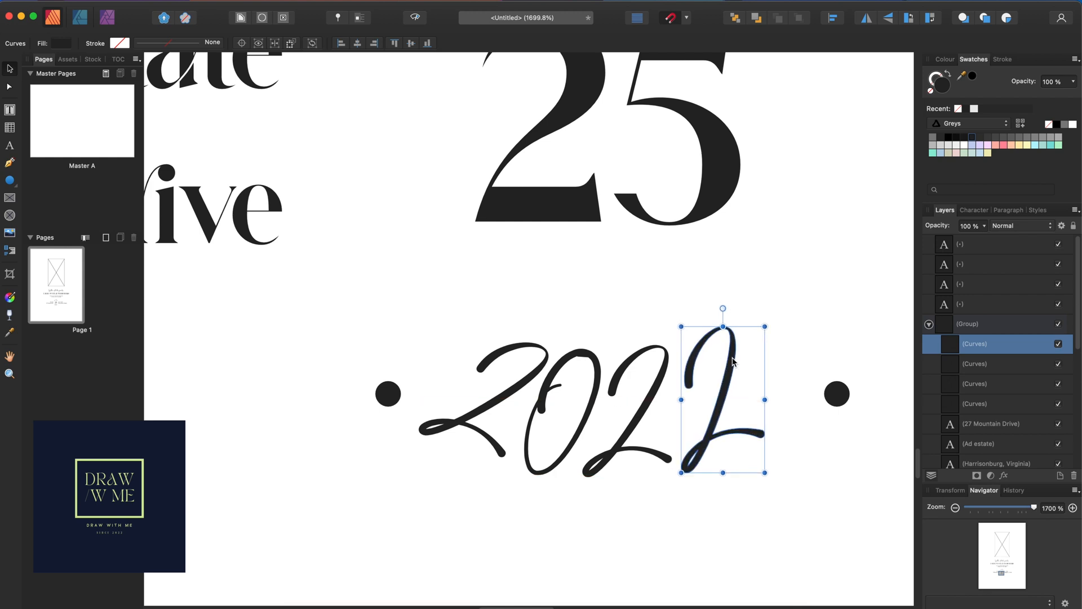
left_click_drag(722, 309, 733, 312)
left_click_drag(725, 378, 726, 379)
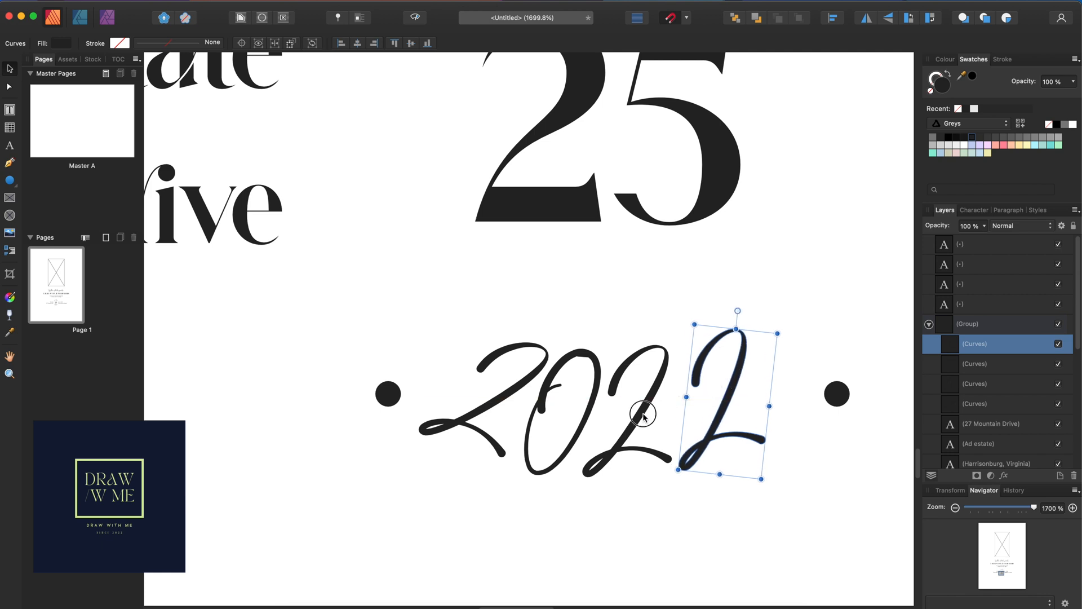
left_click(644, 416)
left_click_drag(645, 416, 651, 418)
Deselect the digits and scroll down toward the bottom of the page
left_click(738, 498)
scroll(753, 483, "down", 5)
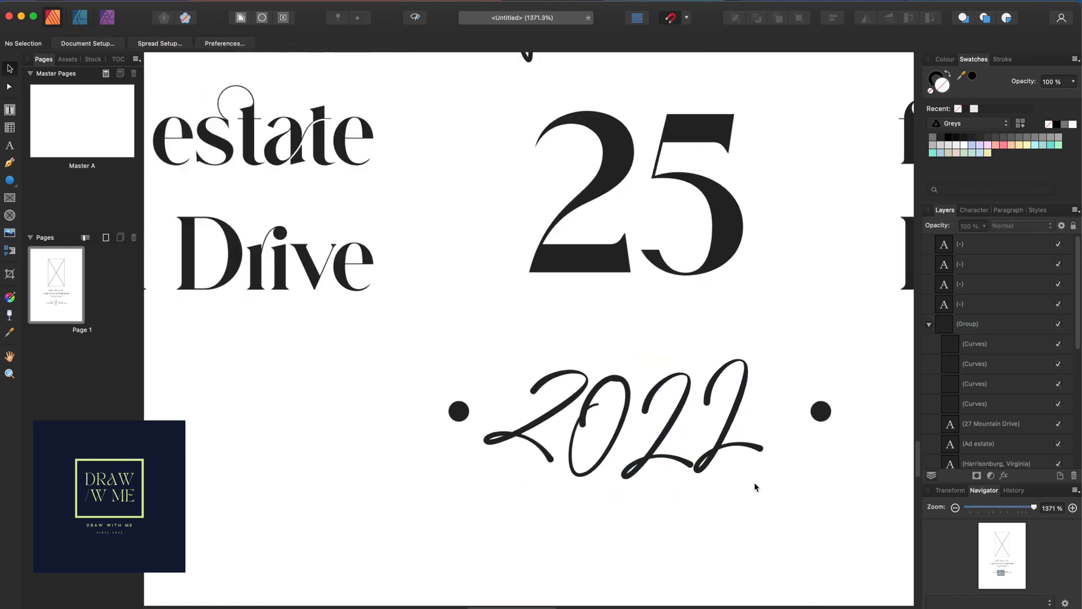
scroll(759, 481, "down", 5)
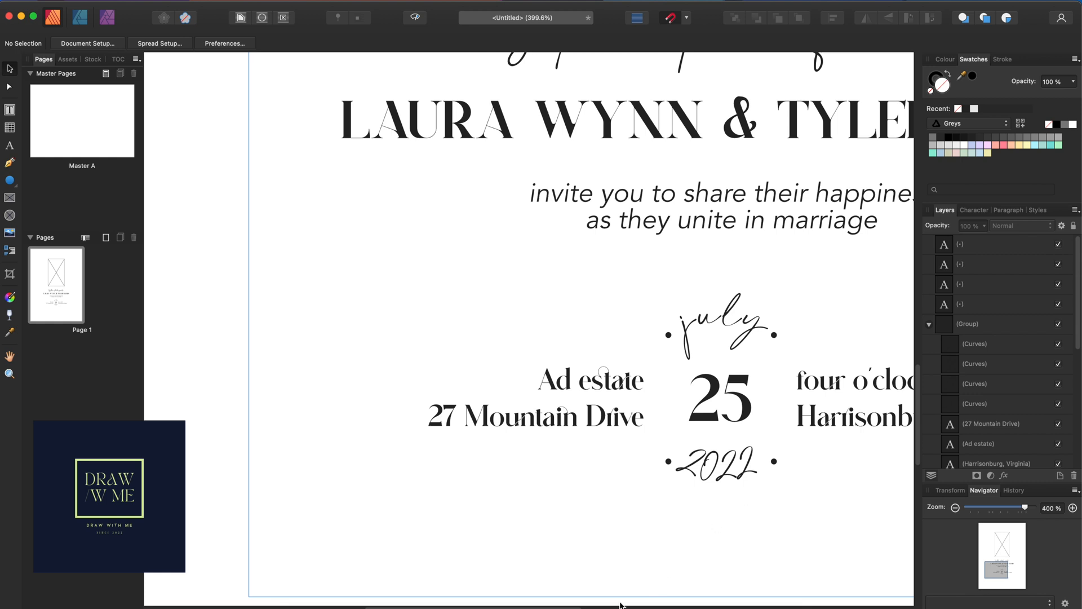
scroll(591, 603, "right", 5)
scroll(637, 530, "down", 5)
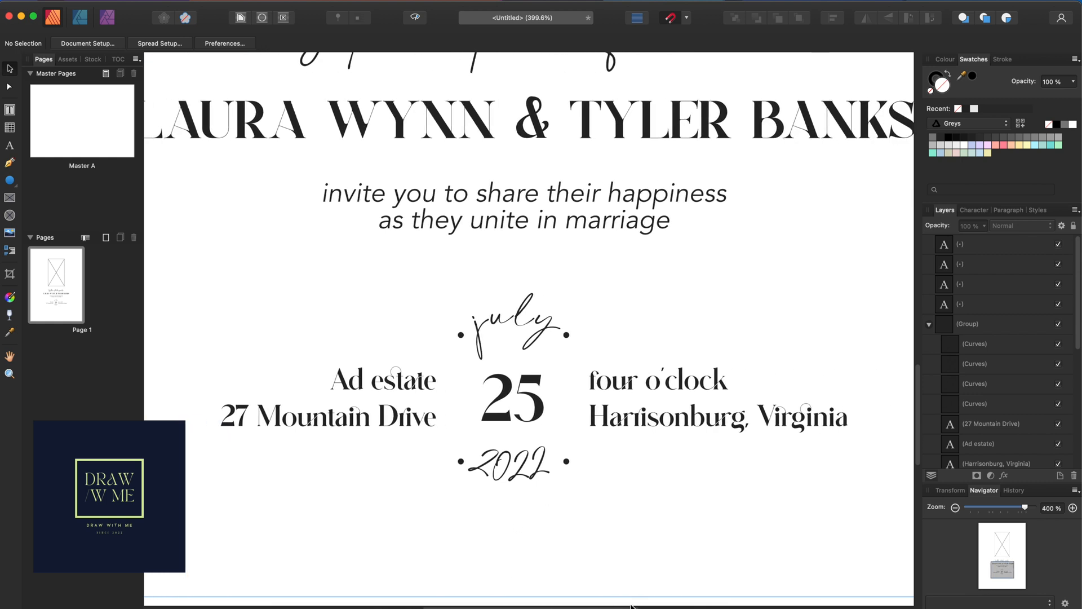
Duplicate 'Together with their families' to the page bottom and retype it as 'Reception to follow'
left_click(601, 249)
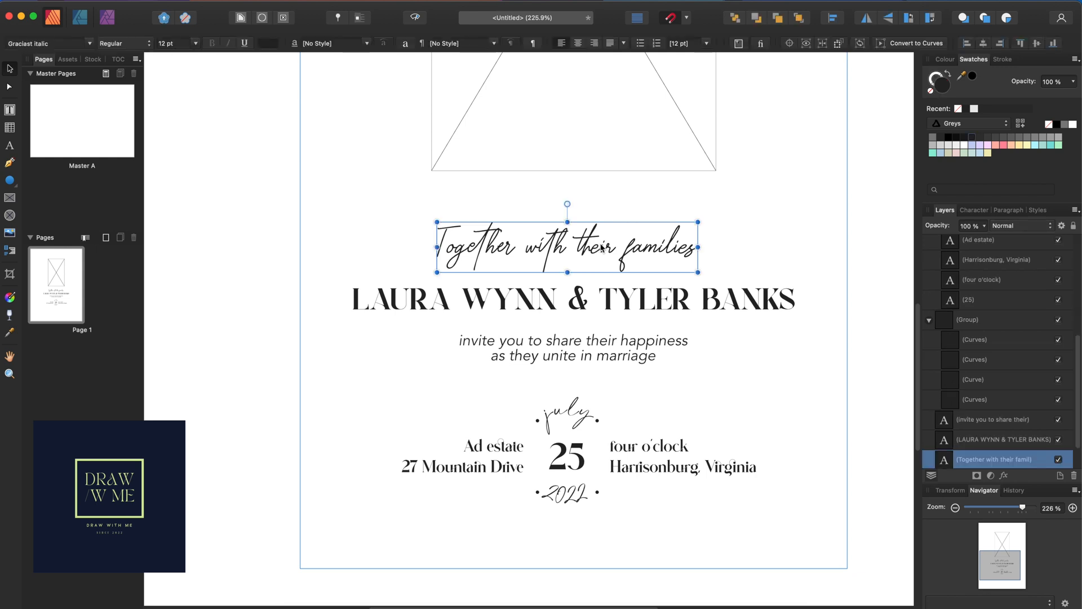
left_click_drag(601, 248, 609, 555)
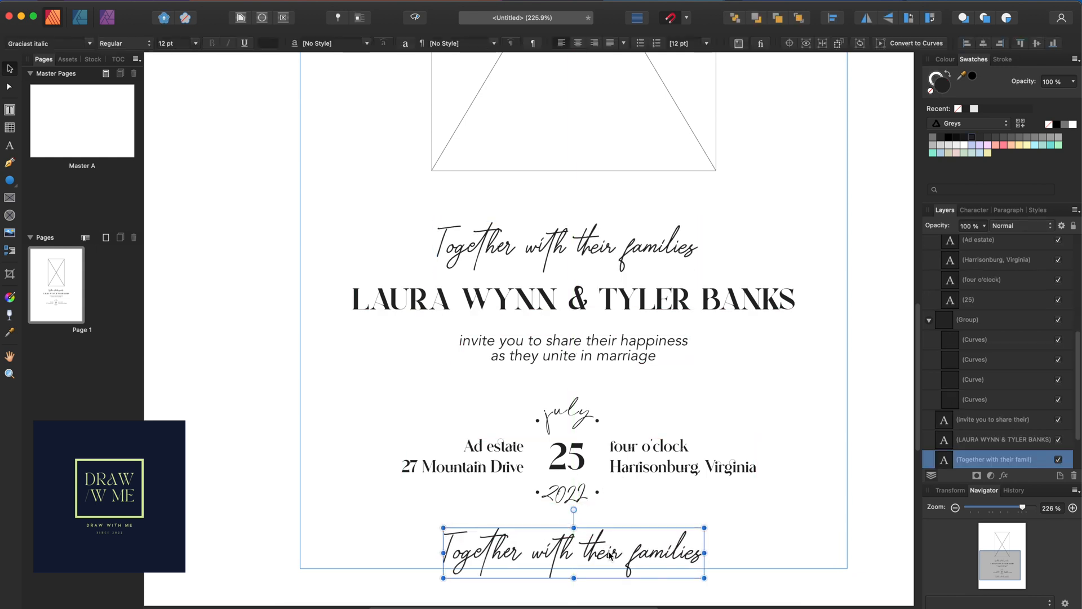
double_click(609, 556)
left_click(609, 552)
left_click(609, 552)
double_click(609, 552)
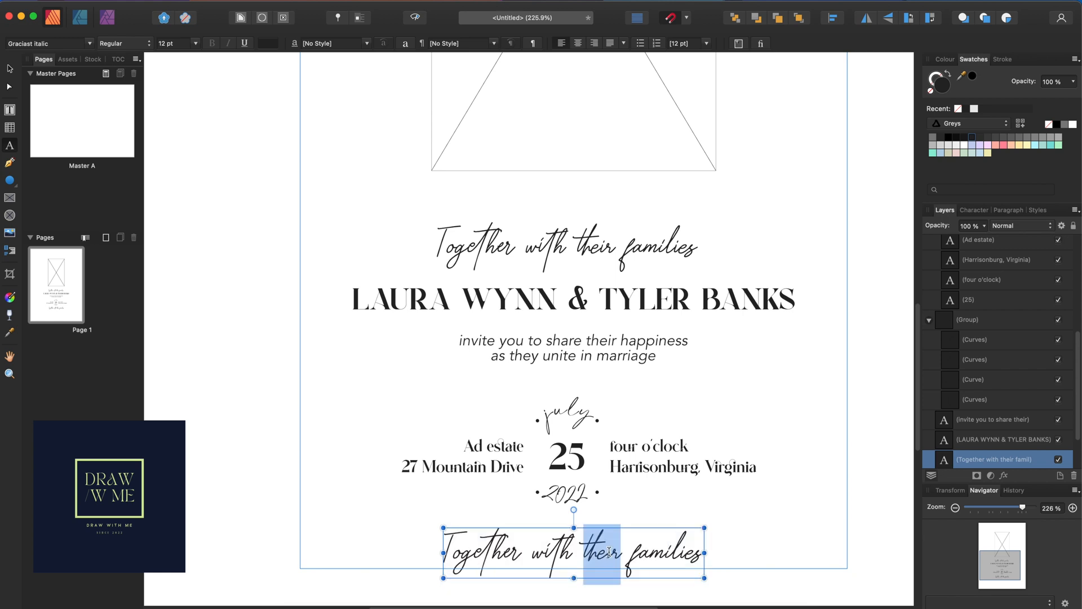
triple_click(609, 553)
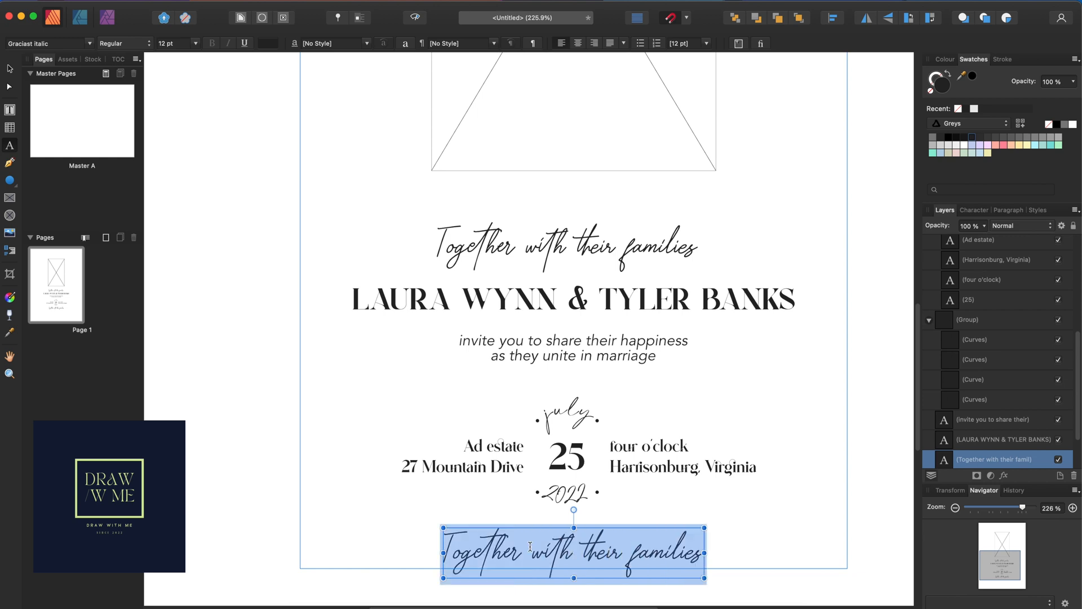
type("Rec")
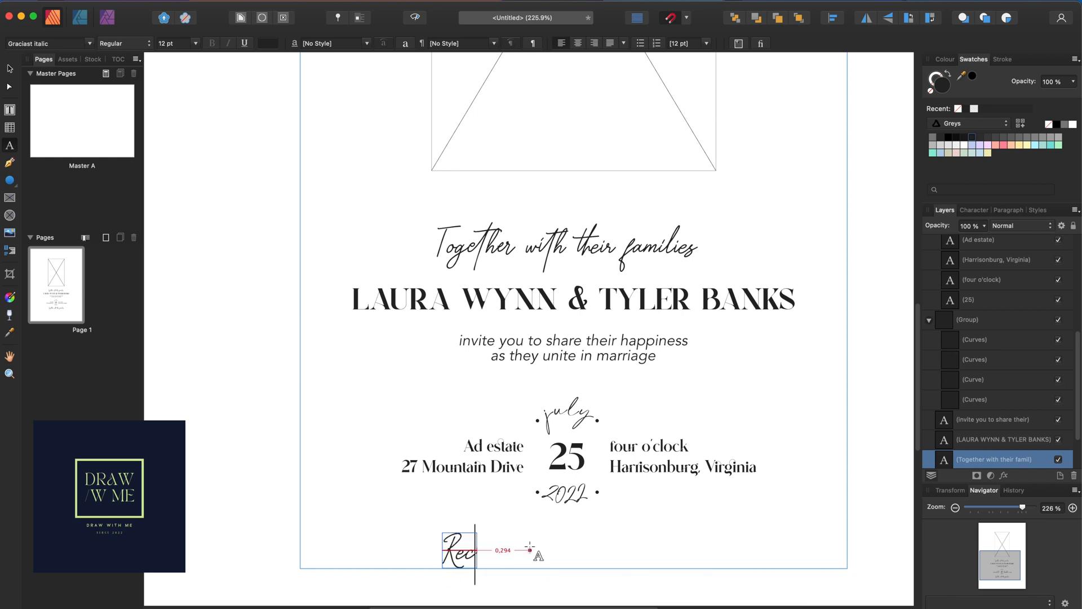
type("eption to f")
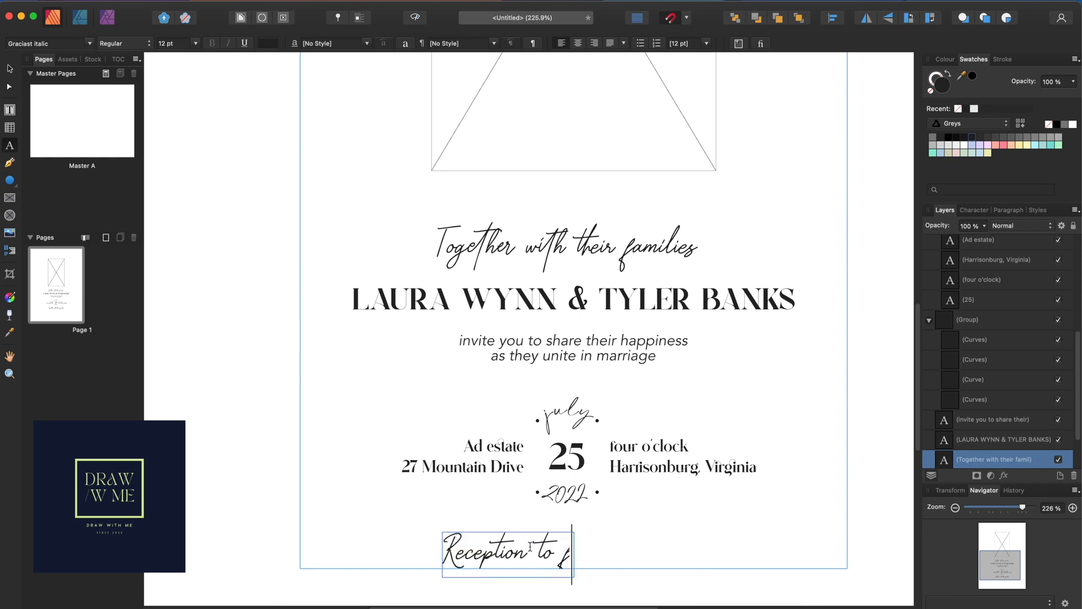
type("ollow")
key("Escape")
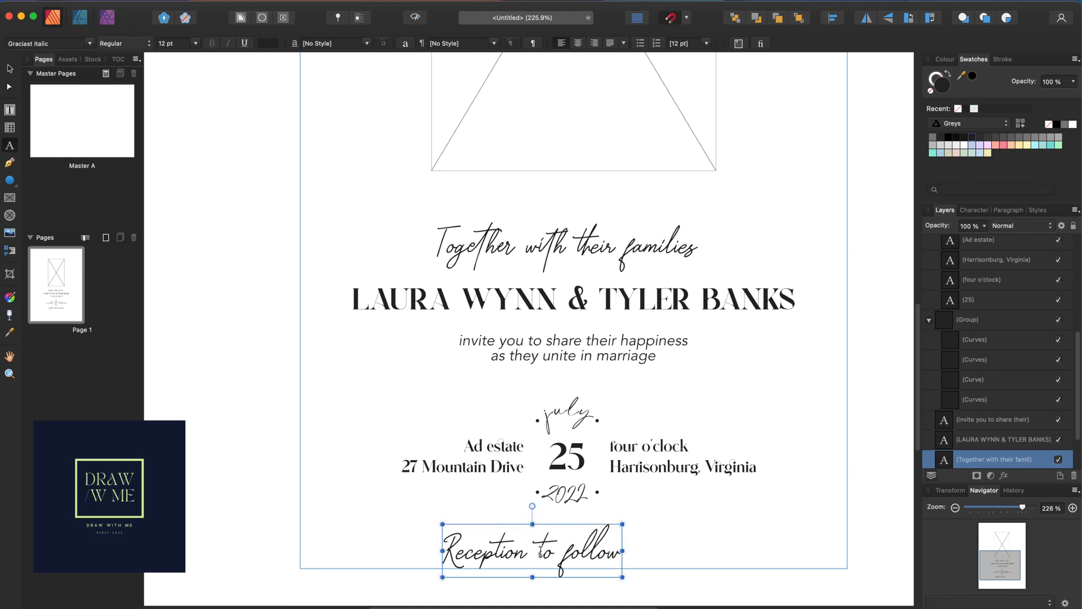
triple_click(541, 553)
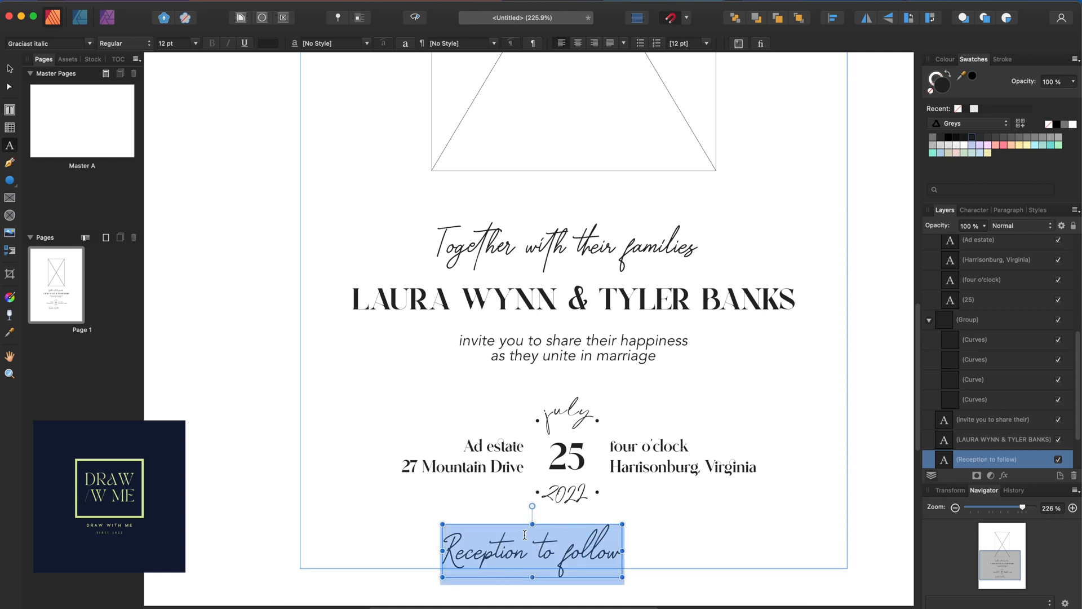
left_click(194, 47)
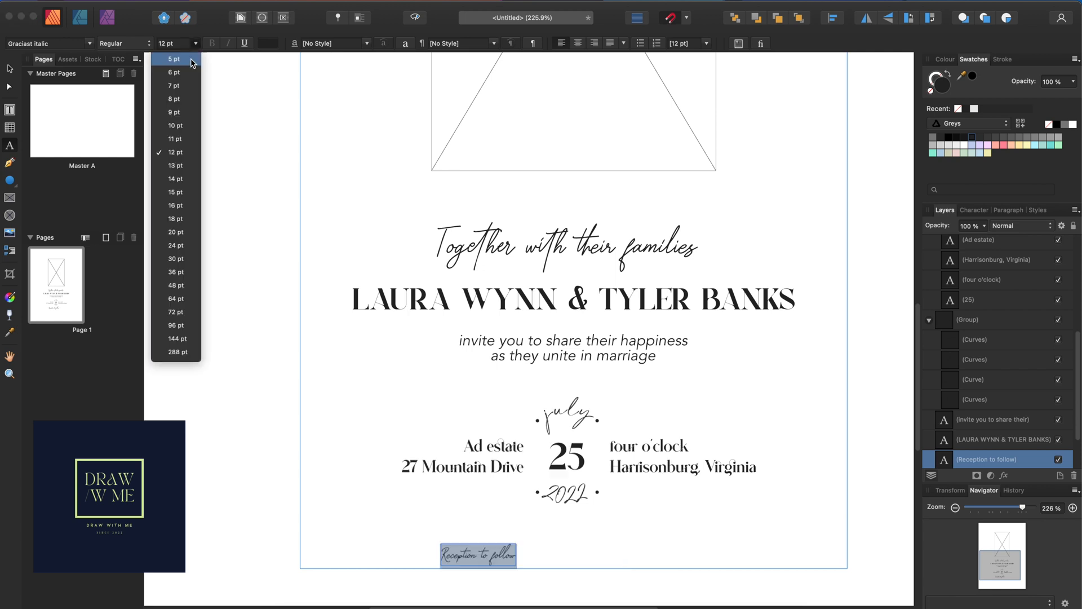
Make 'Reception to follow' 8 pt and centre it horizontally at the card's bottom using smart guides
left_click(177, 100)
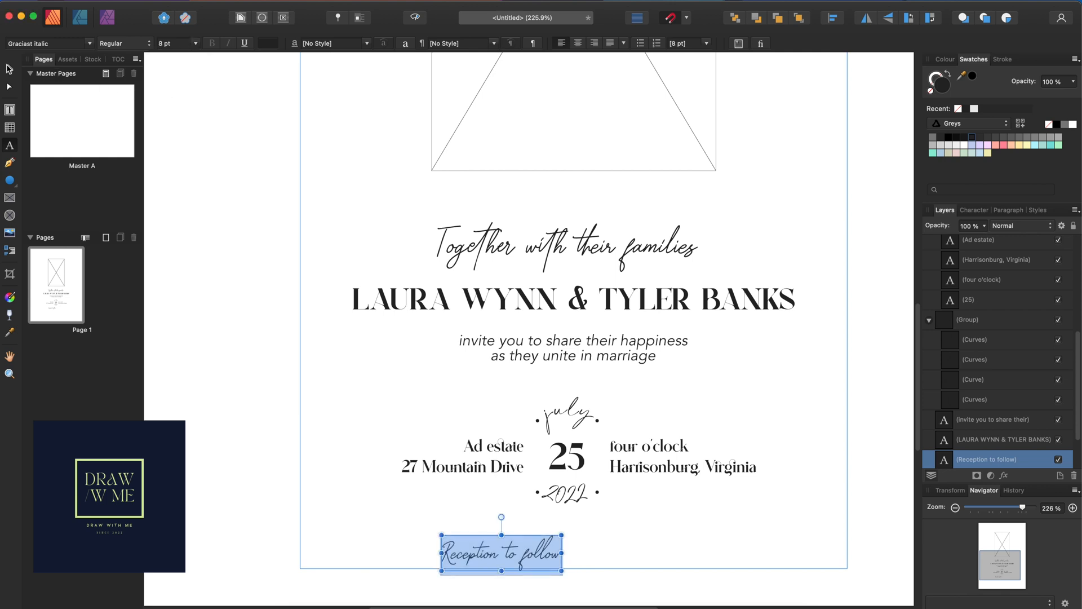
key("Escape")
left_click_drag(530, 552, 593, 552)
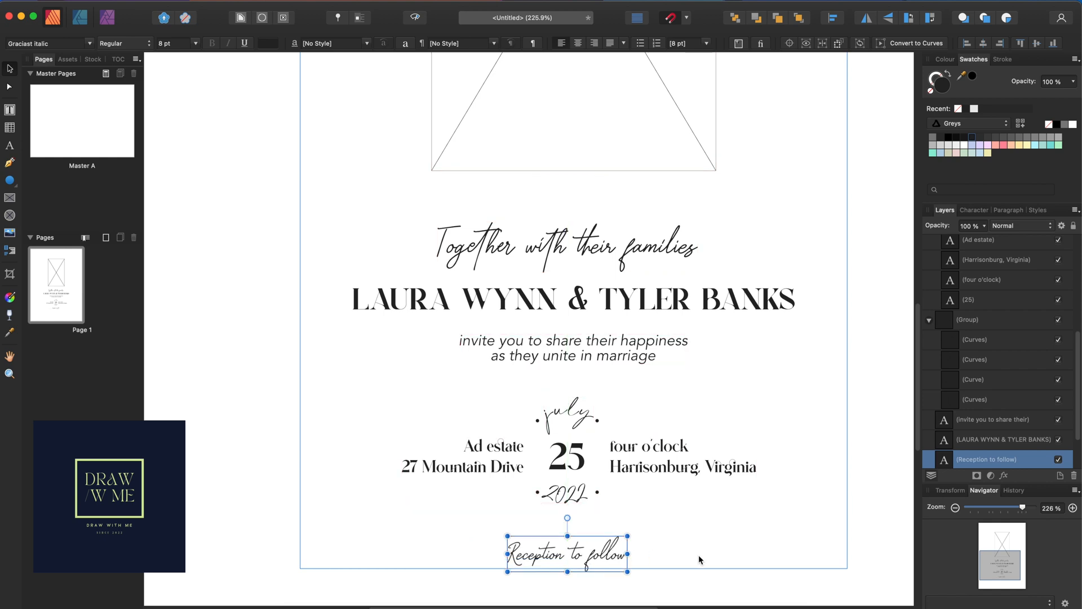
left_click(729, 553)
scroll(735, 480, "down", 5)
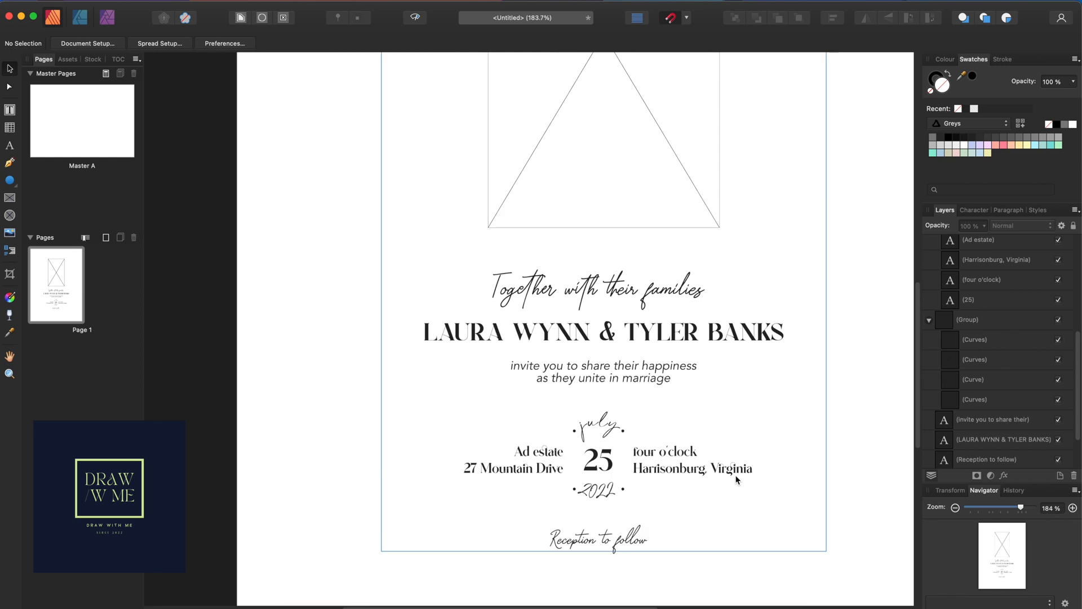
scroll(641, 603, "down", 2)
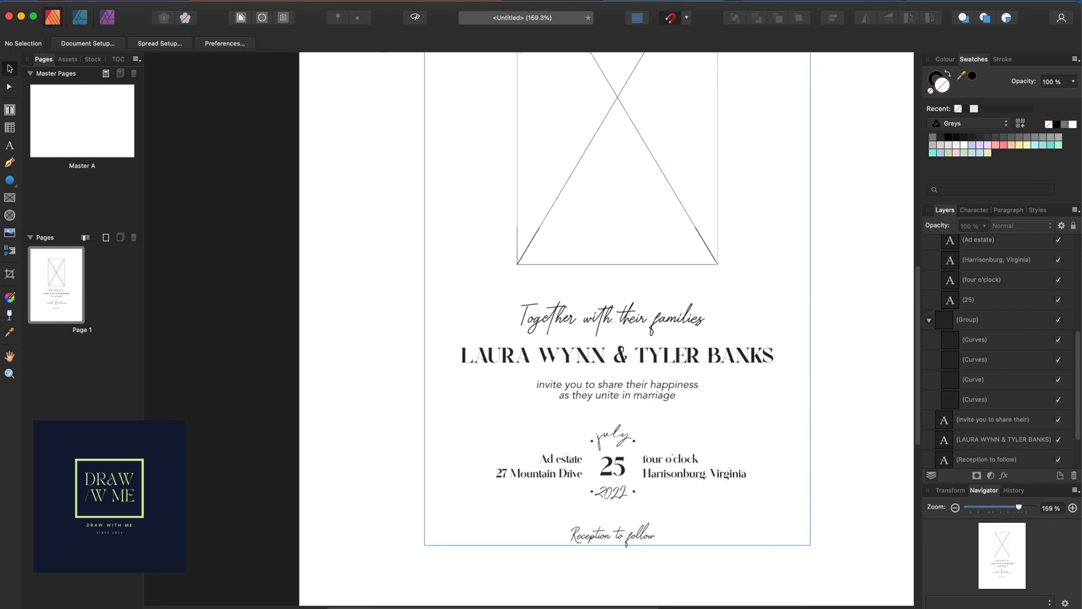
scroll(676, 487, "down", 2)
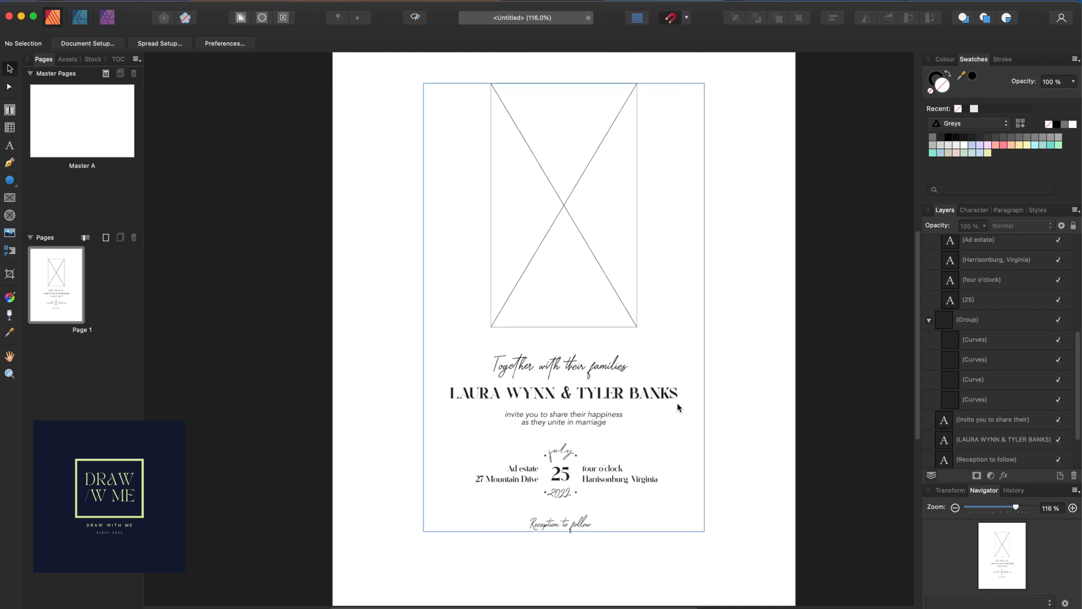
scroll(675, 398, "up", 1)
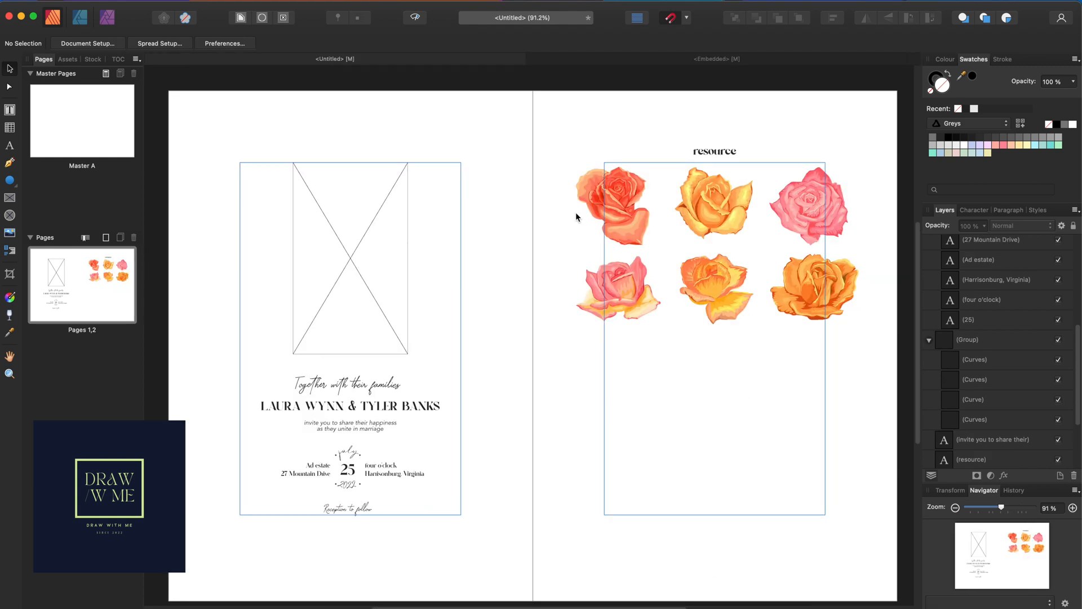
Delete the empty picture placeholder on page 1
left_click(349, 213)
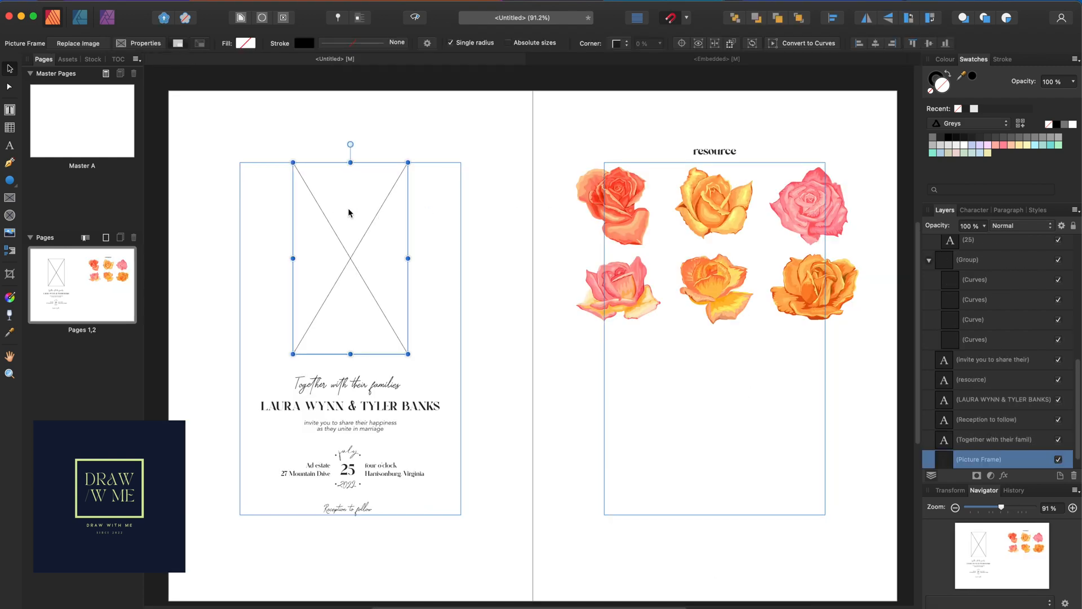
key("Delete")
left_click_drag(680, 363, 563, 265)
Copy the bottom-left pink rose from the embedded rose sheet and place it above the invitation text
double_click(617, 286)
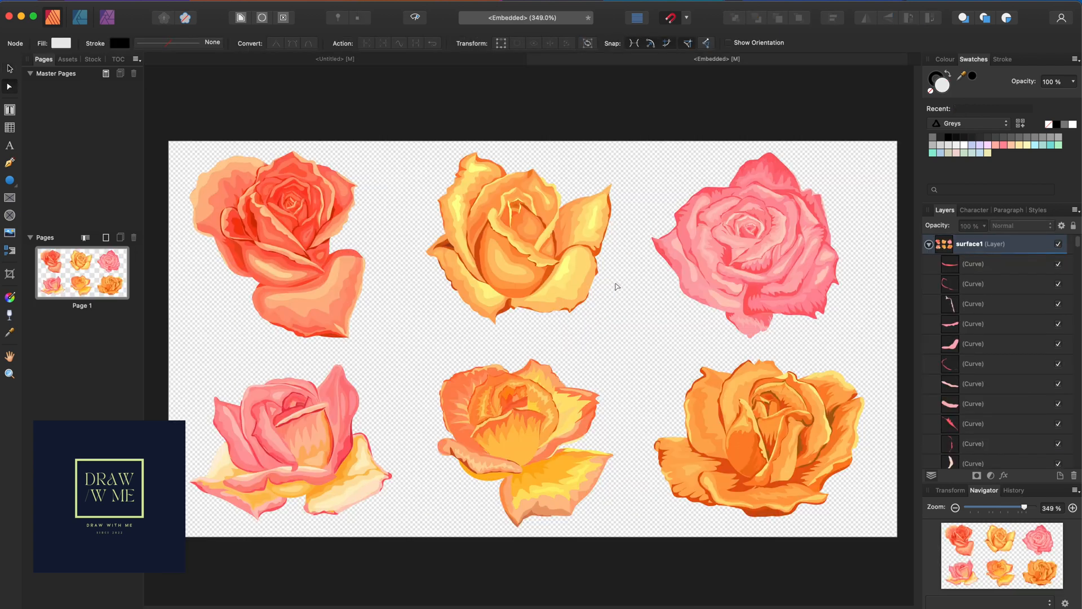
left_click_drag(427, 532, 169, 355)
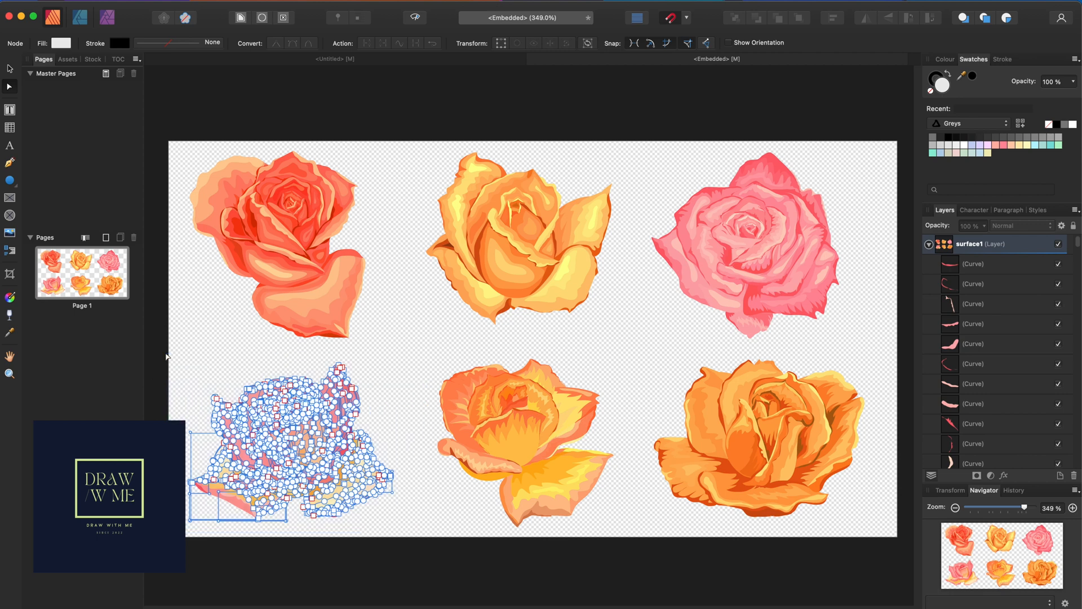
left_click(448, 63)
key("super+v")
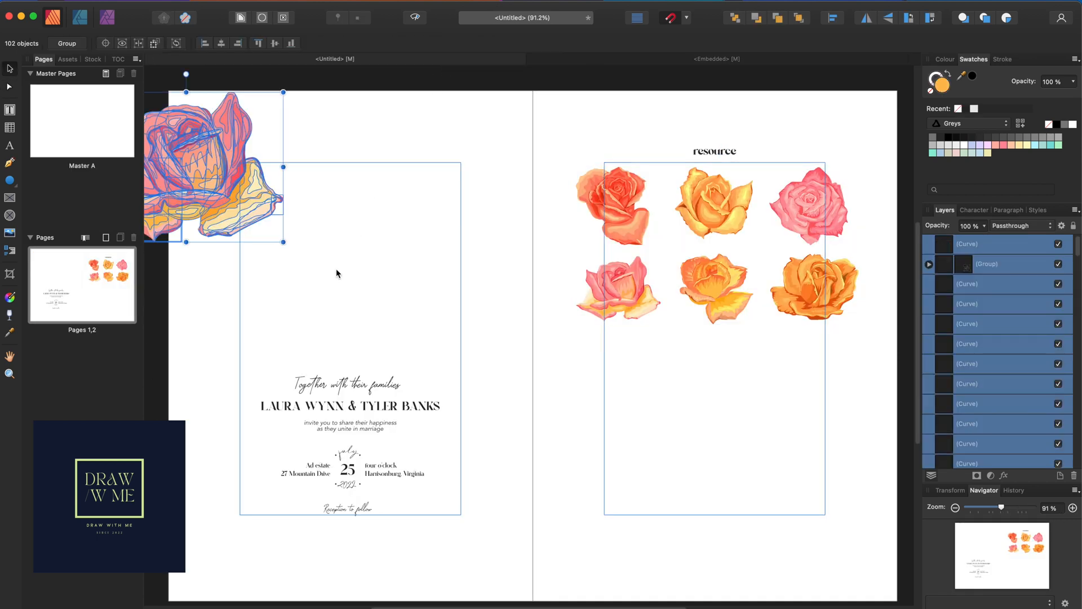
left_click_drag(207, 167, 414, 289)
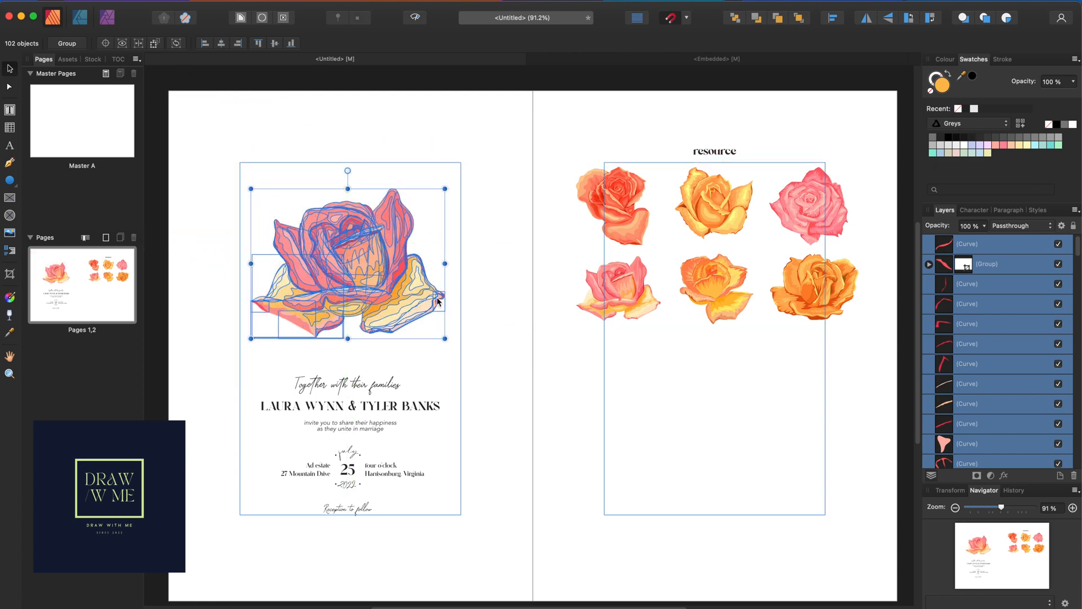
left_click(516, 355)
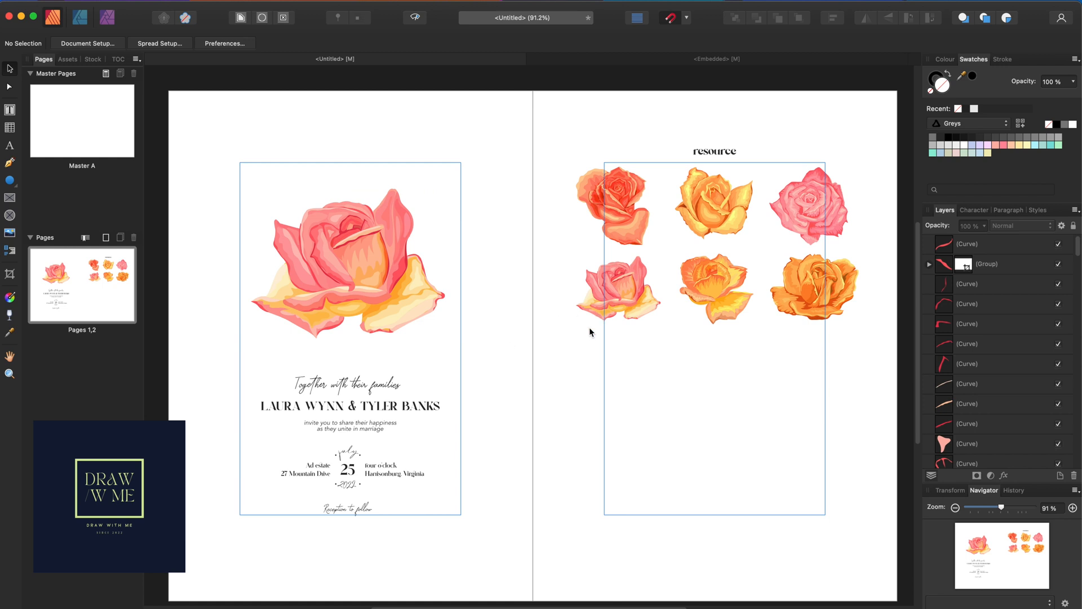
Duplicate the invitation page onto the right side of the spread
left_click(62, 287)
right_click(57, 285)
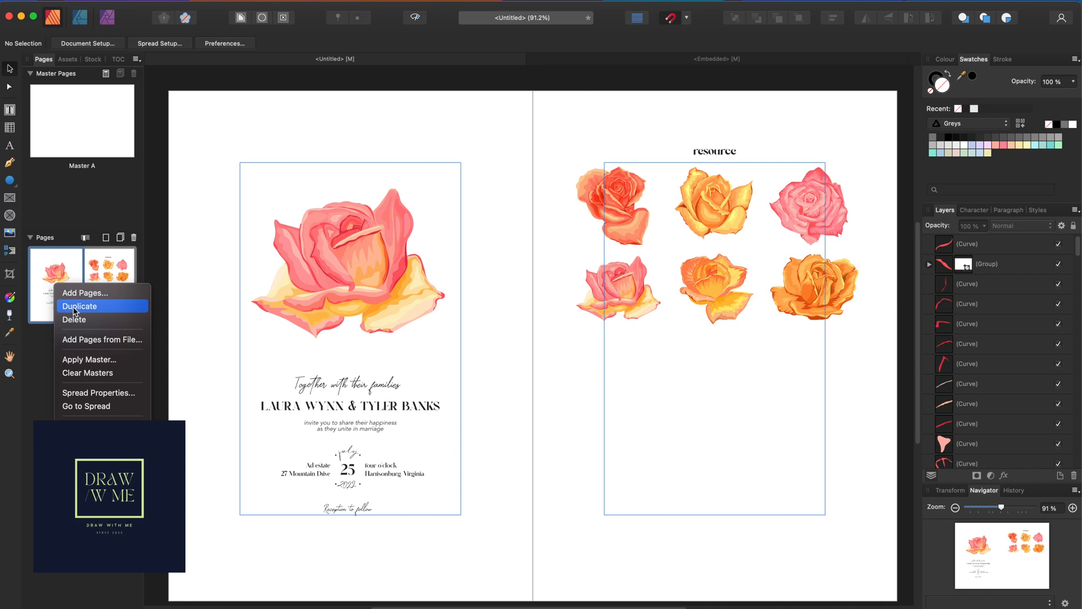
left_click(75, 310)
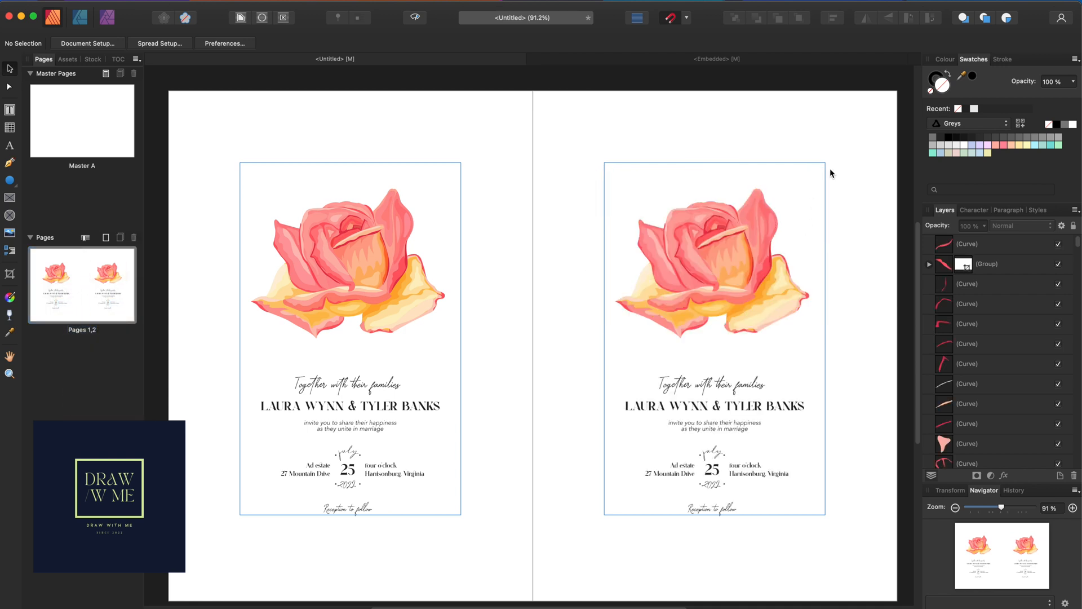
Try a lavender fill on the right-hand rose, undo it, and draw a rectangle over the page's top
left_click_drag(881, 97, 597, 361)
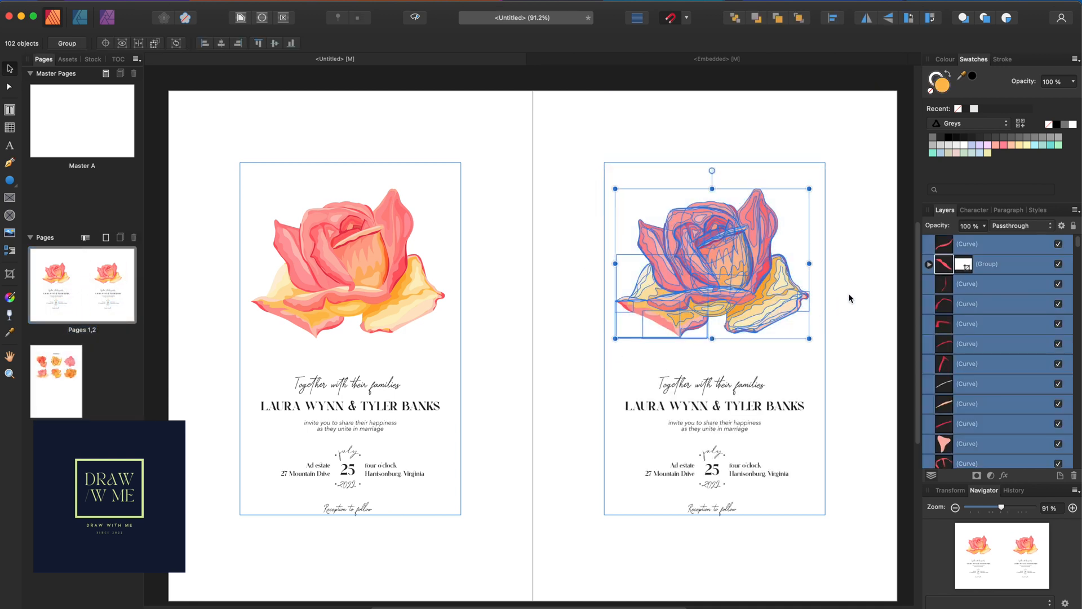
left_click(981, 145)
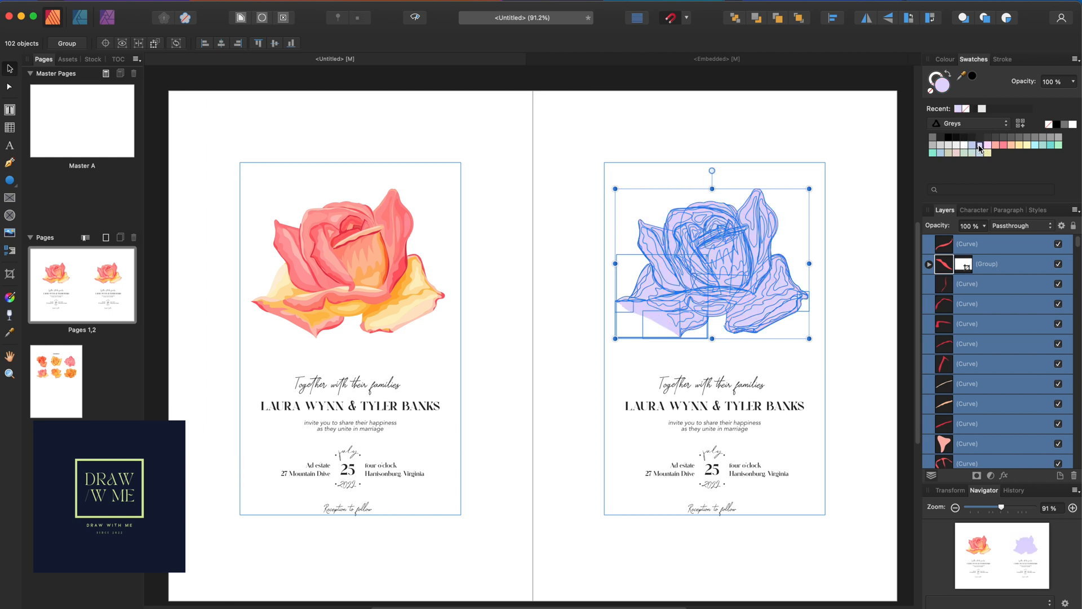
key("super+z")
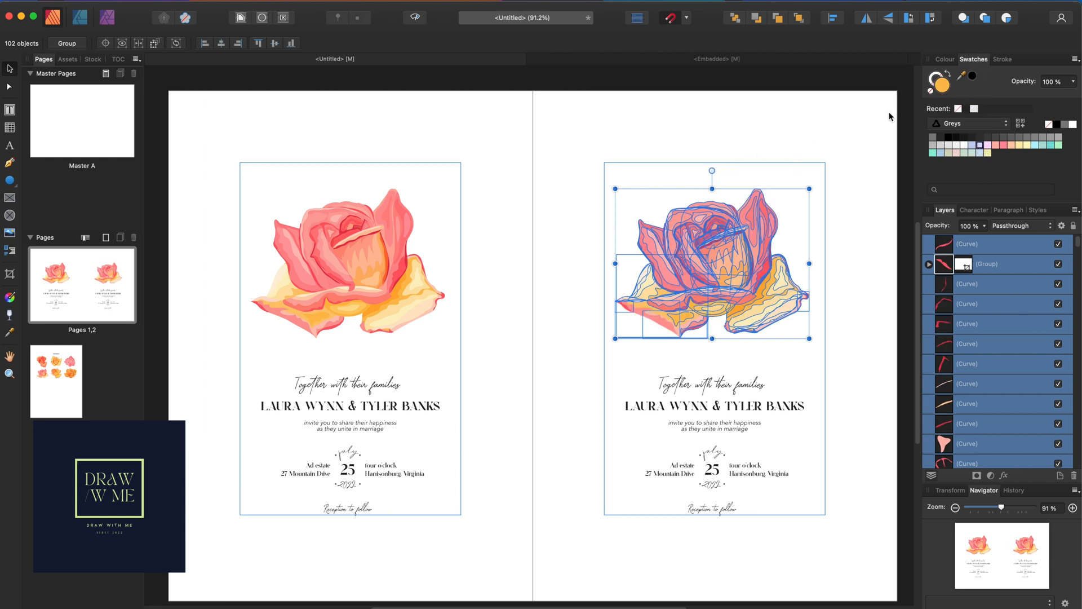
left_click(784, 97)
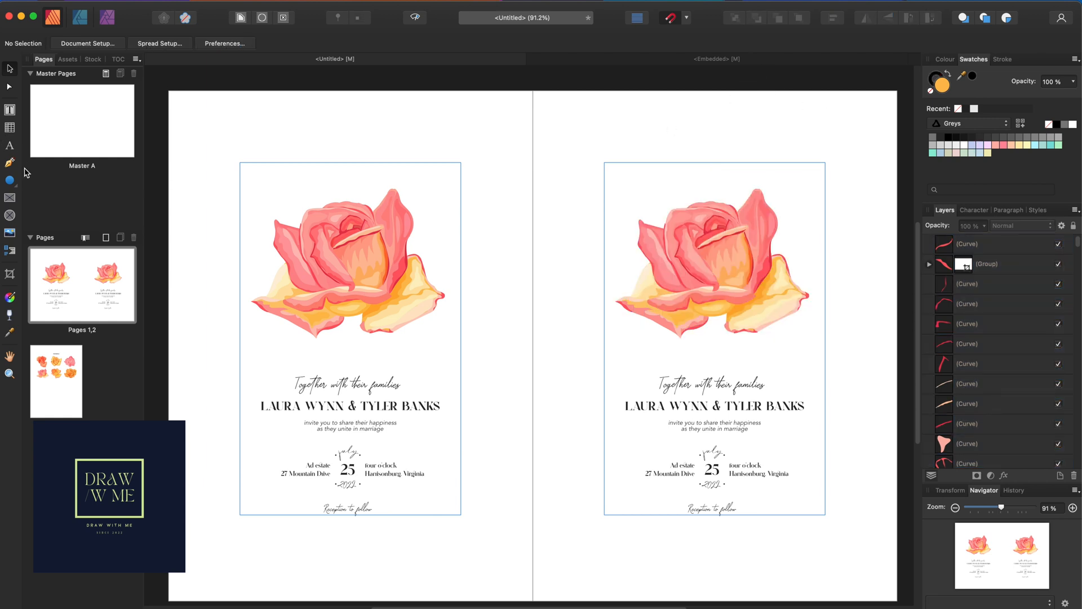
left_click_drag(15, 186, 65, 188)
left_click_drag(578, 116, 847, 353)
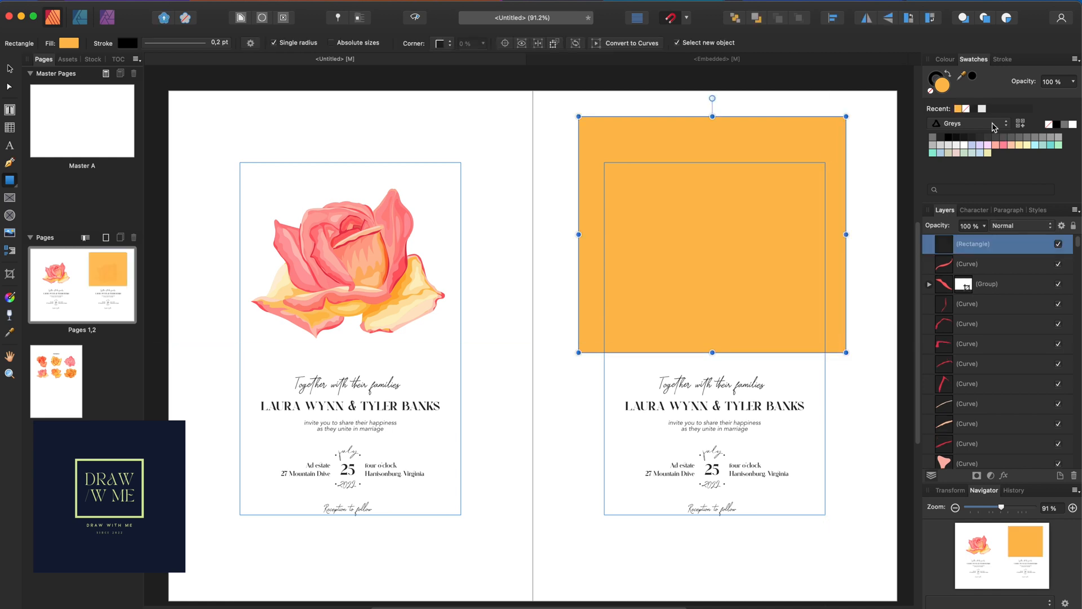
Fill the rectangle pale blue and select all of the right-hand rose's curves in the Layers panel
left_click(972, 146)
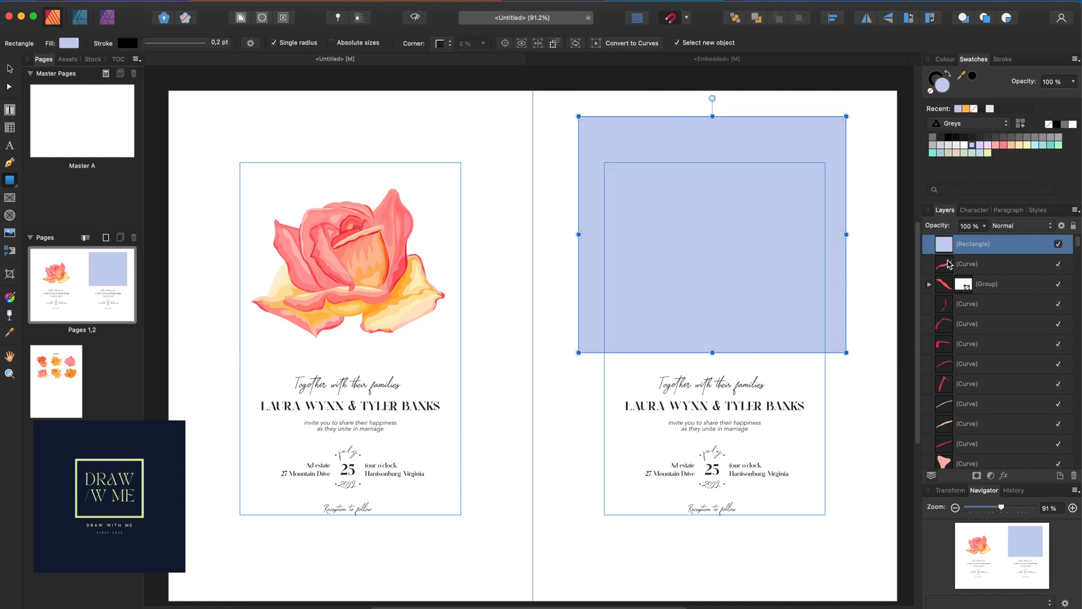
left_click(949, 263)
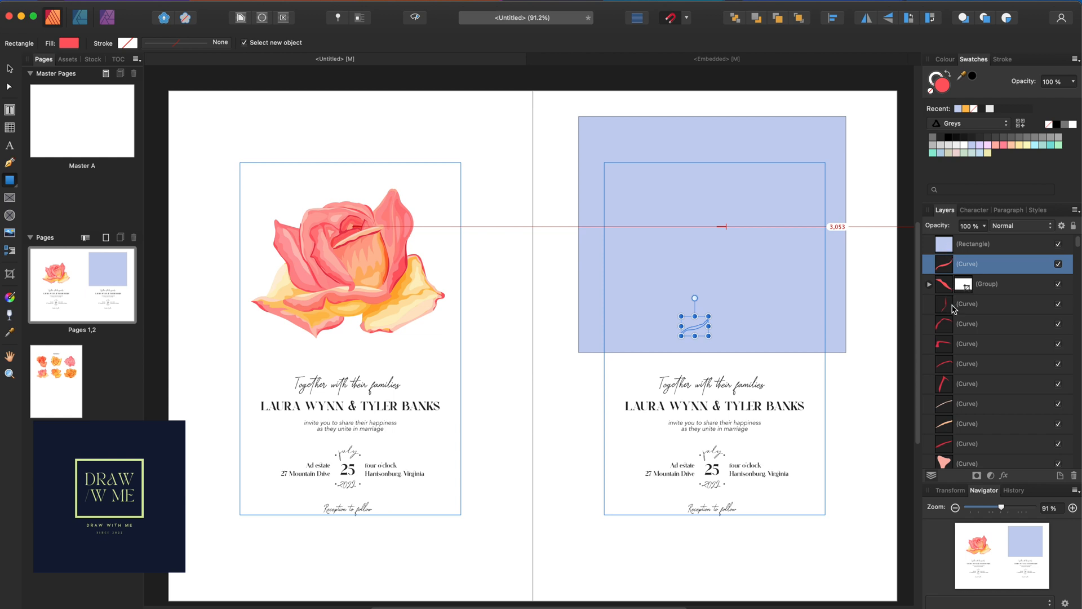
scroll(954, 303, "down", 5)
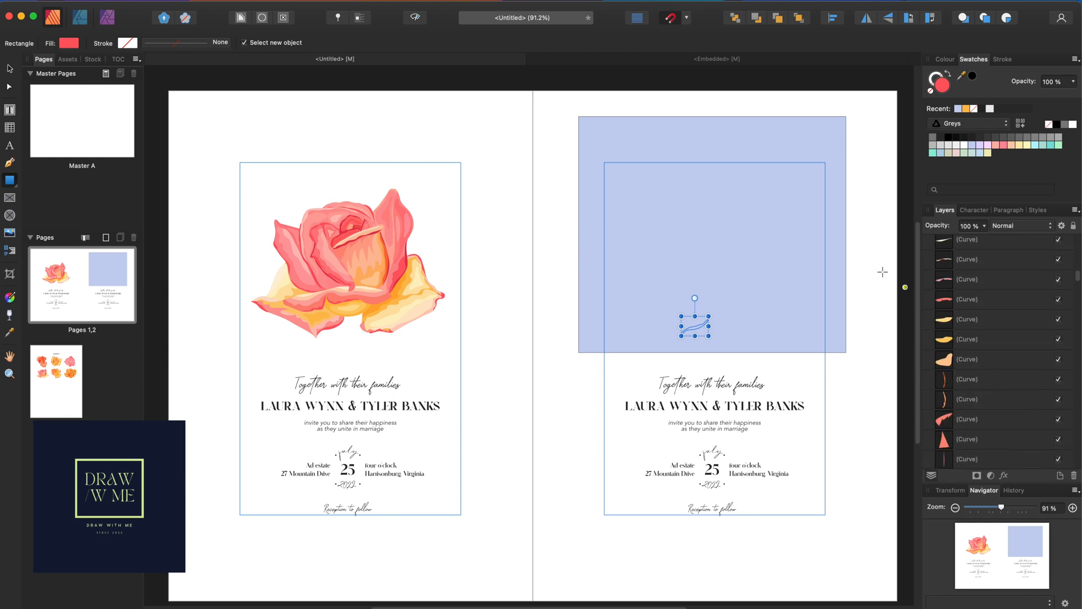
scroll(988, 386, "down", 8)
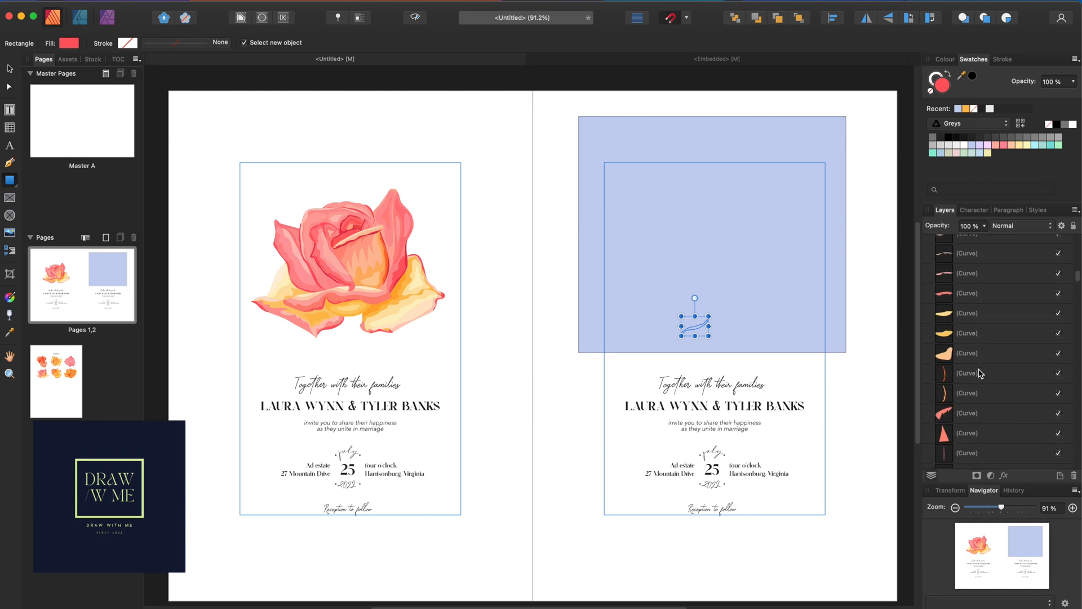
scroll(988, 386, "down", 10)
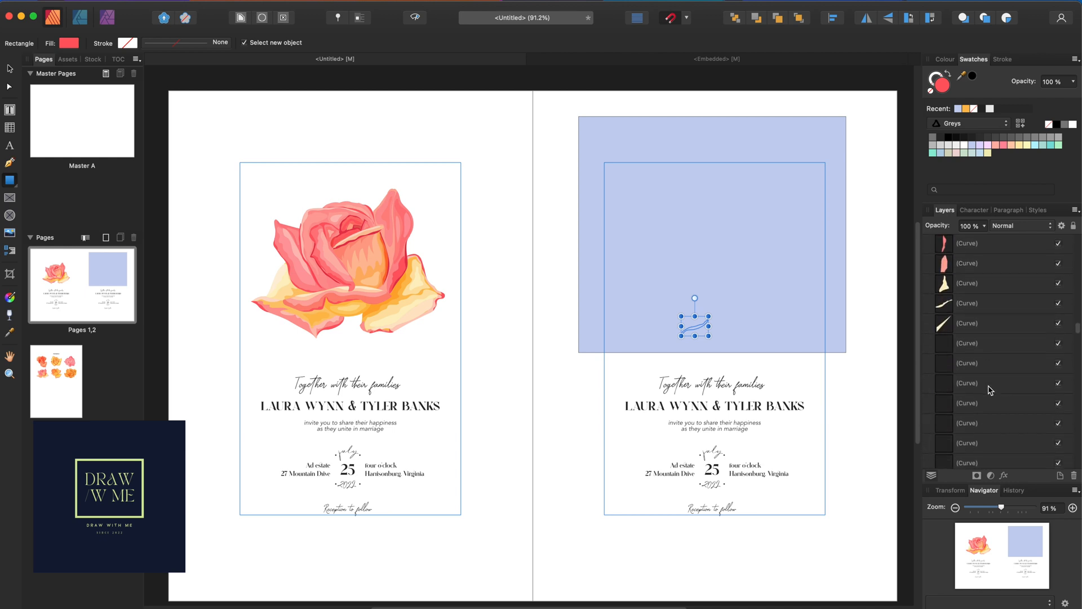
scroll(978, 384, "up", 2)
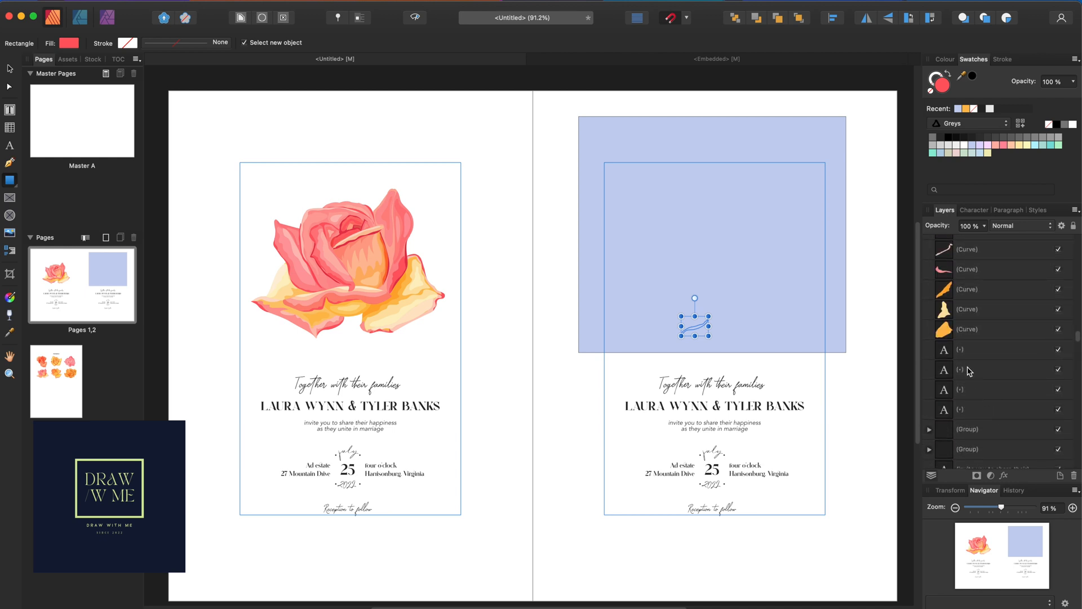
left_click(970, 332, "shift")
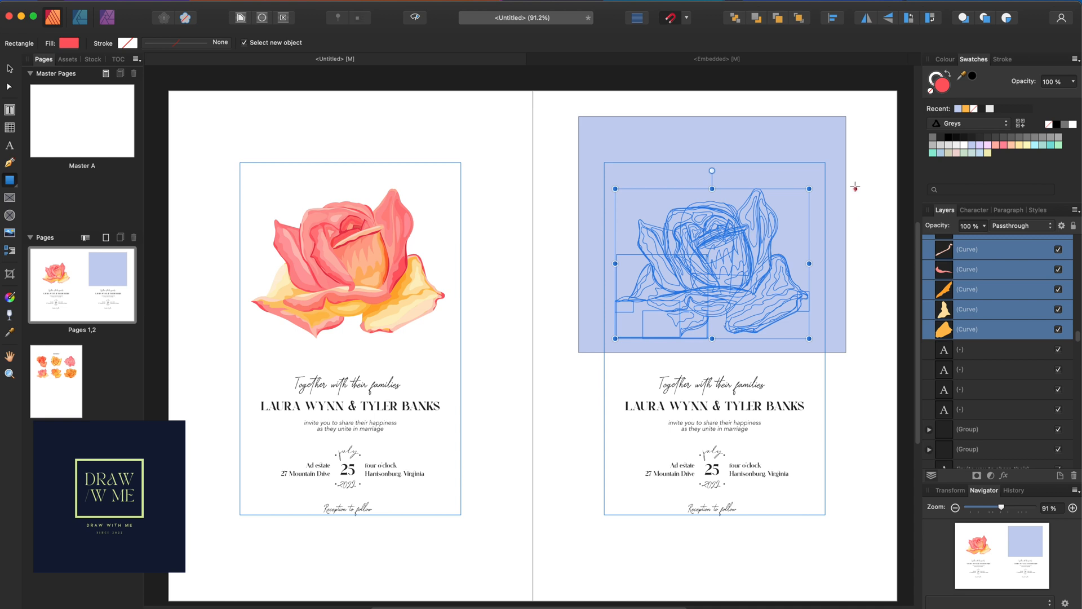
scroll(986, 336, "up", 6)
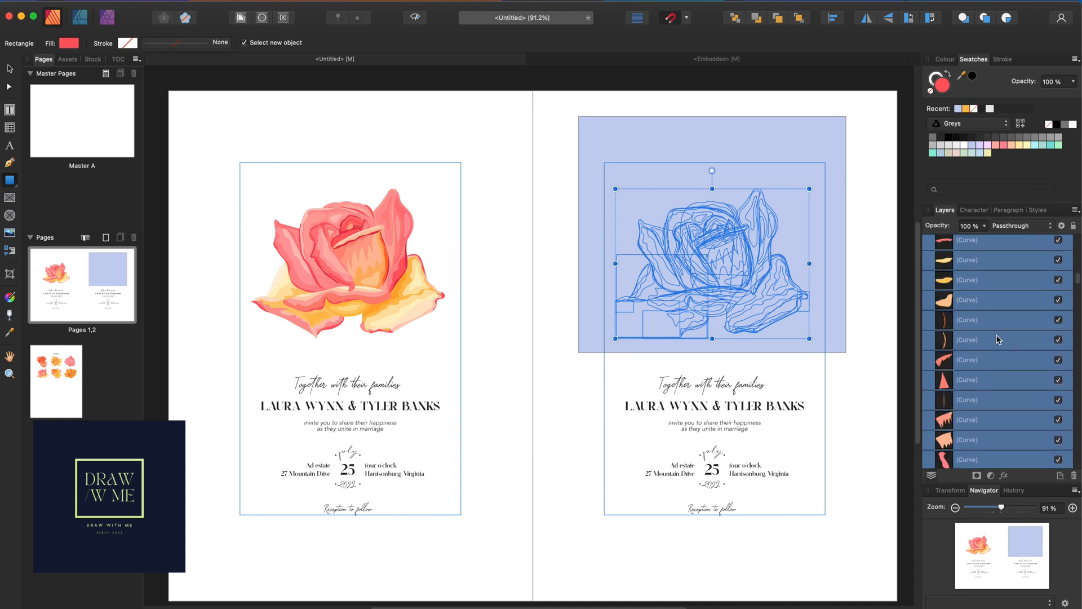
scroll(997, 338, "up", 3)
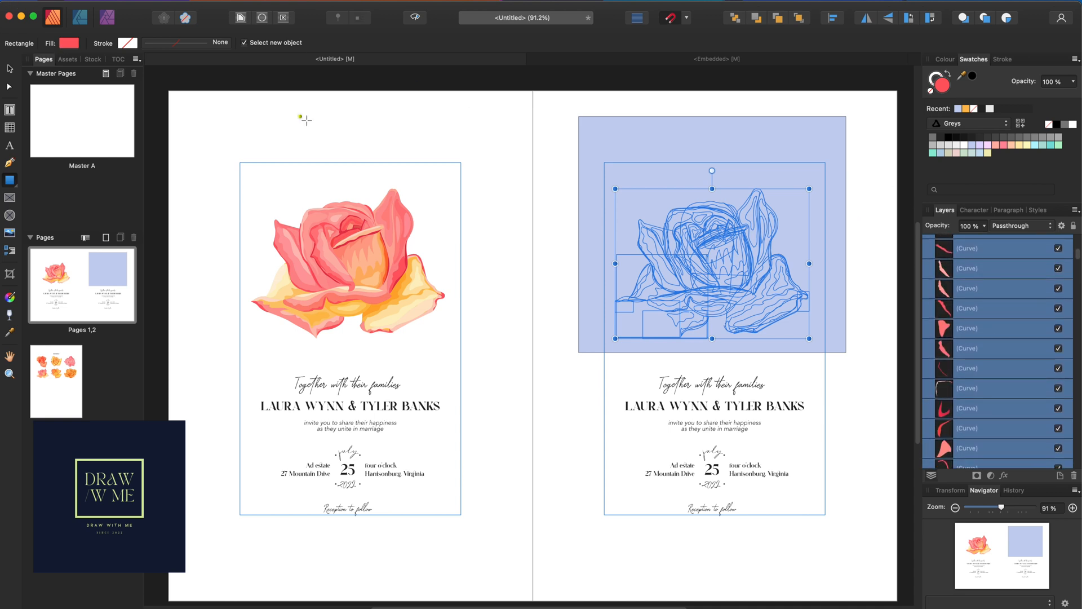
scroll(945, 332, "up", 4)
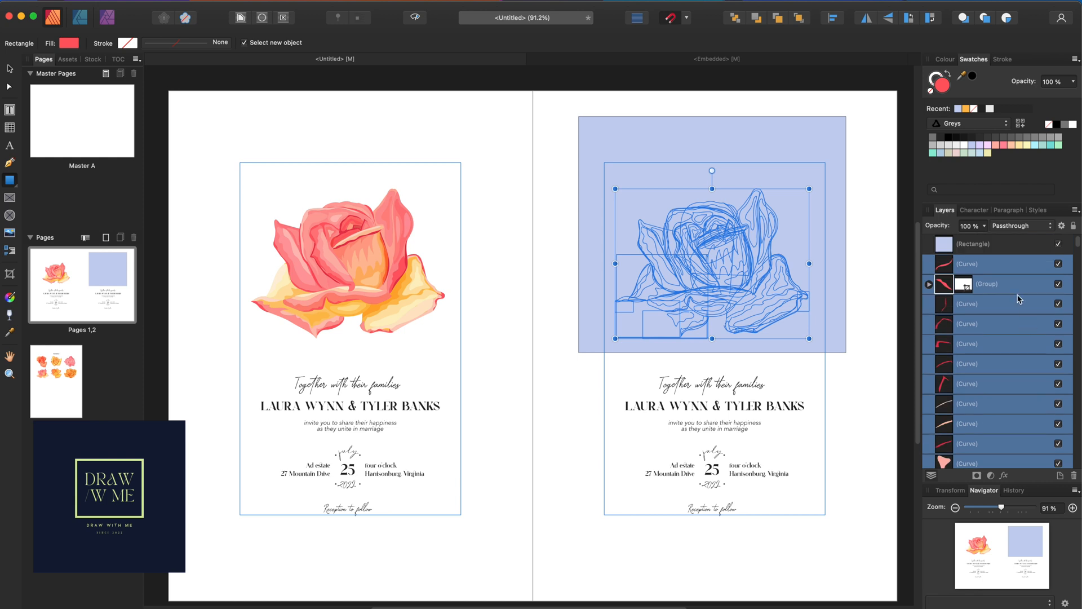
right_click(997, 269)
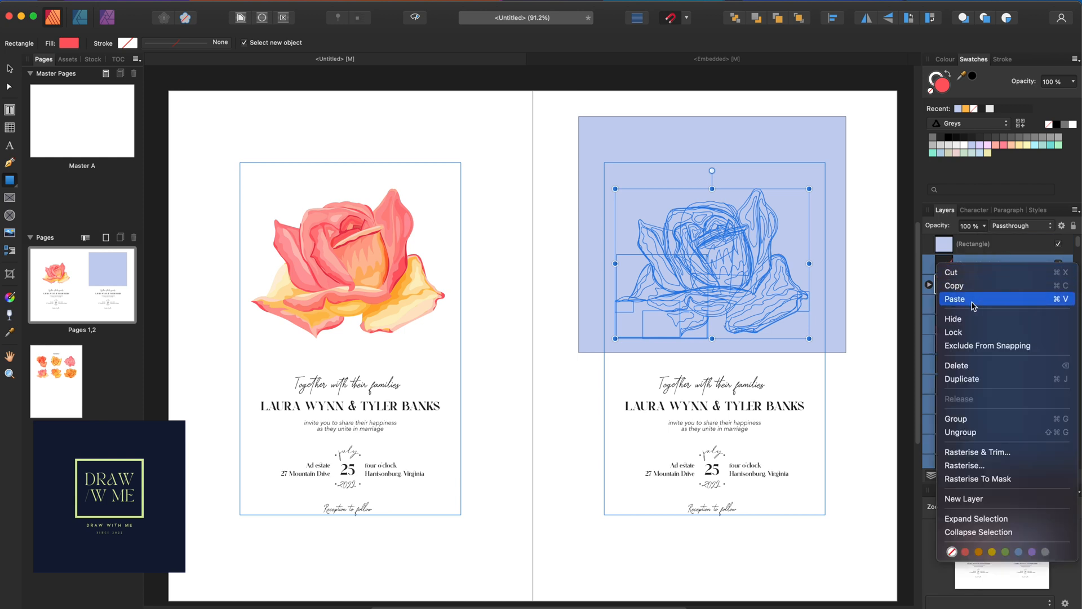
Group the rose curves, then try clipping and nesting the blue rectangle with the group, undoing it
left_click(958, 419)
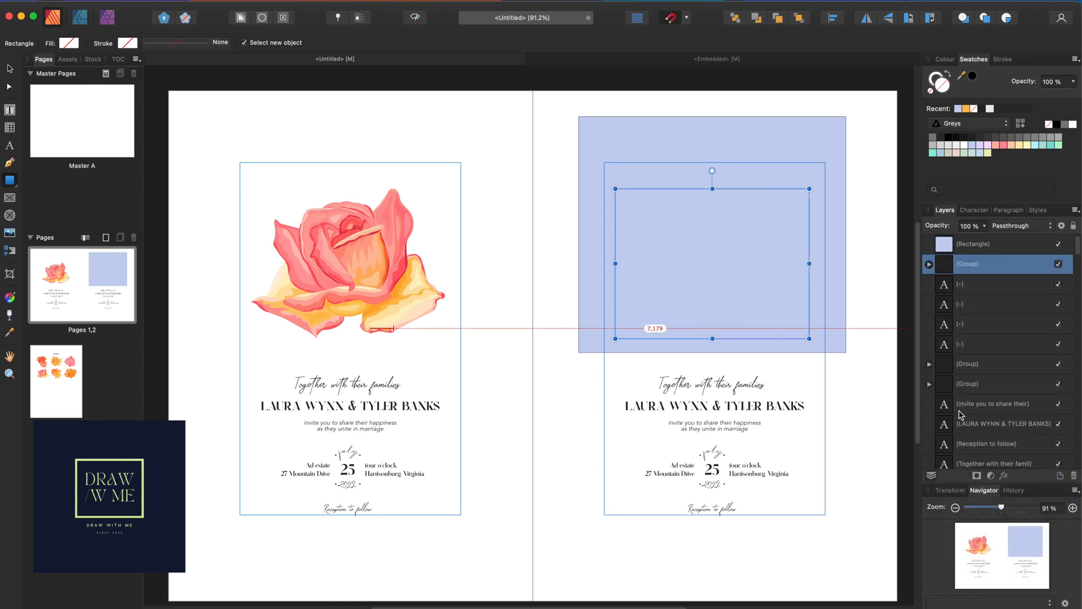
left_click(952, 243)
right_click(952, 243)
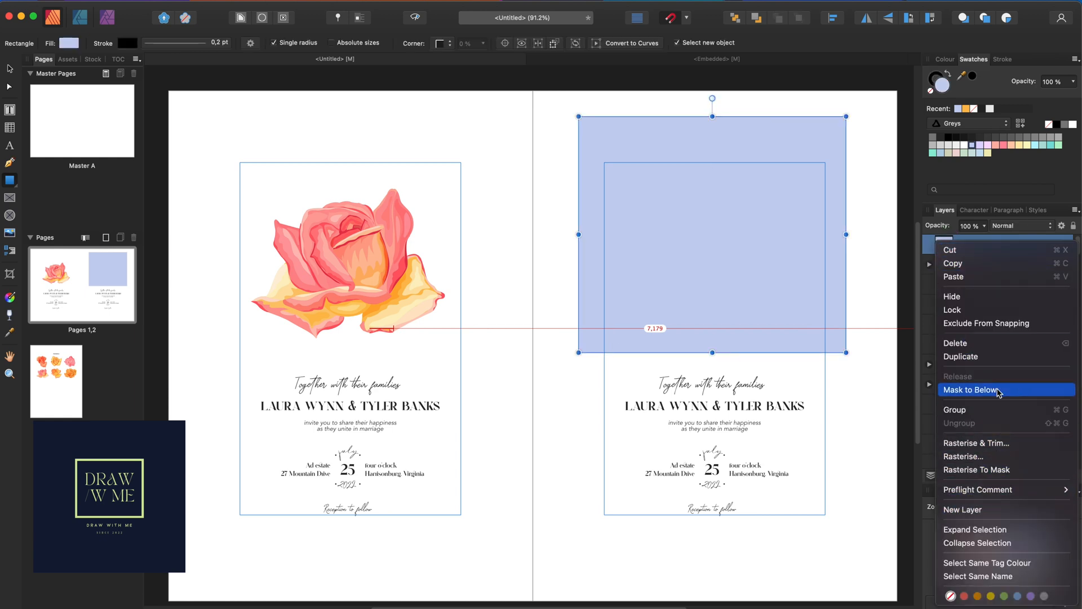
left_click(1024, 389)
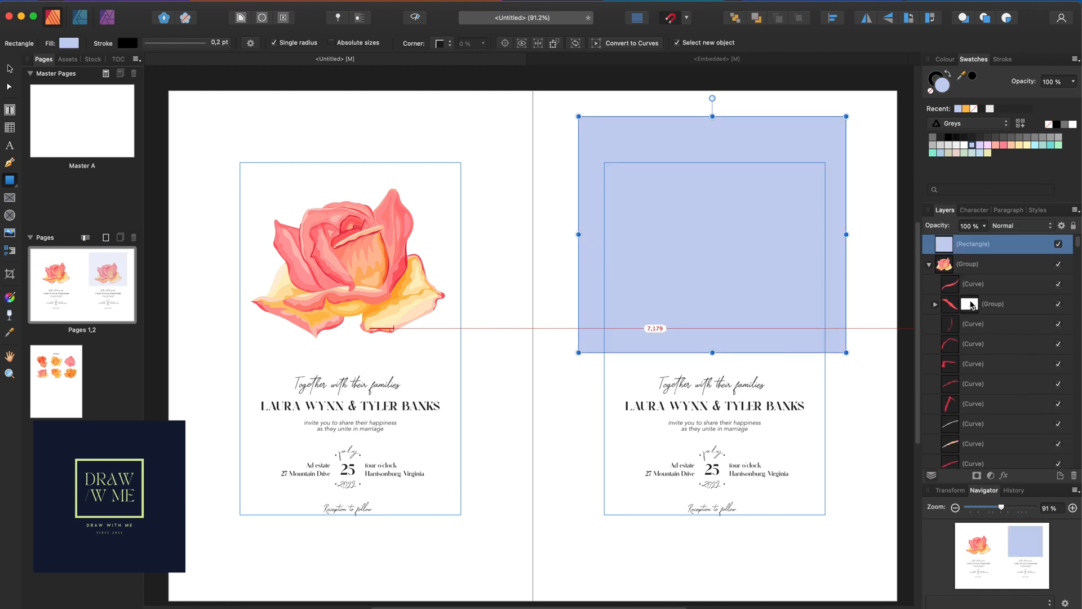
left_click(930, 265)
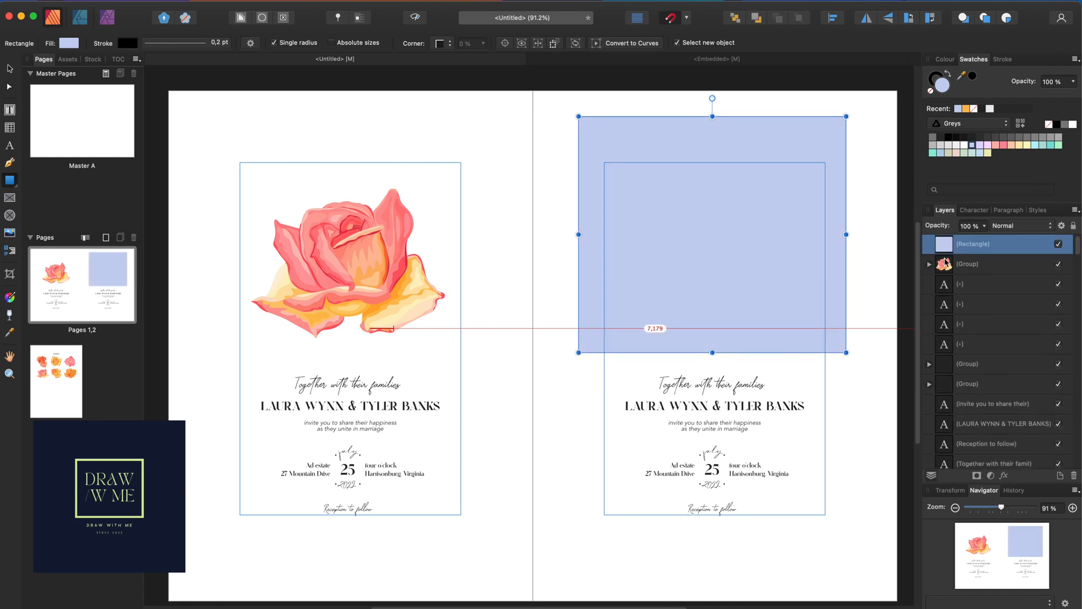
left_click_drag(939, 266, 940, 267)
key("super+z")
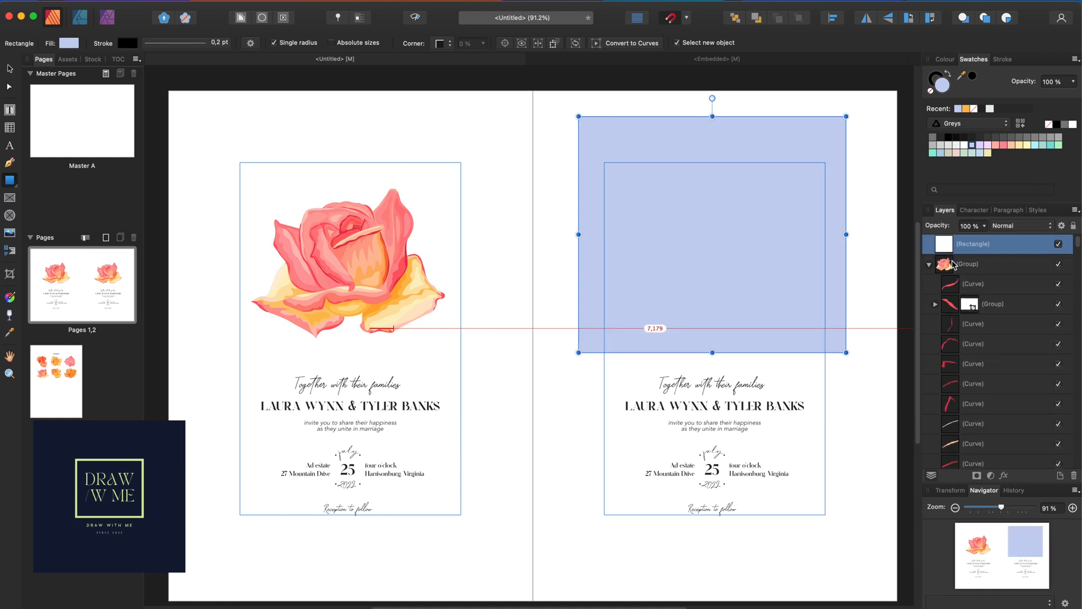
Restack the blue rectangle beneath the rose group, testing and undoing a rose-shaped mask
left_click(930, 265)
left_click_drag(946, 255, 944, 279)
left_click(948, 246)
right_click(939, 245)
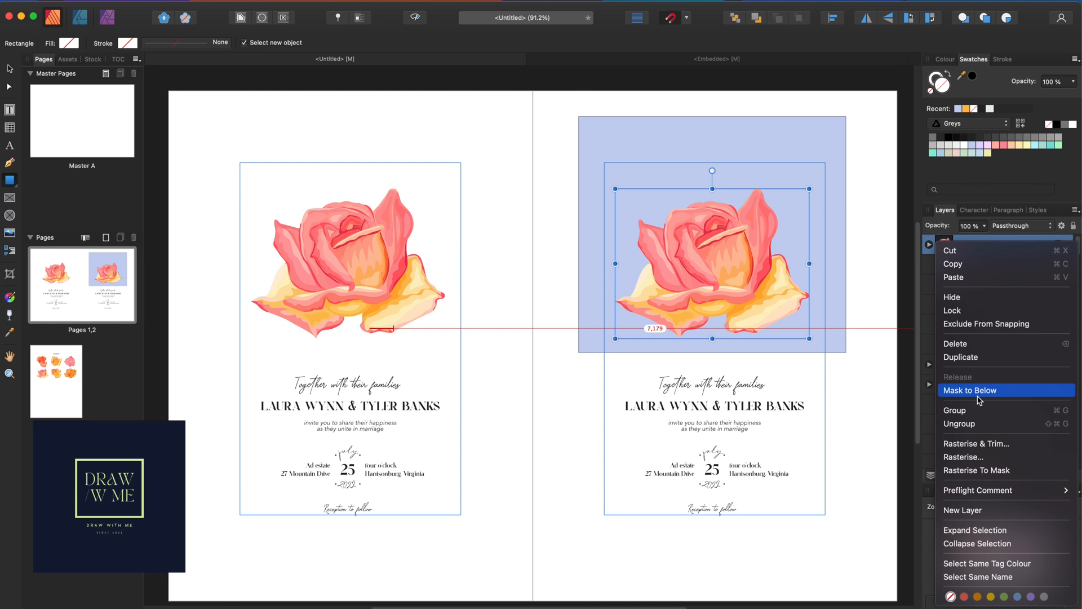
left_click(980, 390)
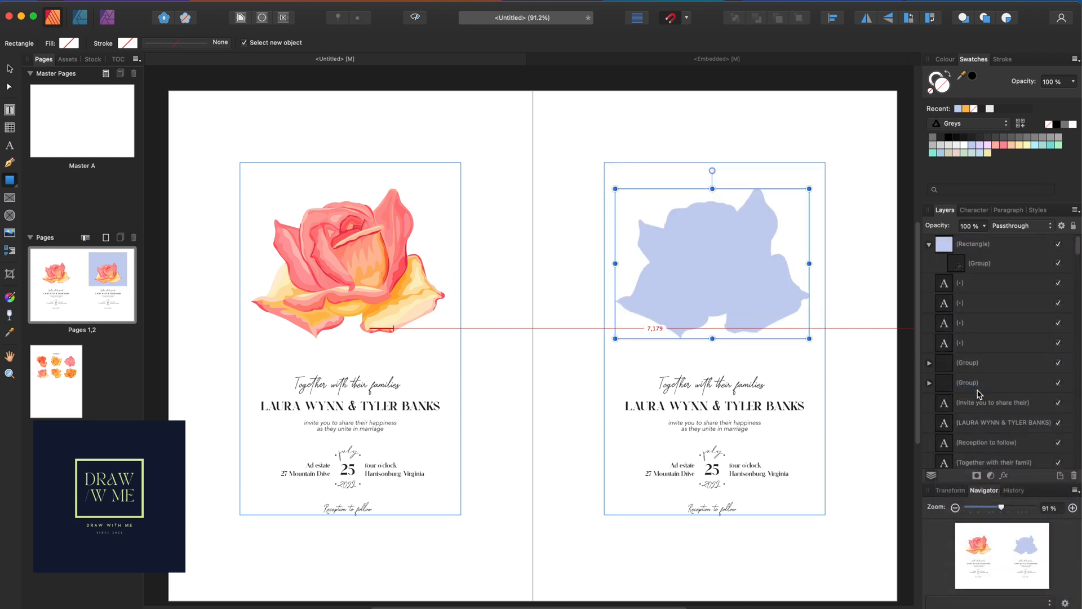
key("super+z")
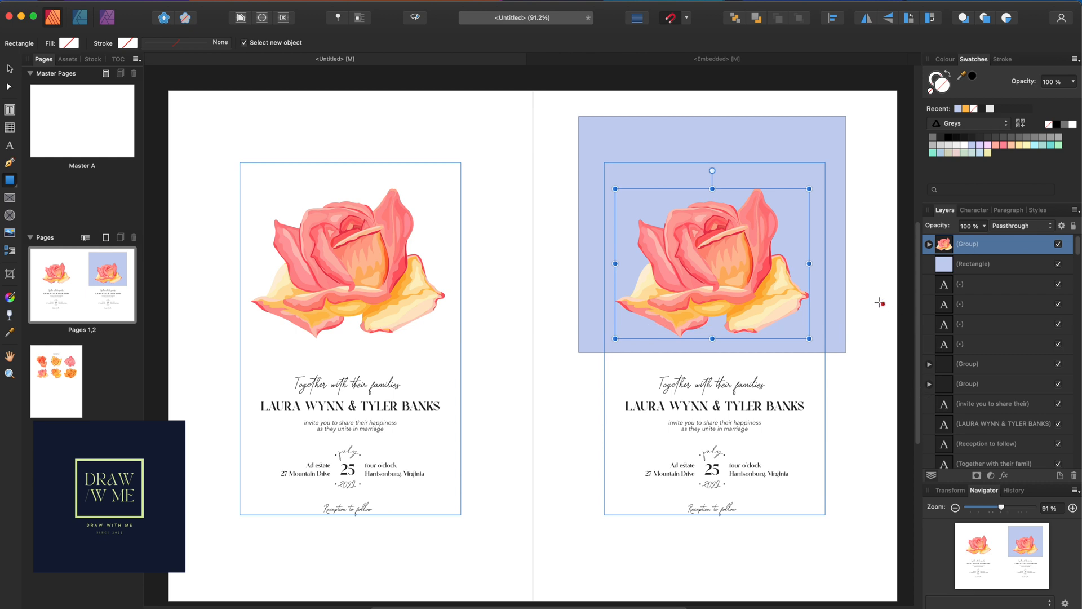
left_click(11, 70)
Stretch the blue rectangle over the whole right page, move it to the back, and duplicate the spread
left_click_drag(624, 121, 578, 97)
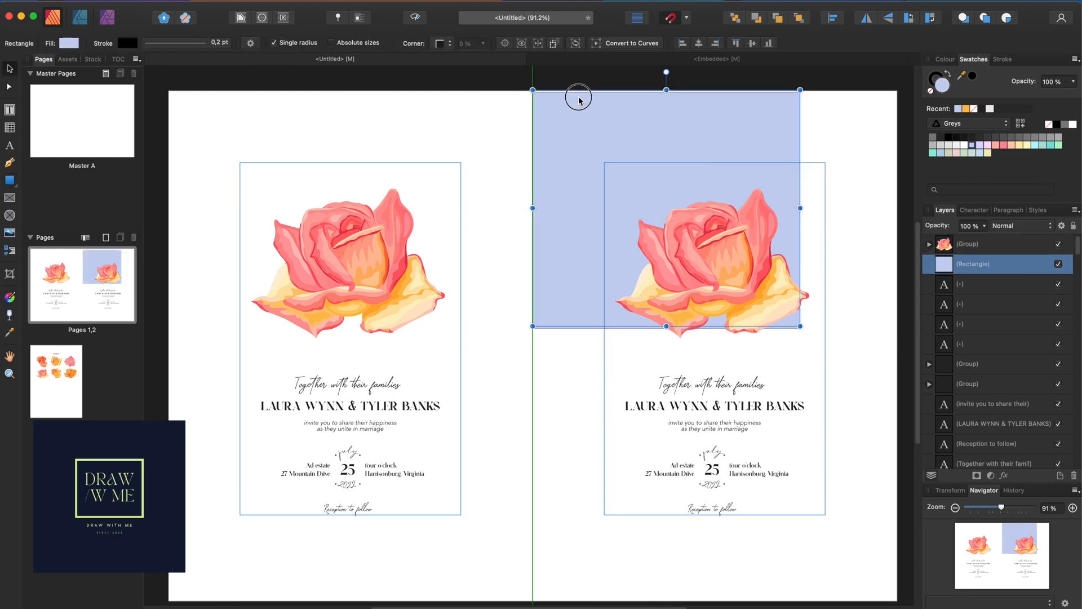
left_click_drag(799, 326, 896, 598)
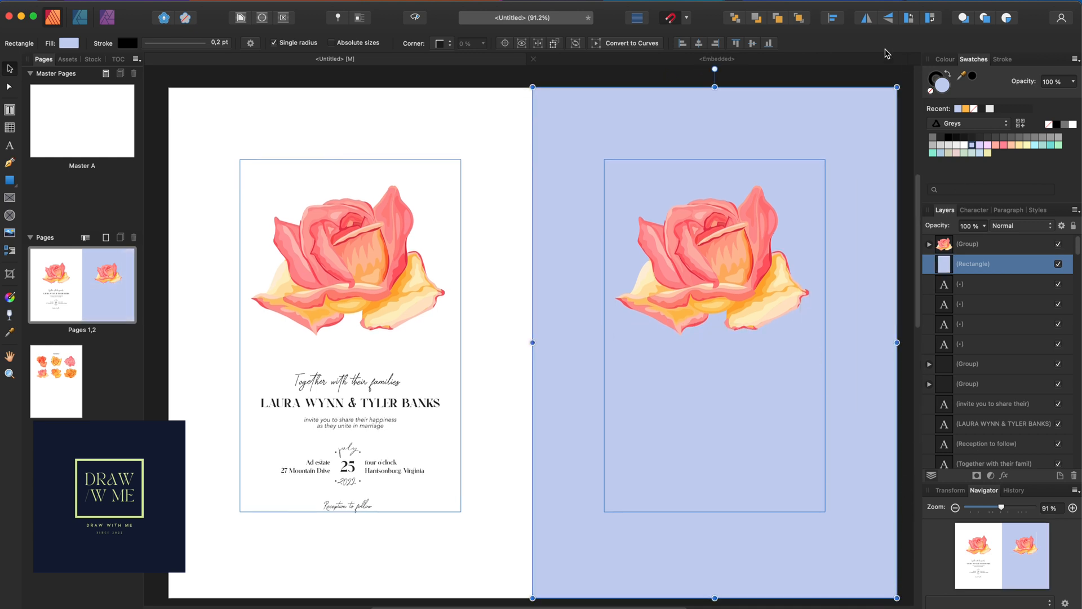
left_click(733, 20)
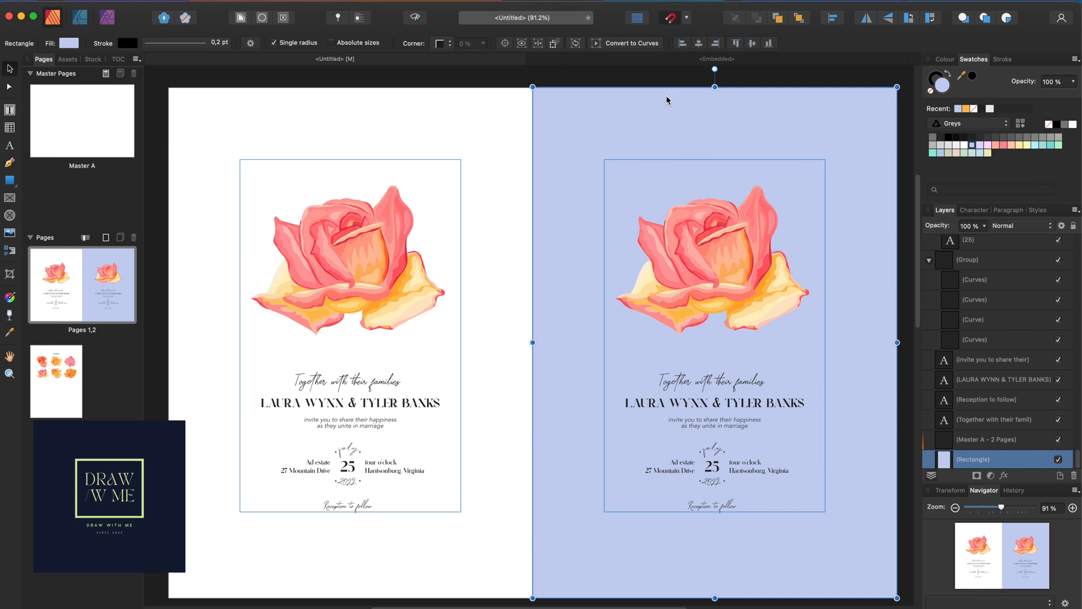
right_click(118, 268)
left_click(129, 294)
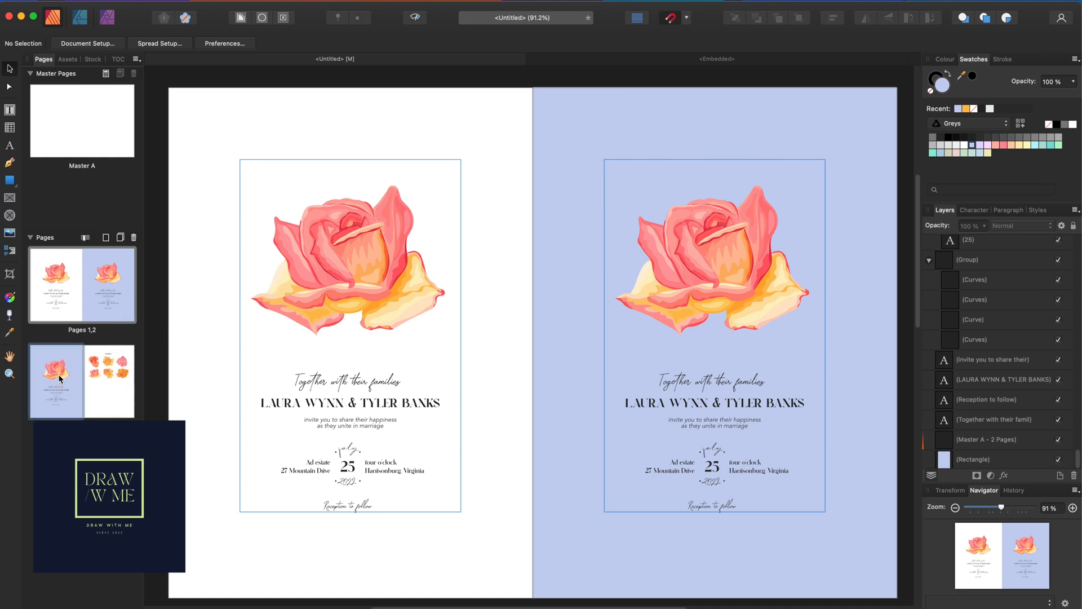
On the duplicated spread, change the background rectangle to dark green #001C10
left_click(58, 376)
left_click(691, 151)
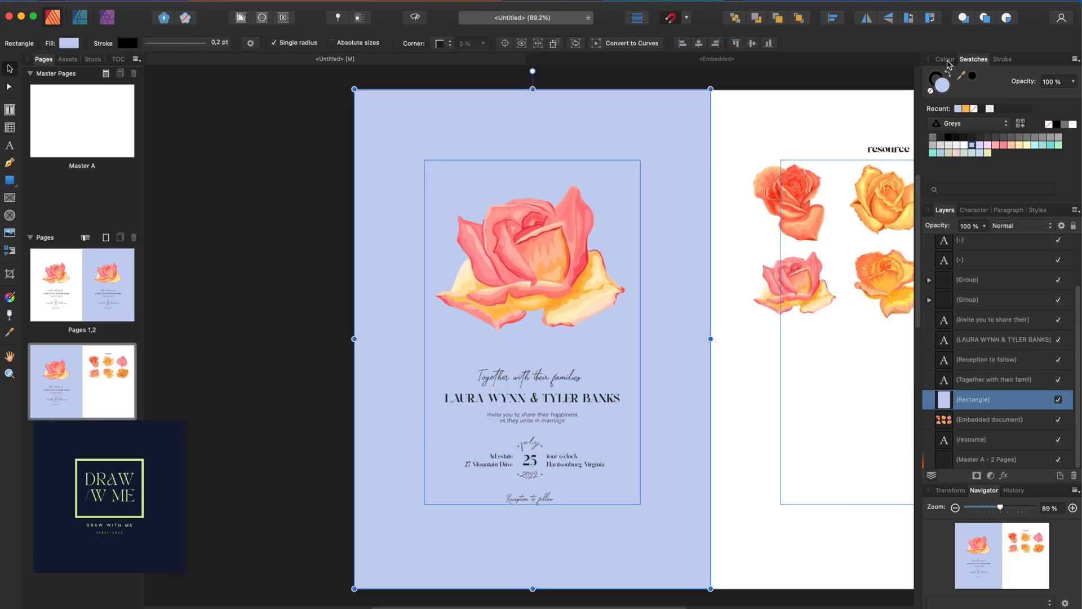
left_click(945, 59)
left_click_drag(1026, 161, 983, 166)
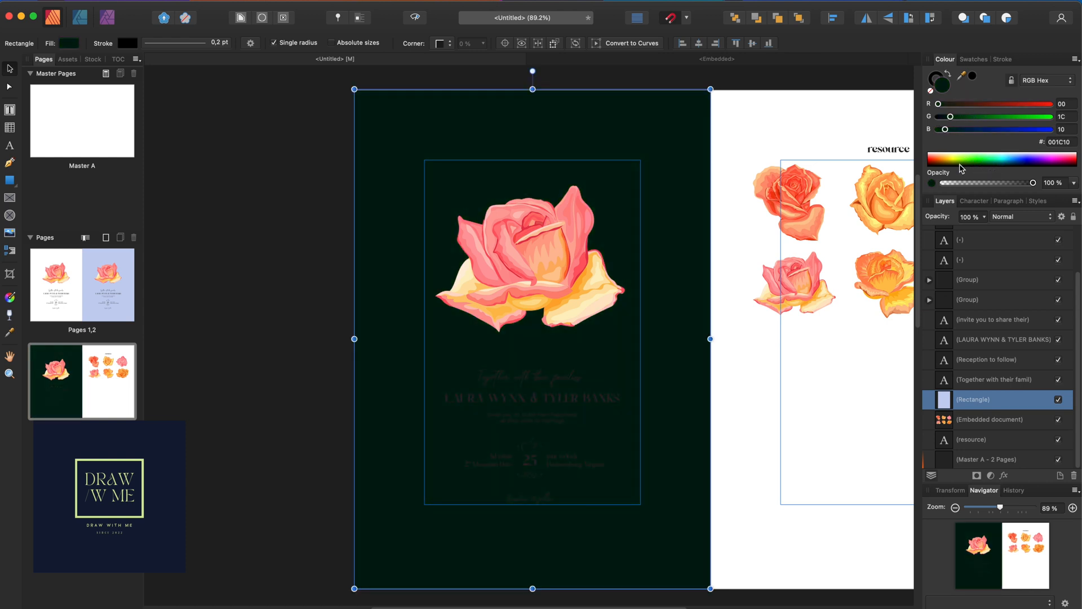
left_click(289, 334)
Make all the invitation text white and duplicate the dark green page
left_click_drag(295, 305, 646, 526)
left_click_drag(957, 162, 894, 116)
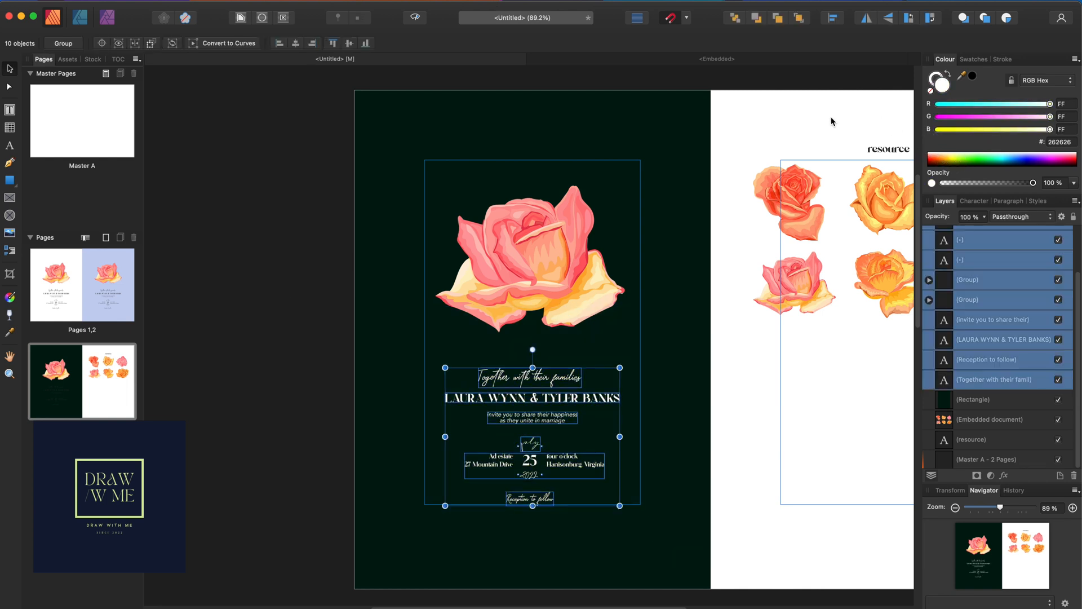
left_click(276, 198)
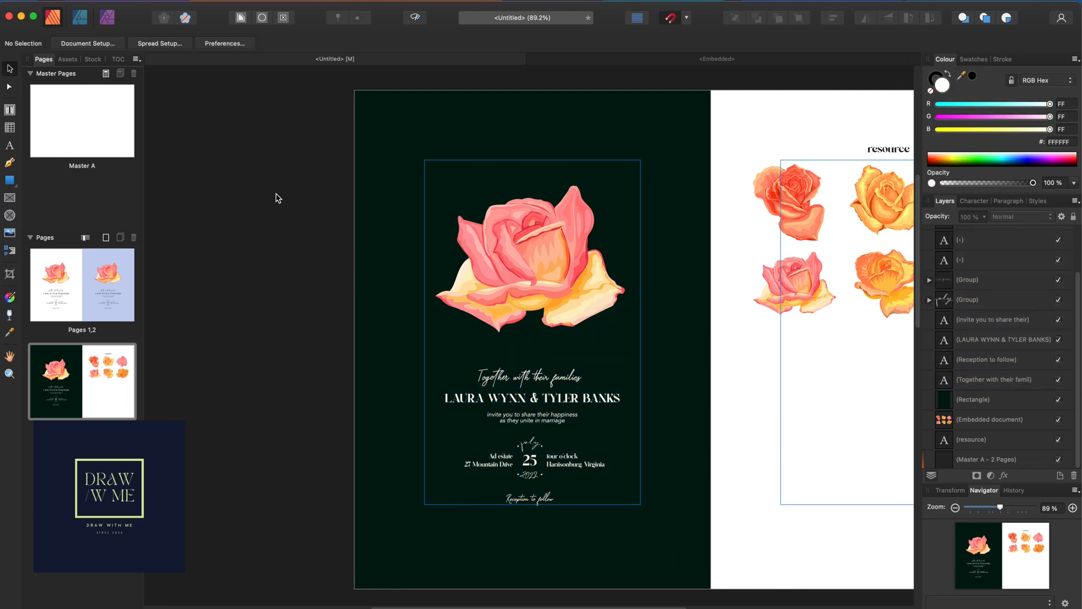
right_click(46, 376)
left_click(93, 396)
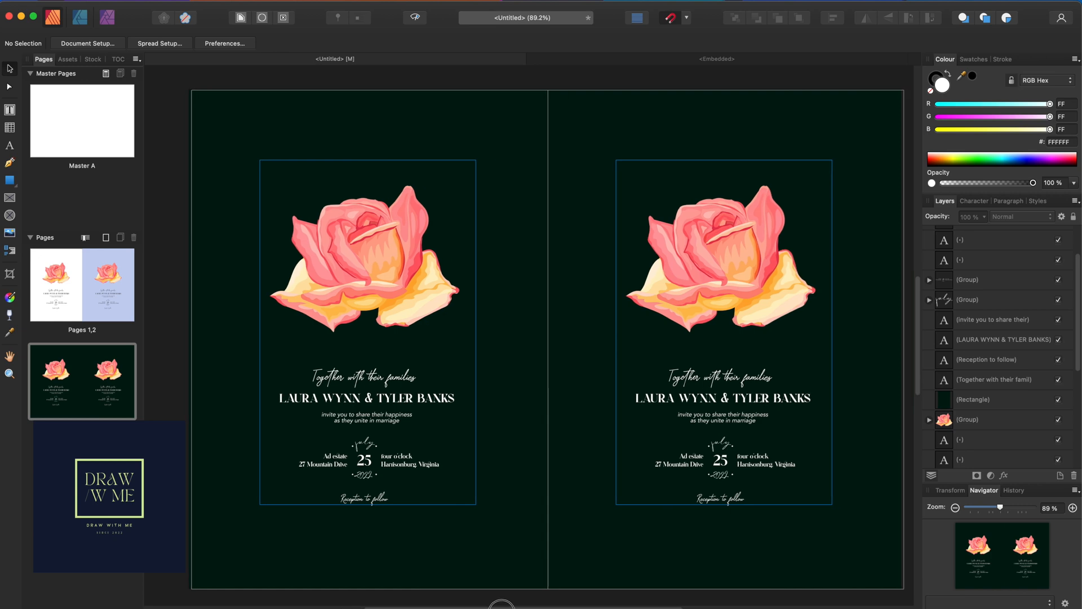
Copy the bottom-right orange rose from the embedded rose sheet and return to the Untitled document
scroll(513, 451, "down", 10)
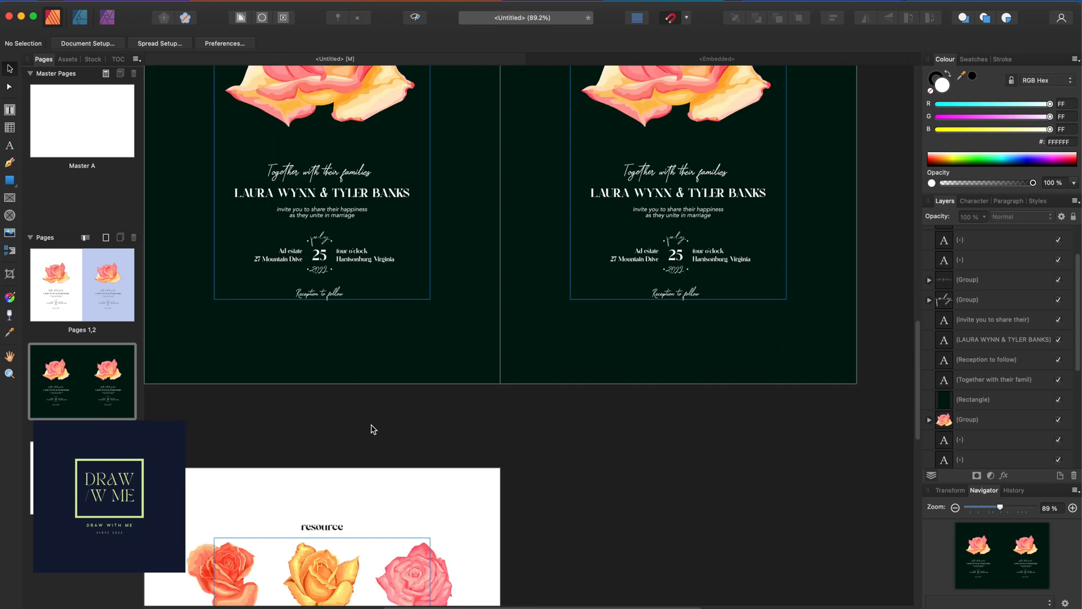
left_click_drag(549, 515, 383, 440)
double_click(418, 465)
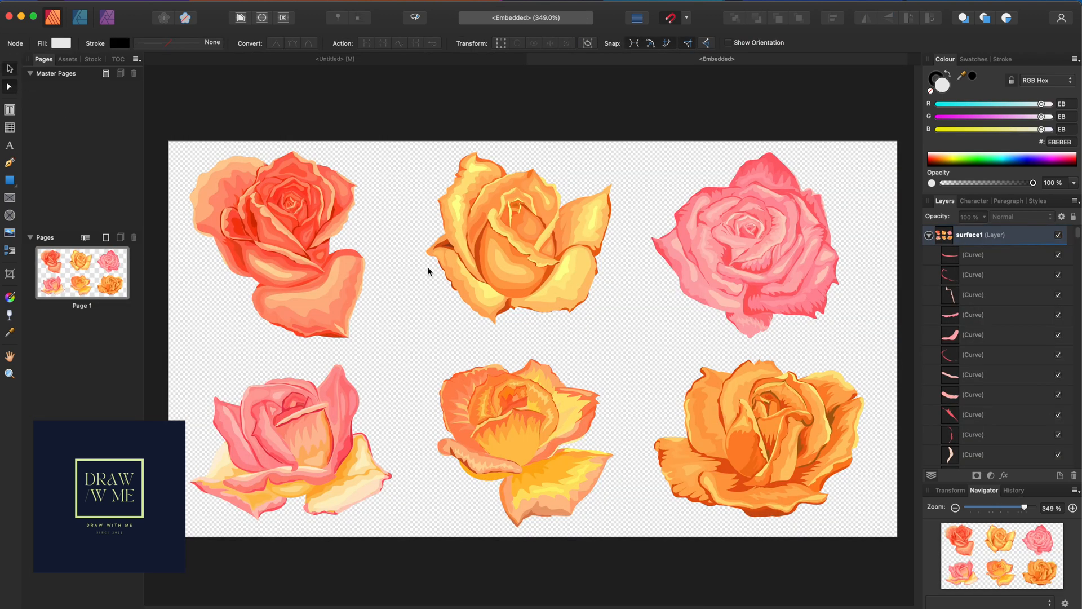
key("v")
left_click_drag(887, 564, 647, 360)
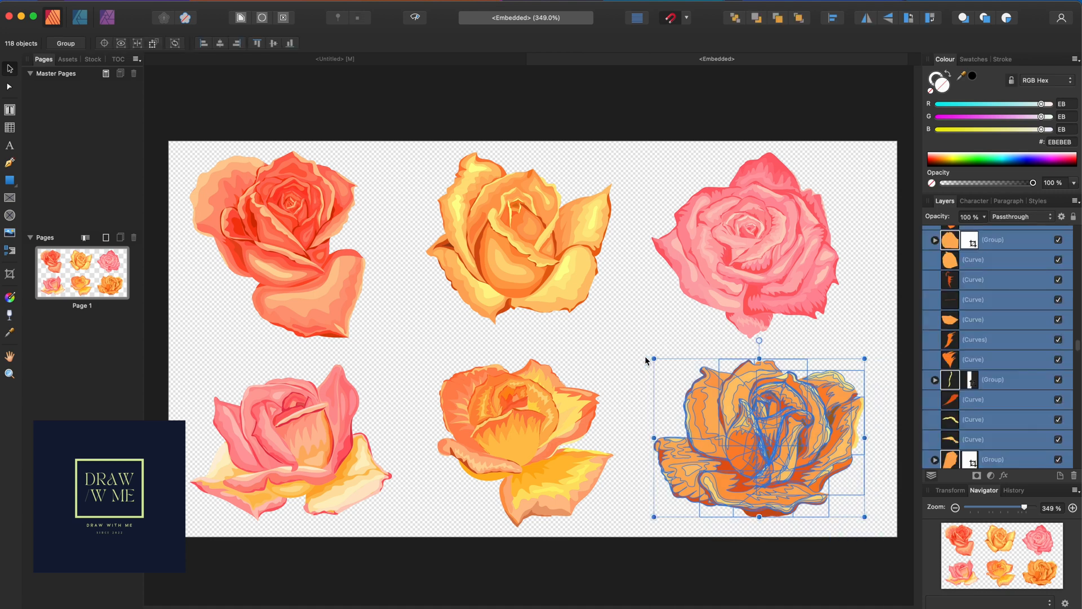
left_click(420, 62)
scroll(643, 405, "up", 10)
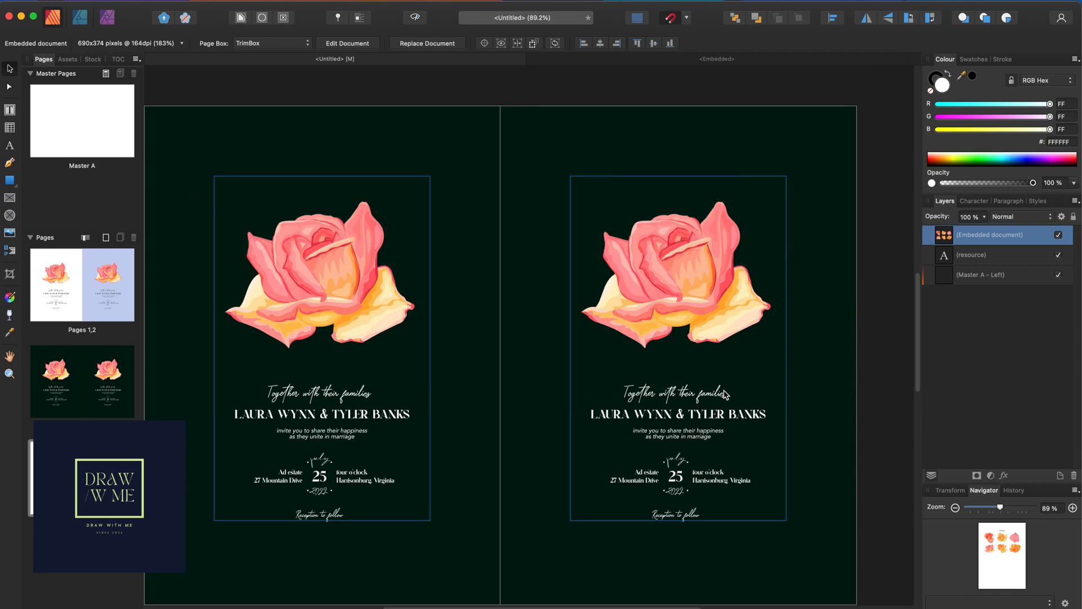
Send the right page's pink rose to the back and paste the orange rose centred in its place
left_click(607, 290)
left_click_drag(886, 177, 590, 363)
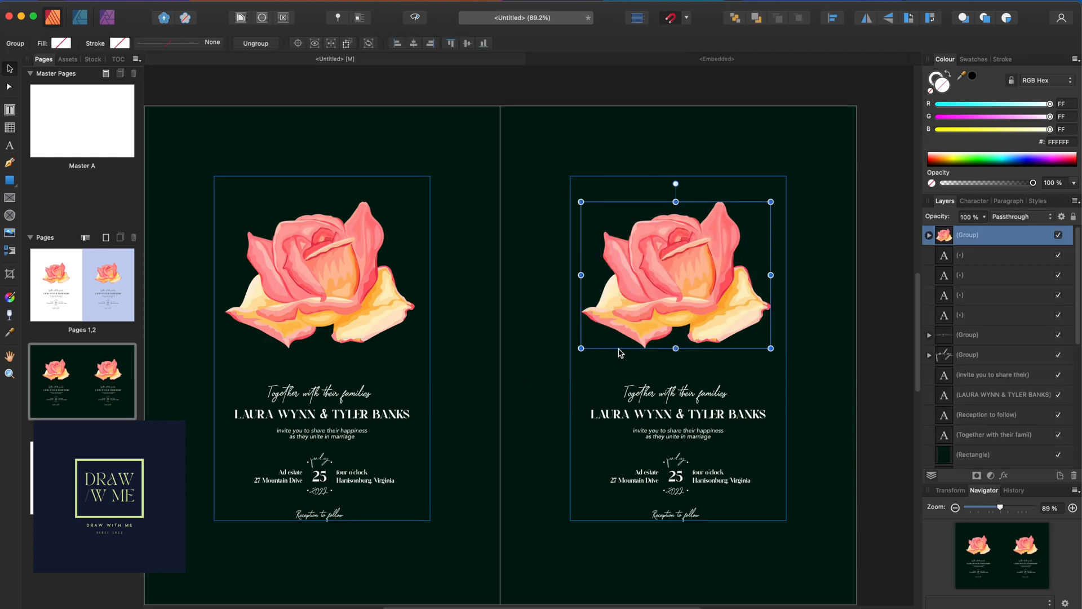
key("super+shift+bracketleft")
key("super+v")
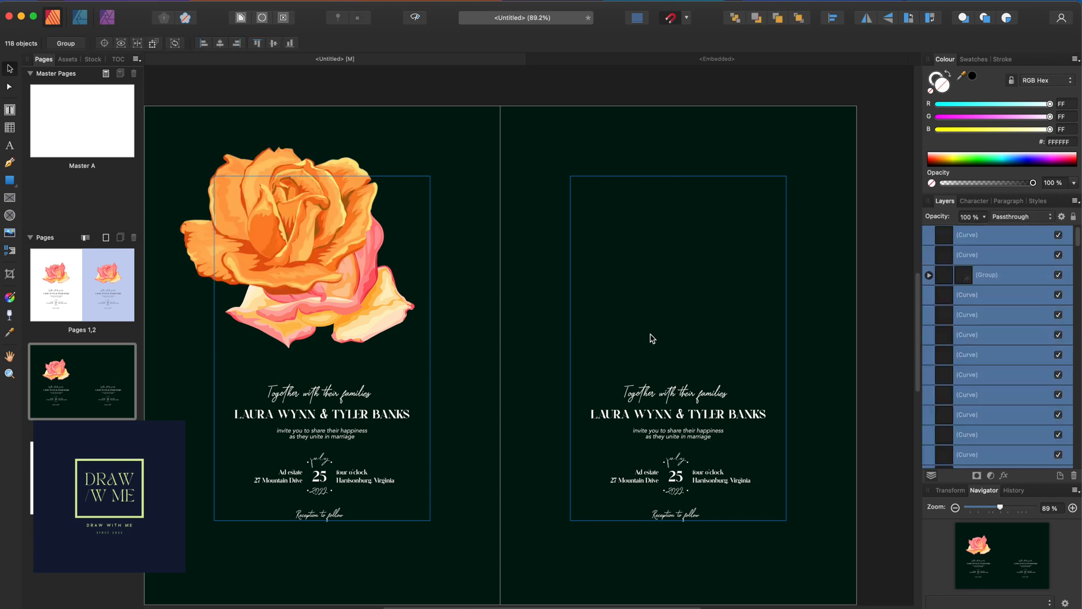
left_click_drag(274, 221, 674, 265)
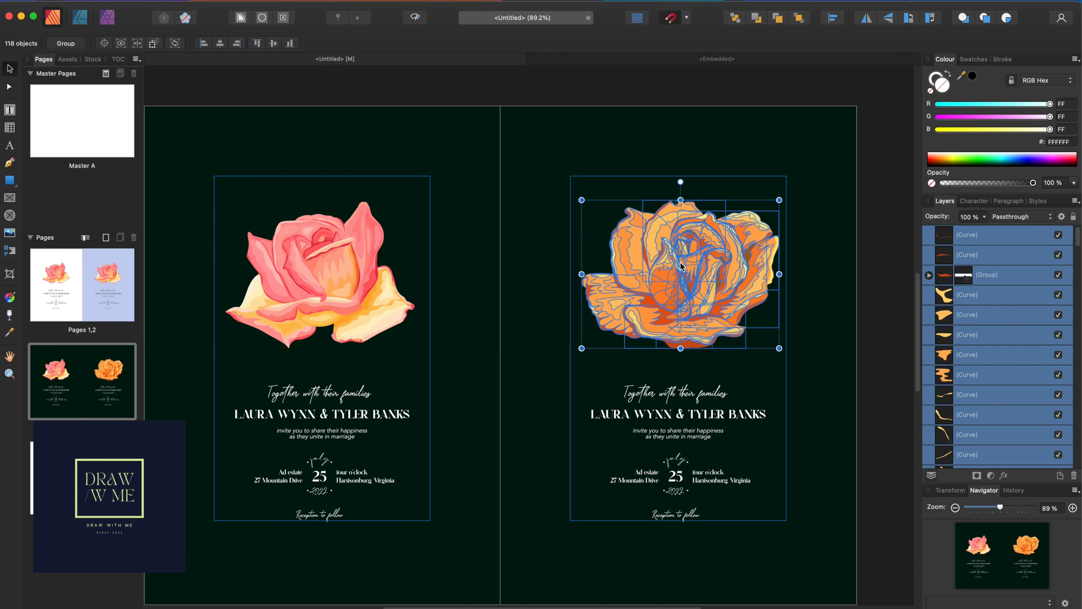
left_click(886, 247)
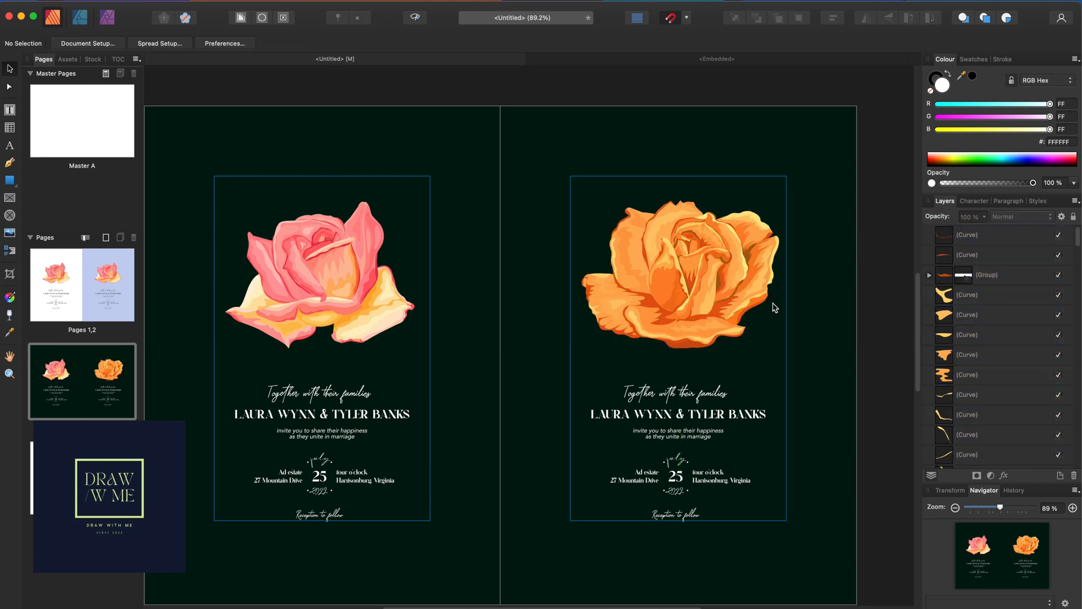
scroll(700, 249, "up", 10)
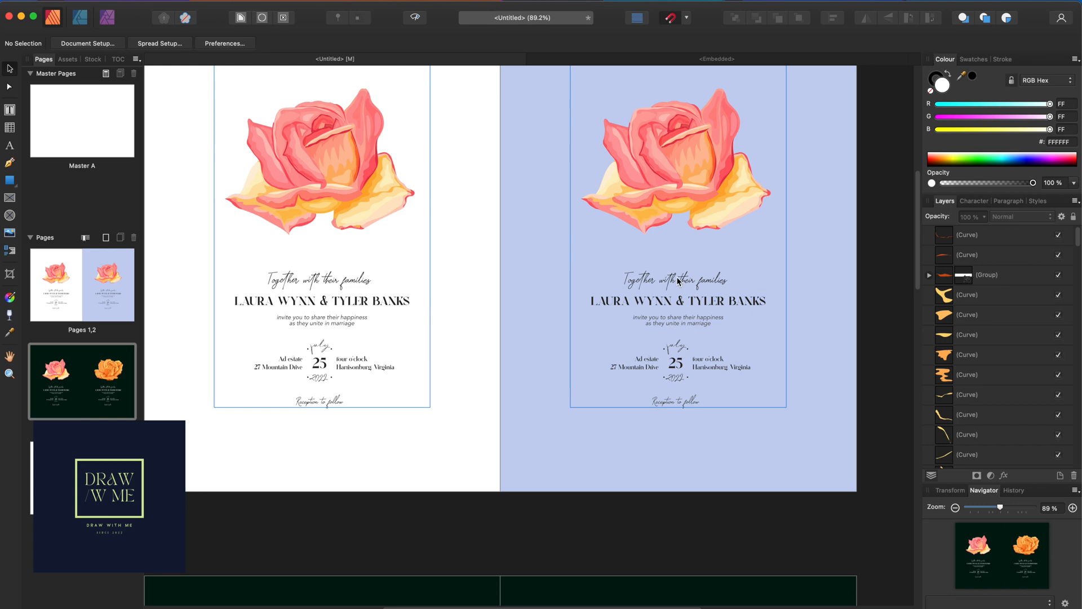
scroll(637, 270, "up", 3)
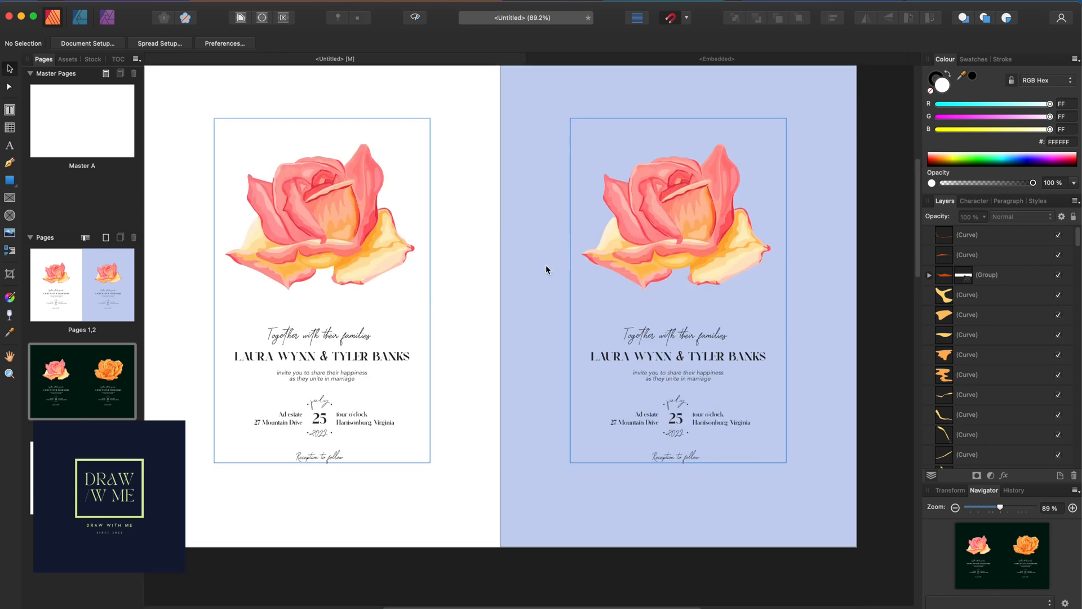
scroll(546, 266, "down", 15)
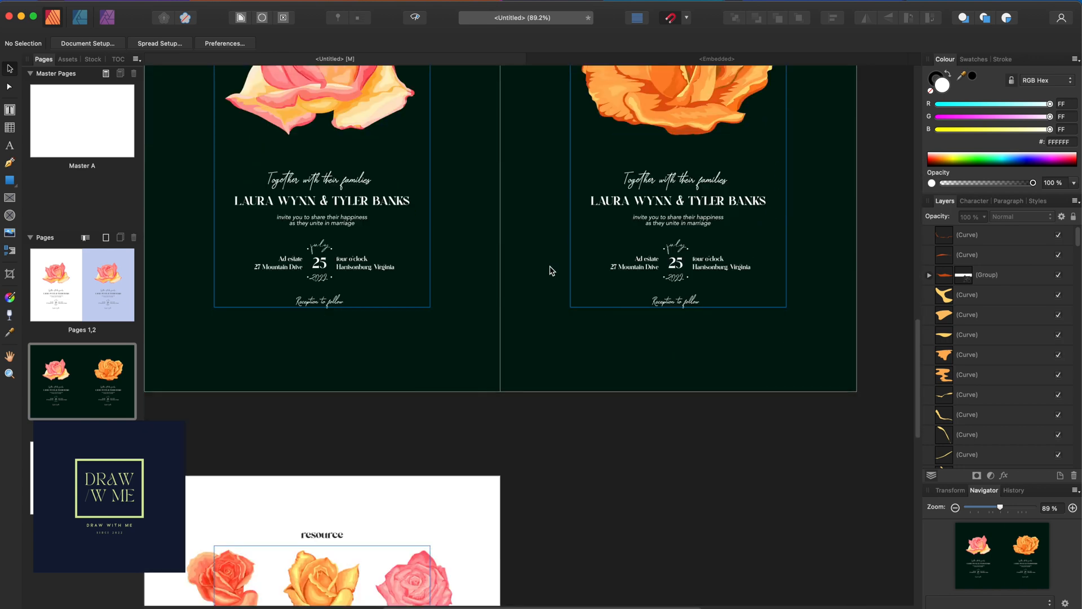
scroll(575, 326, "up", 7)
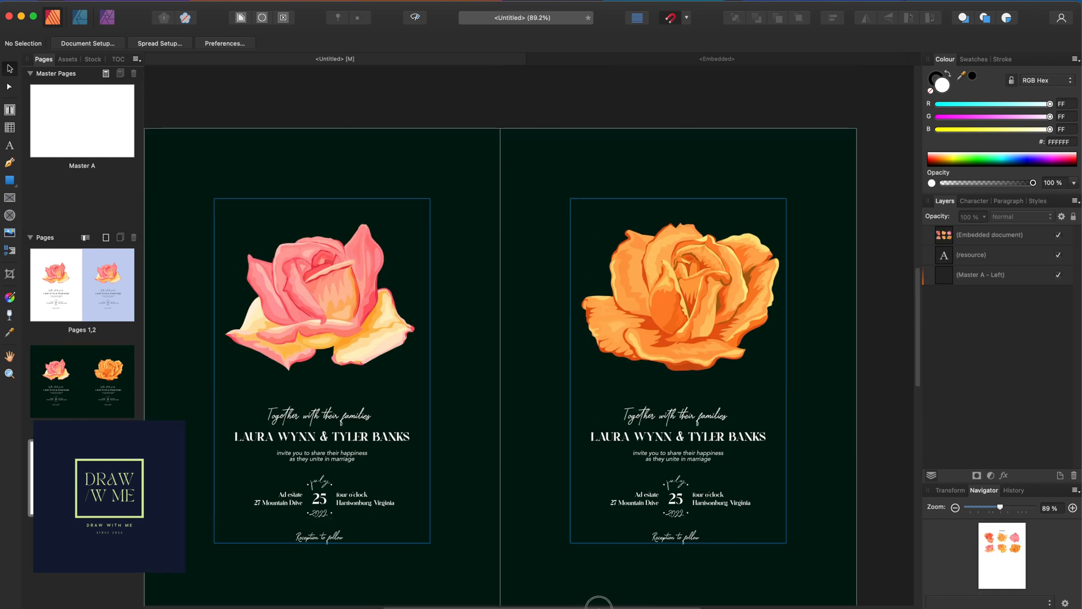
left_click_drag(592, 604, 570, 604)
scroll(620, 496, "down", 3)
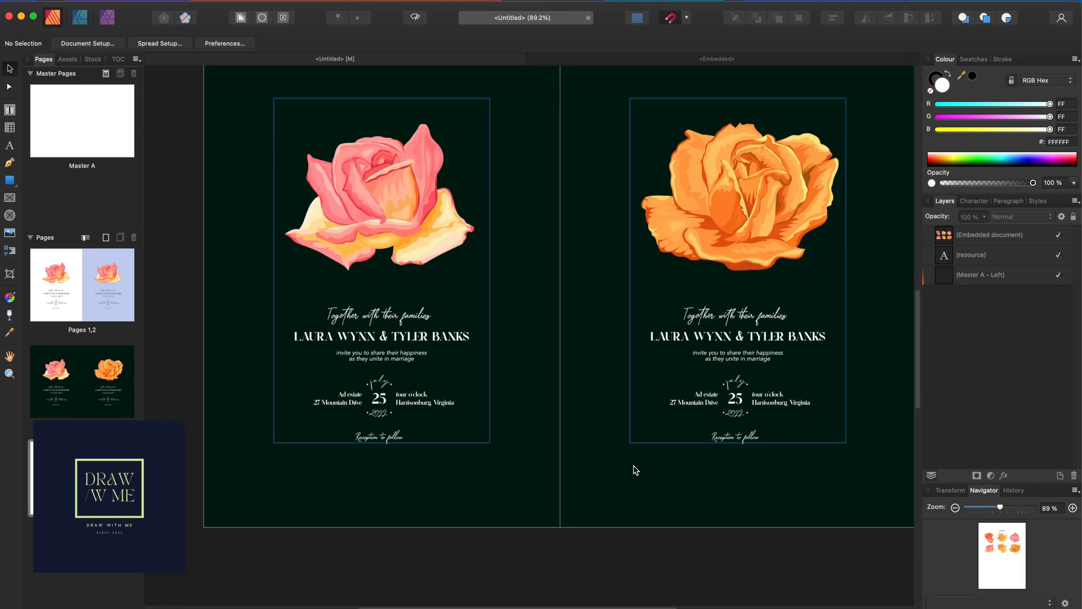
double_click(108, 370)
scroll(249, 357, "down", 2)
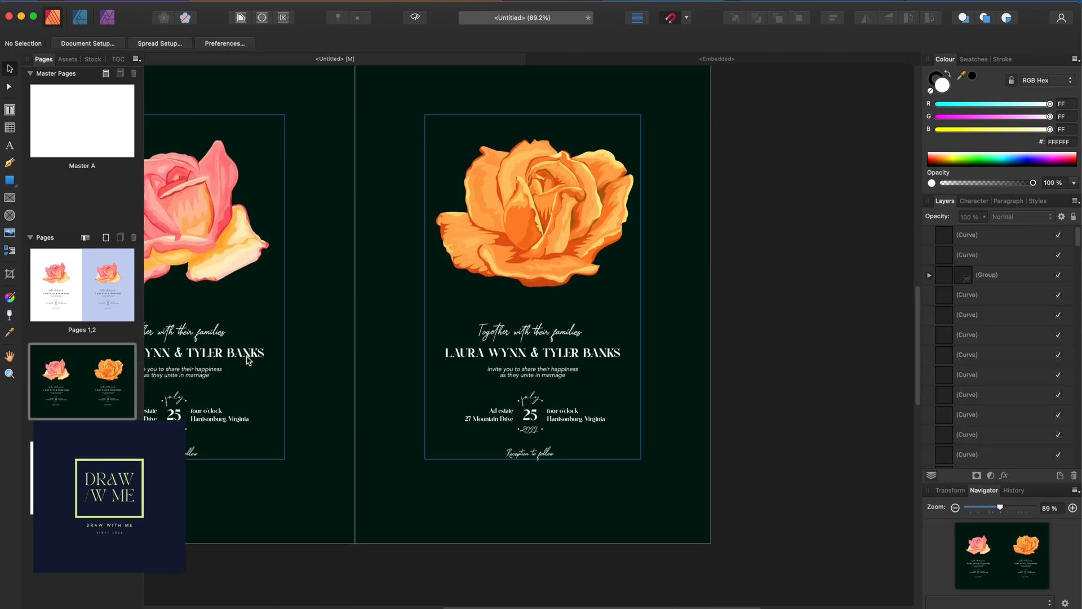